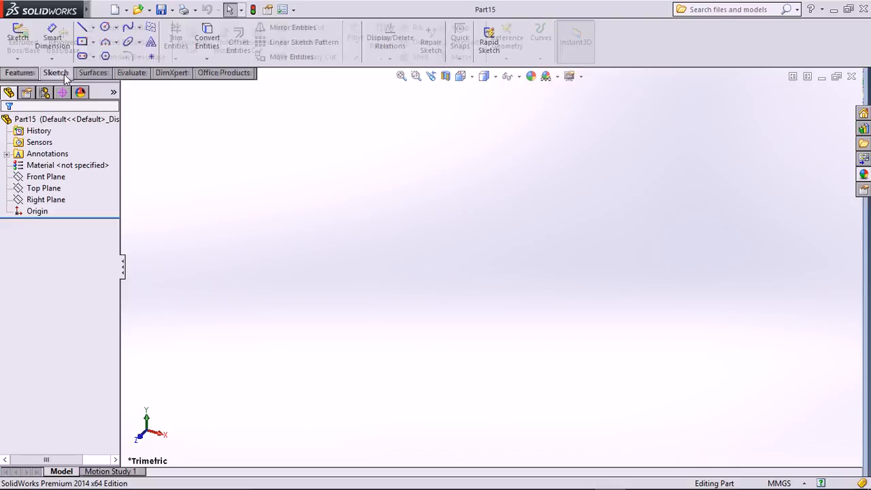
Preview where the Front, Top and Right planes lie.
left_click(99, 76)
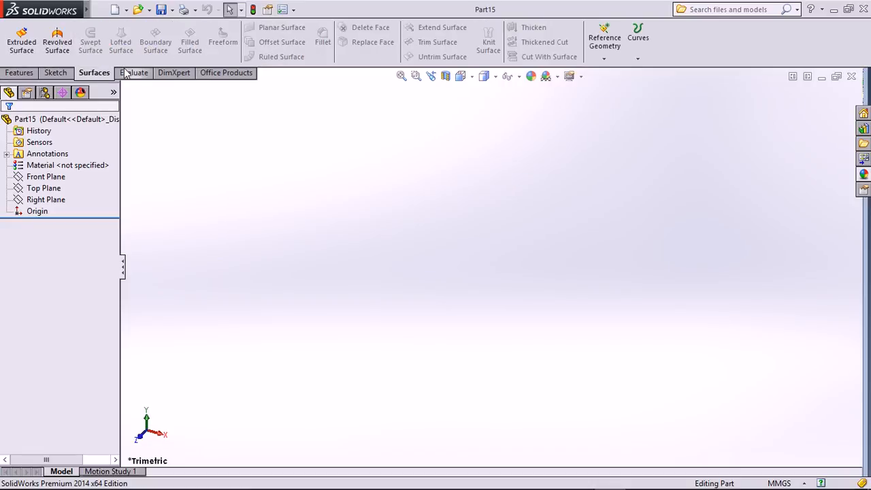
left_click(56, 73)
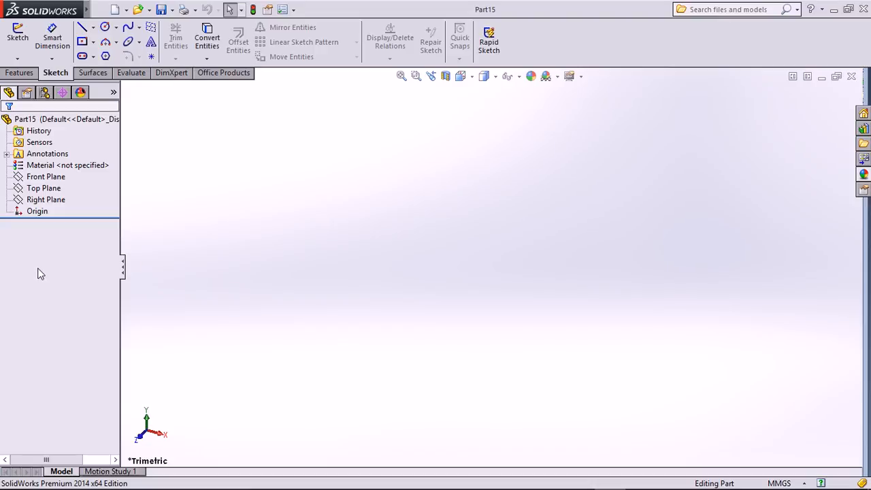
left_click(57, 177)
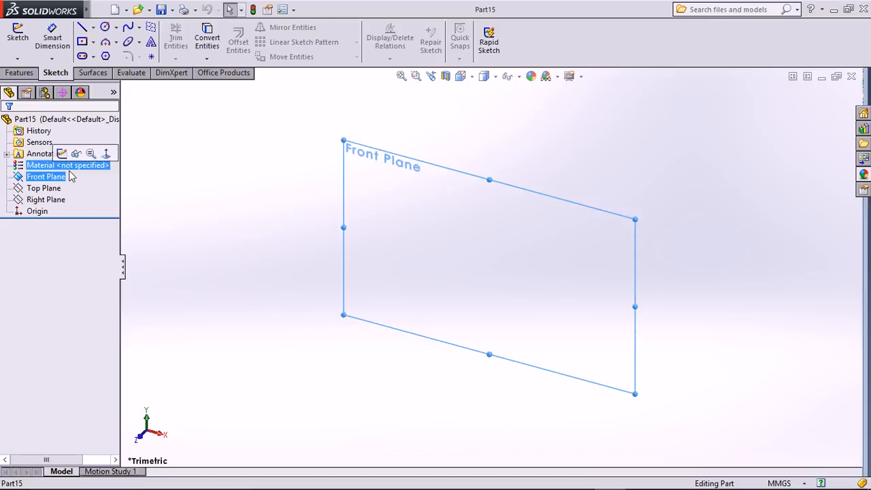
left_click(46, 189)
left_click(49, 200)
left_click(42, 177)
left_click(42, 189)
left_click(45, 199)
Make the Front, Top and Right planes stay visible.
left_click(33, 180)
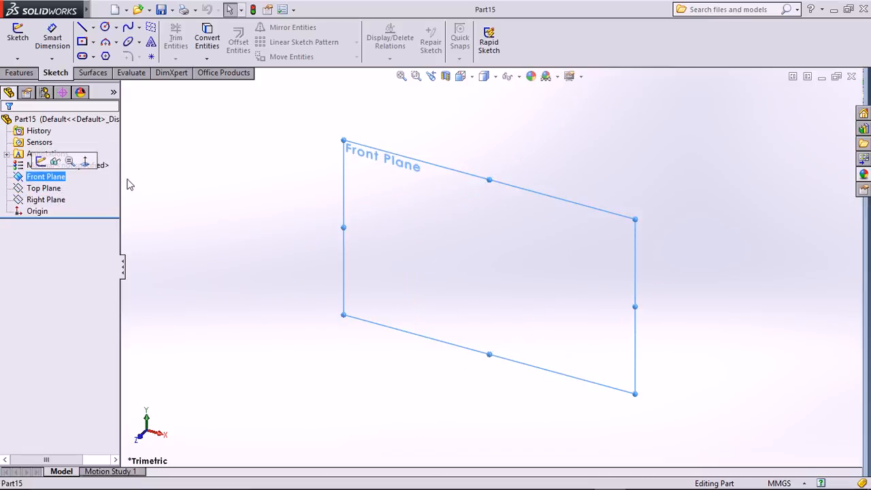
right_click(59, 179)
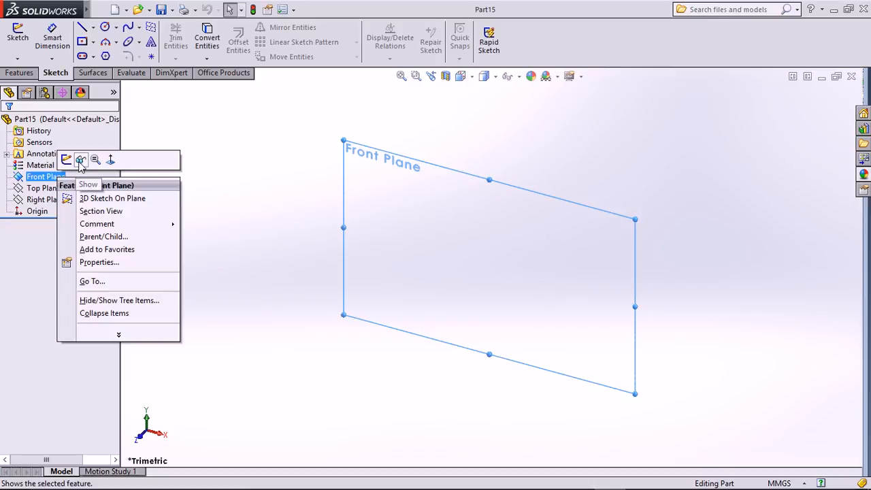
left_click(83, 161)
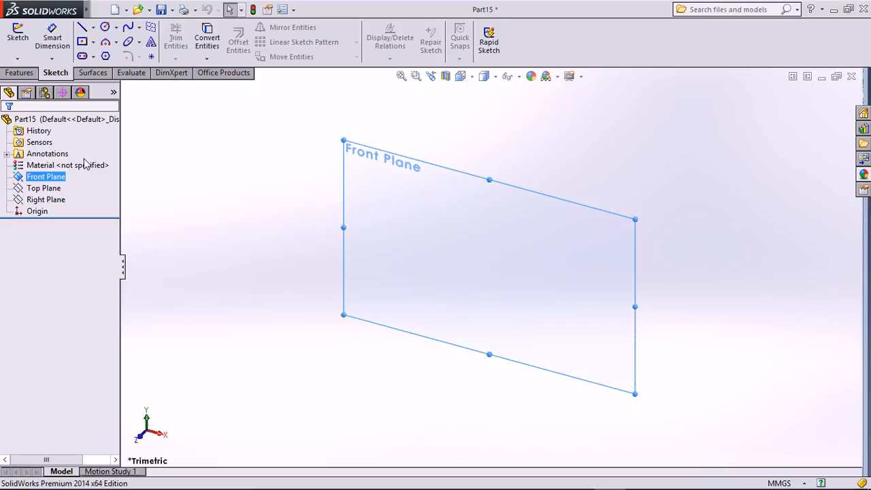
right_click(51, 192)
left_click(74, 174)
right_click(42, 199)
left_click(74, 185)
Orbit to see all three planes and confirm the units are MMGS.
middle_click_drag(709, 168, 698, 205)
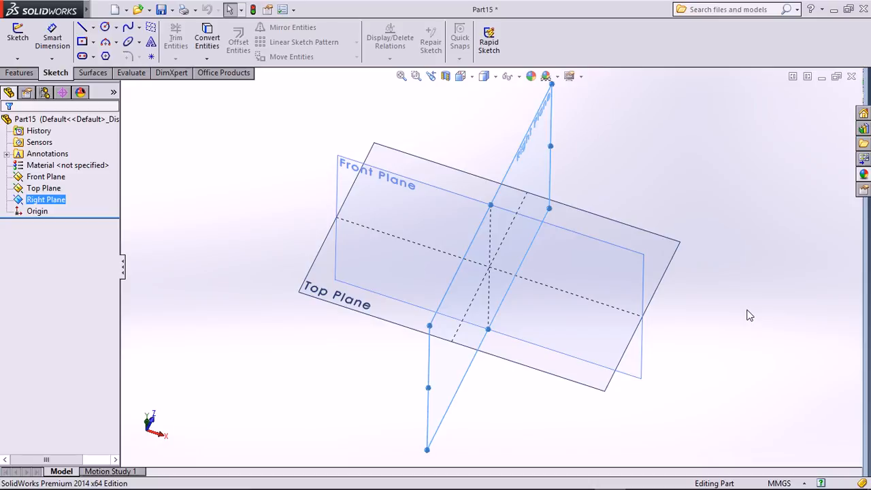
left_click(799, 483)
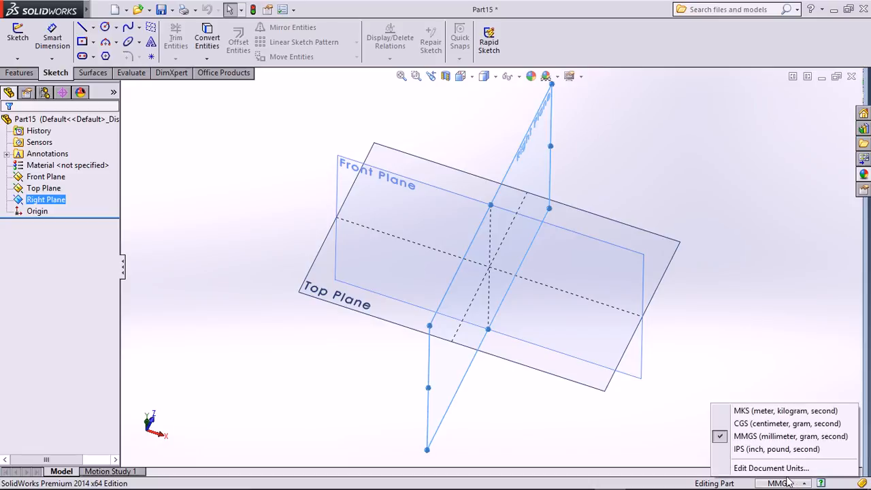
left_click(761, 293)
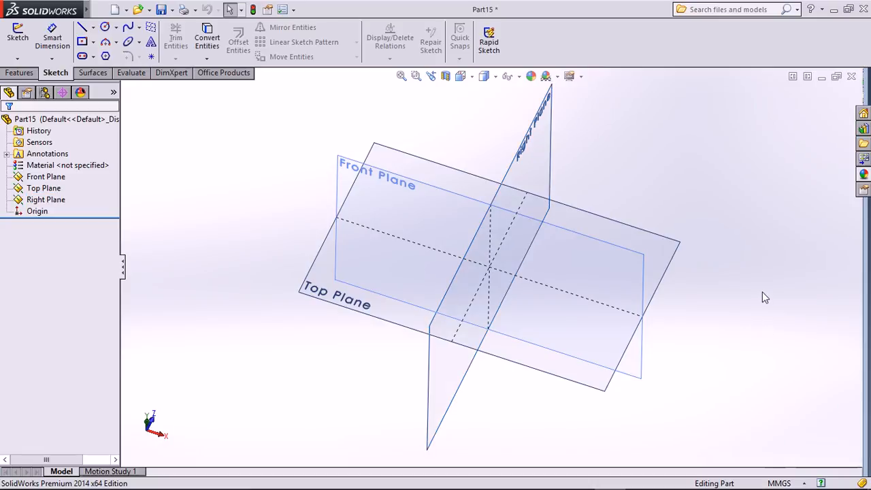
Set the view orientation to Front, facing the Front Plane straight on.
left_click(470, 76)
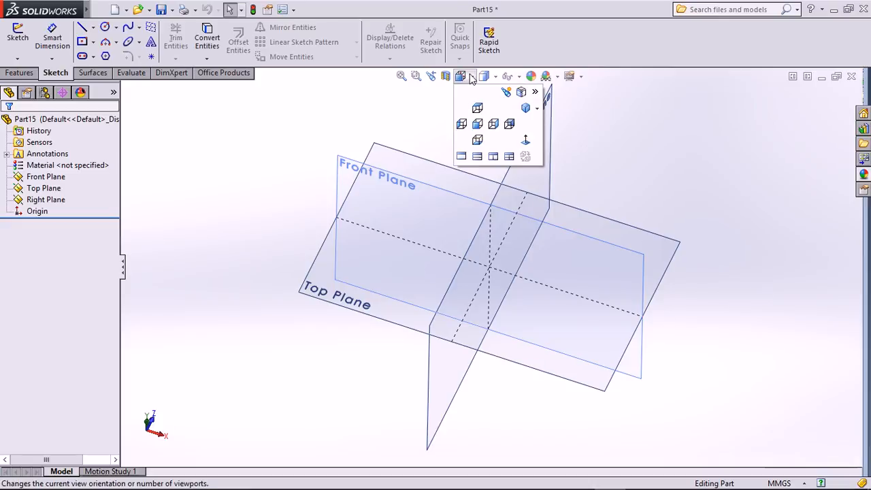
left_click(476, 107)
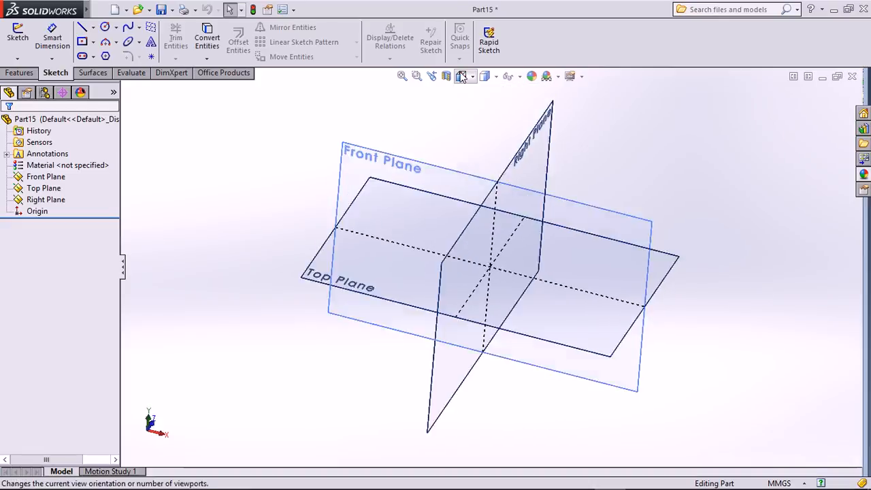
left_click(477, 124)
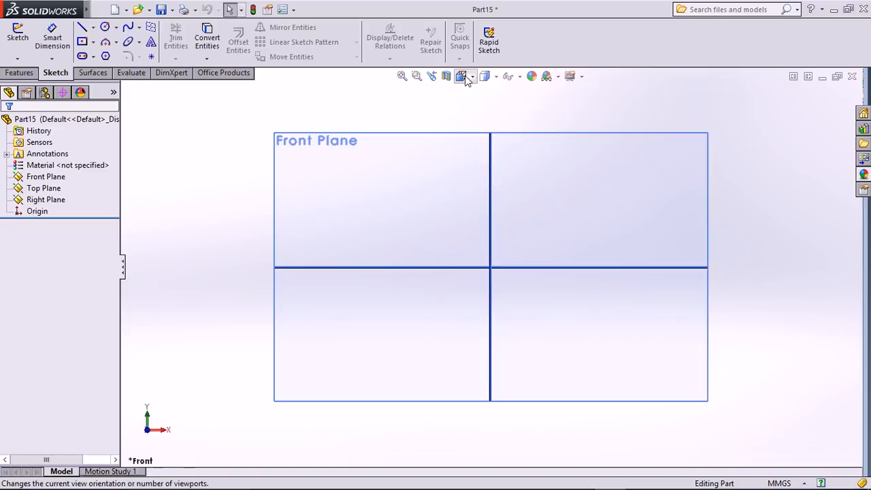
left_click(463, 77)
left_click(461, 128)
left_click(462, 77)
left_click(477, 123)
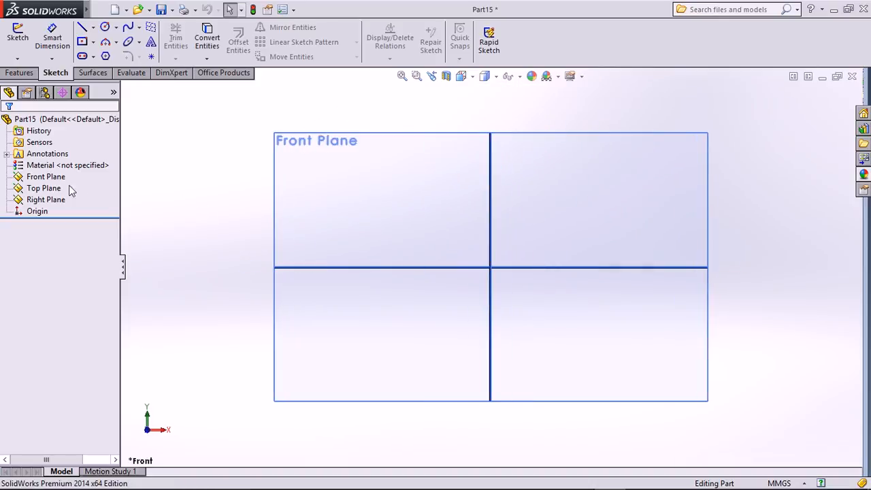
Hide the Top Plane and the Right Plane.
left_click(44, 188)
right_click(51, 190)
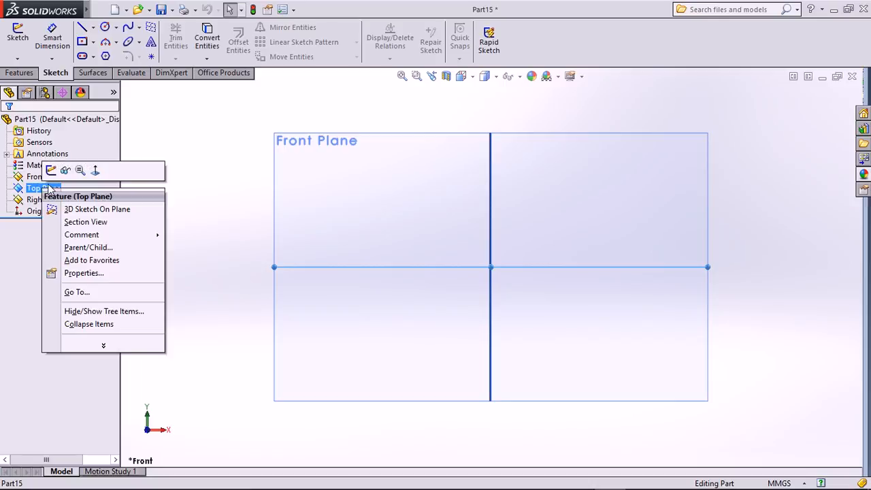
left_click(66, 173)
right_click(41, 201)
left_click(62, 181)
Select the Front Plane in the view and bring up its options.
left_click(46, 179)
left_click(155, 288)
left_click(505, 232)
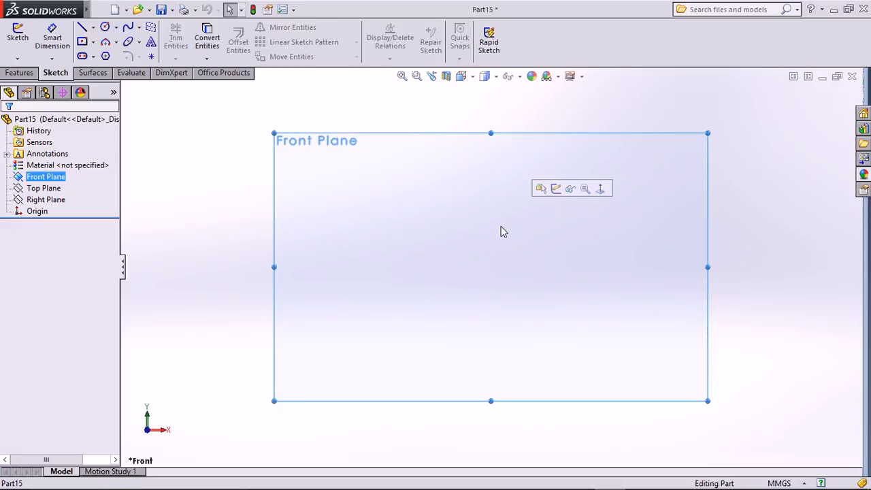
right_click(499, 232)
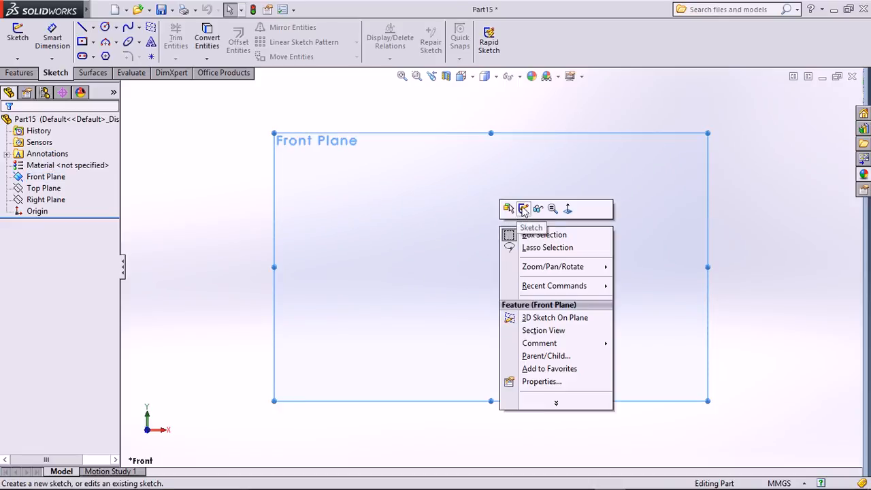
Start a sketch on the Front Plane with the Centerline tool set to infinite length.
left_click(521, 207)
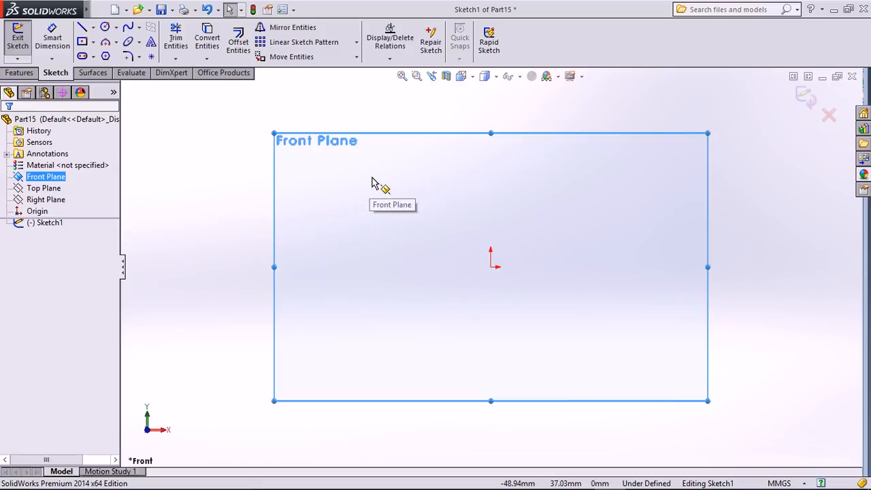
left_click(93, 27)
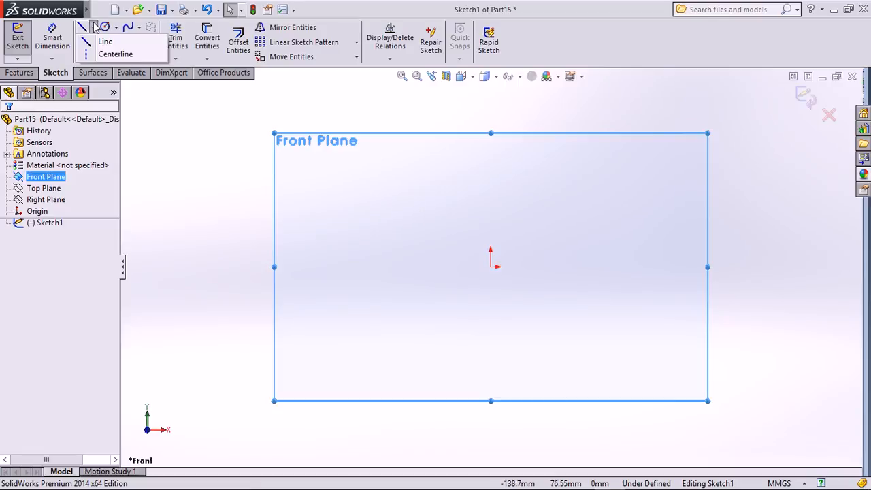
left_click(109, 55)
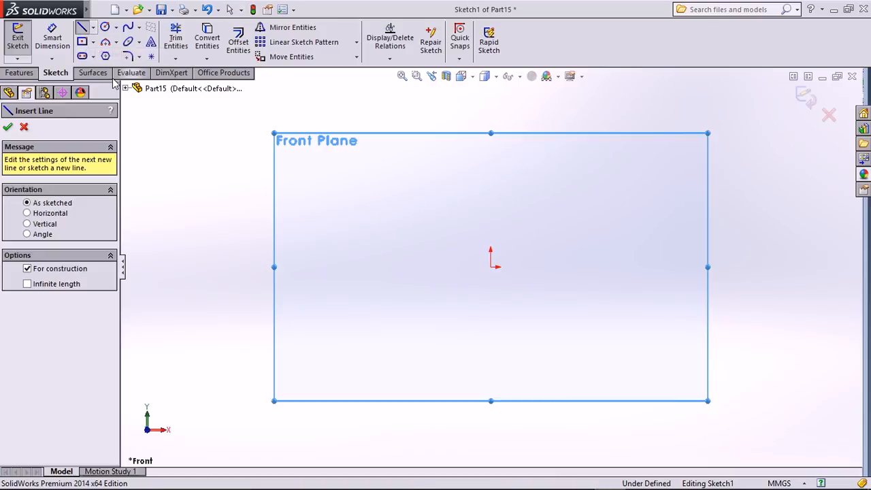
left_click(94, 28)
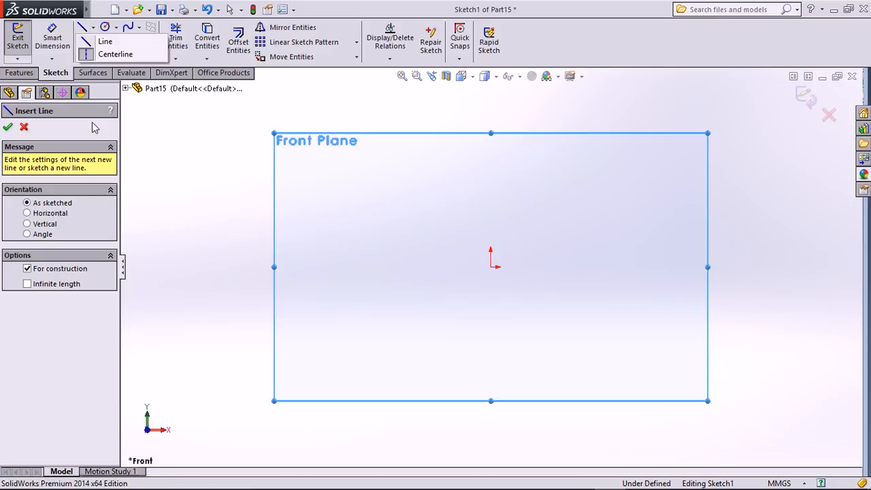
left_click(36, 289)
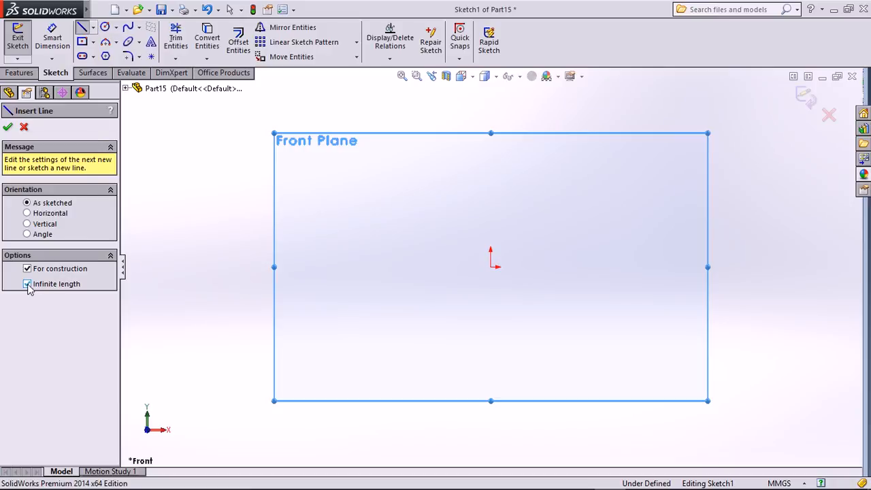
Draw vertical and horizontal infinite centerlines through the origin.
left_click(490, 266)
left_click(491, 232)
left_click(491, 267)
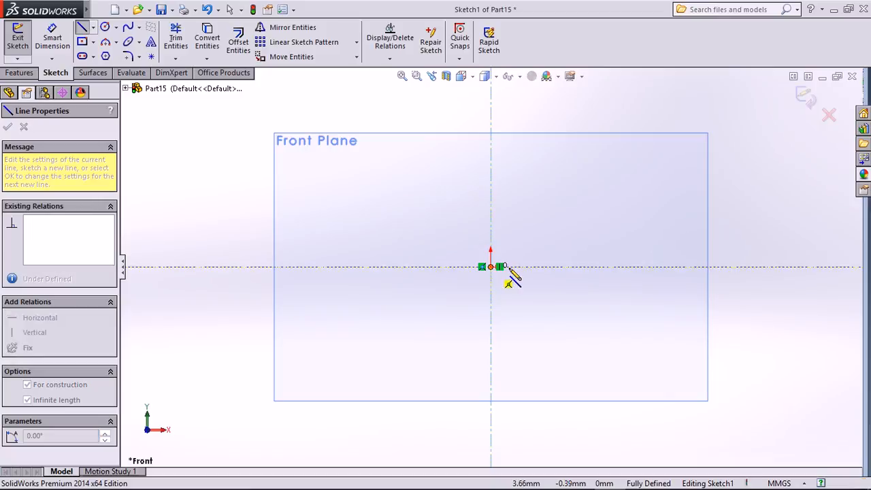
left_click(537, 272)
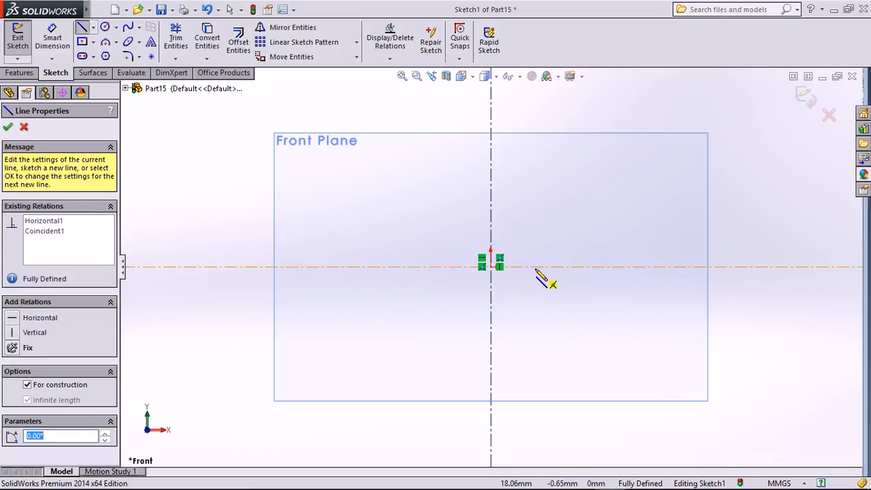
key("Escape")
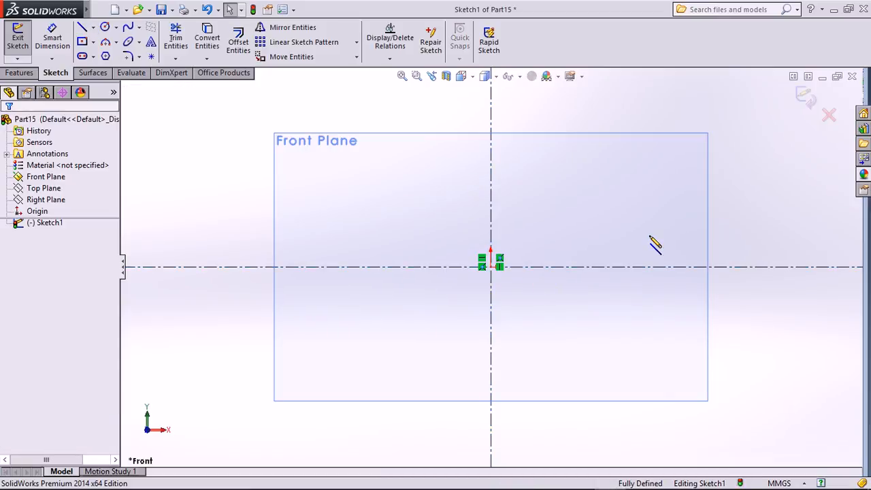
Draw a closed five-sided outline of lines around the origin.
left_click(82, 27)
left_click(373, 193)
left_click(573, 166)
left_click(625, 322)
left_click(427, 349)
left_click(332, 244)
left_click(374, 193)
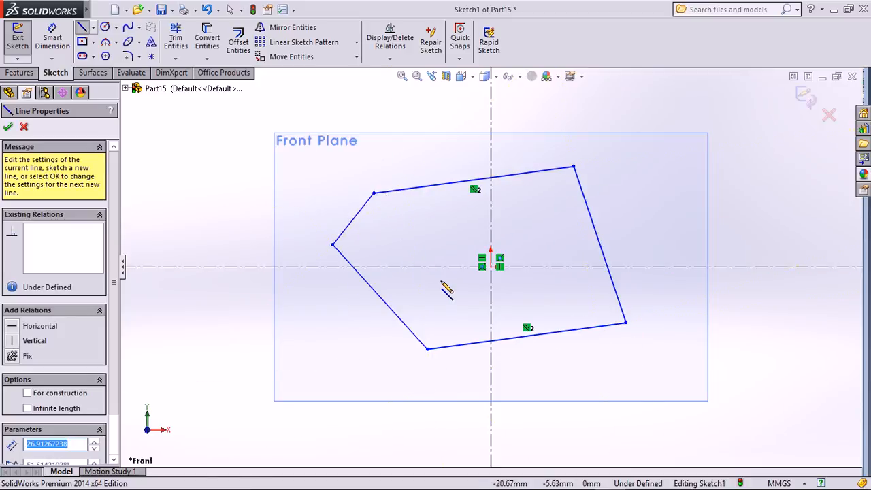
key("Escape")
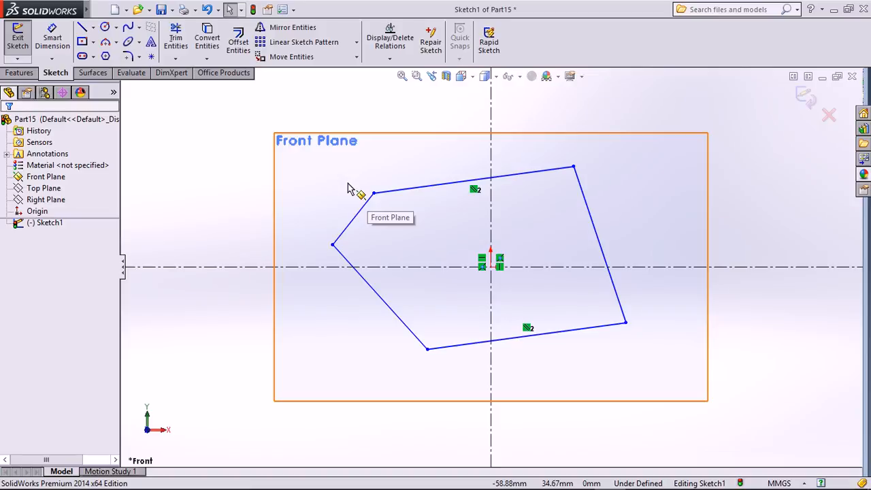
Set the lower-left edge's length to 55 mm.
left_click(431, 186)
left_click(365, 205)
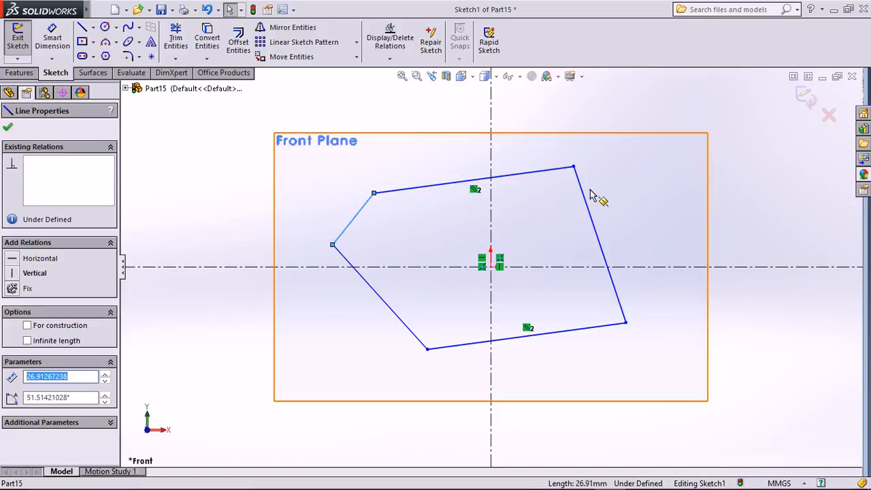
left_click(566, 331)
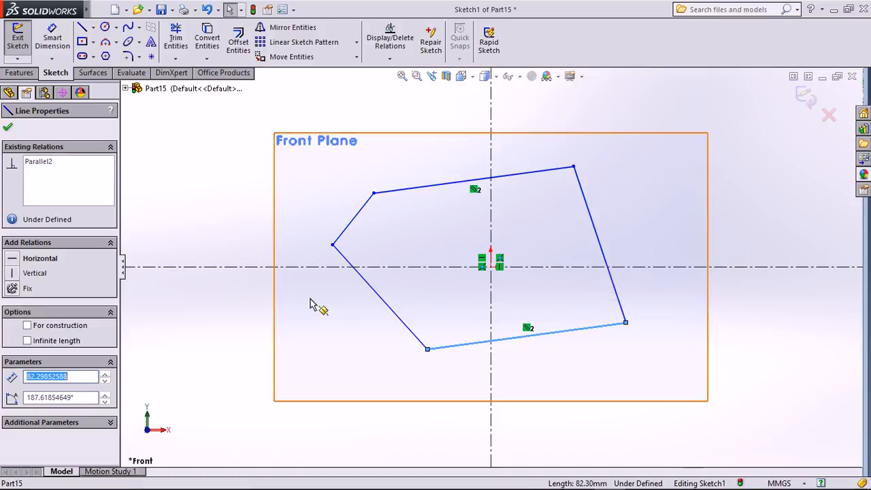
left_click(368, 291)
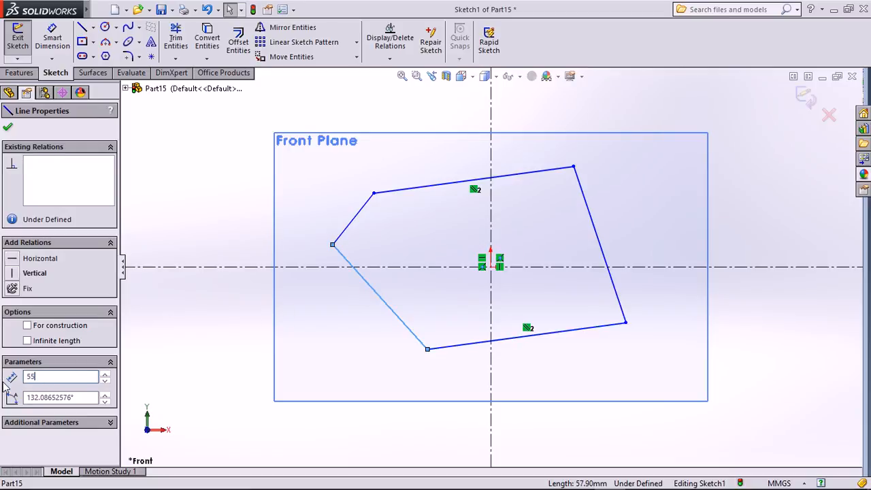
type("55")
key("Return")
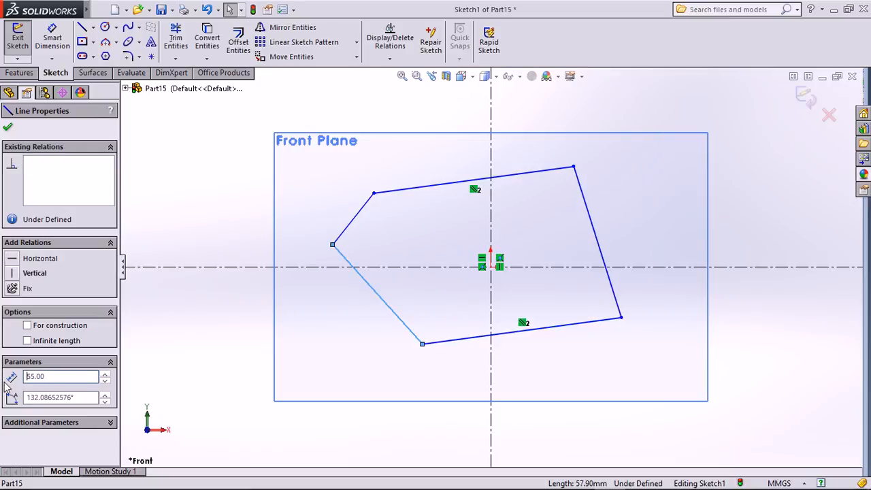
left_click(193, 345)
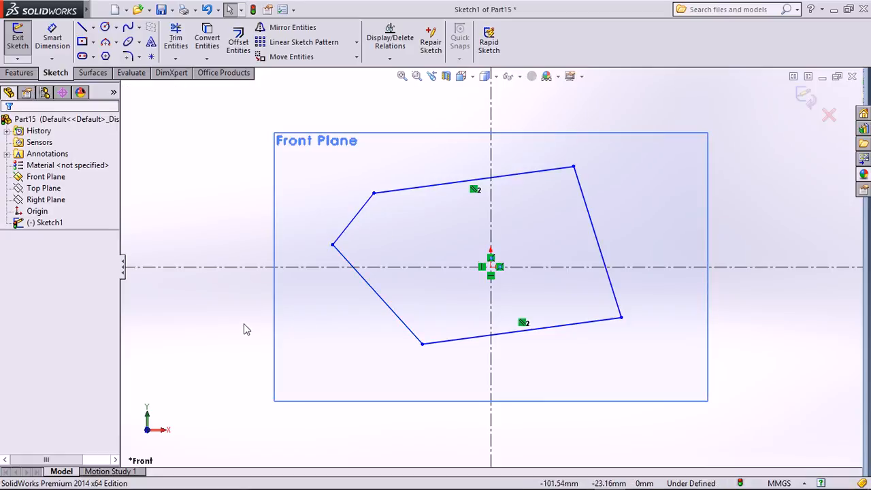
Dimension the top edge at 85 mm, then change it to 90 mm.
left_click(64, 41)
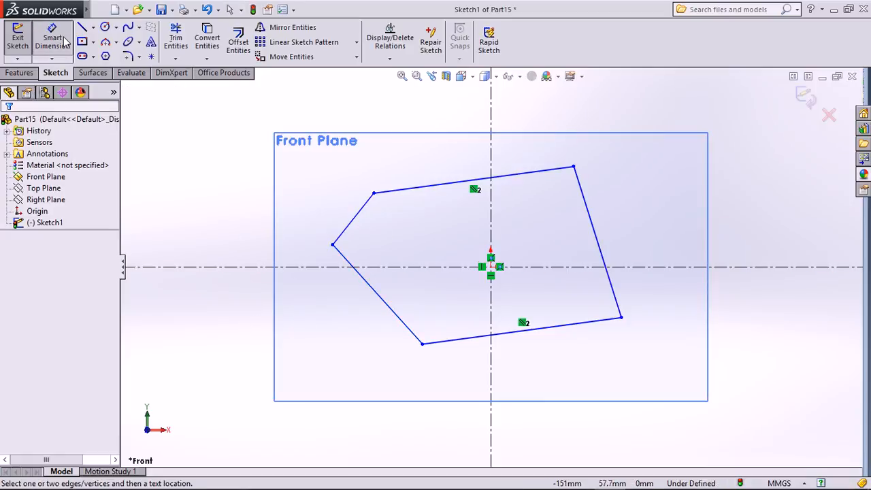
left_click(431, 185)
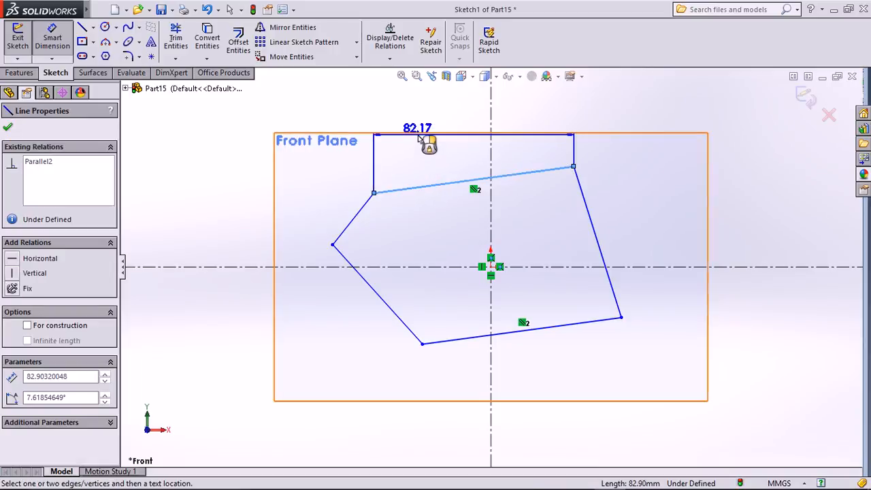
left_click(416, 151)
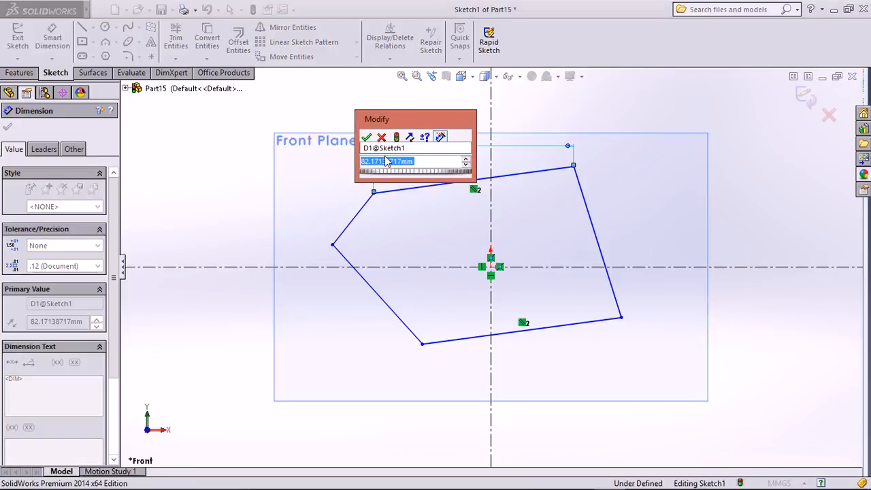
type("85")
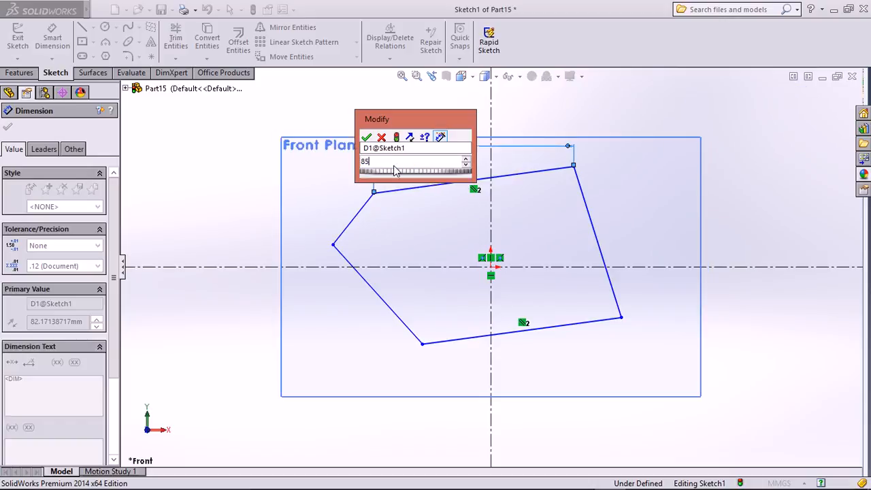
key("Return")
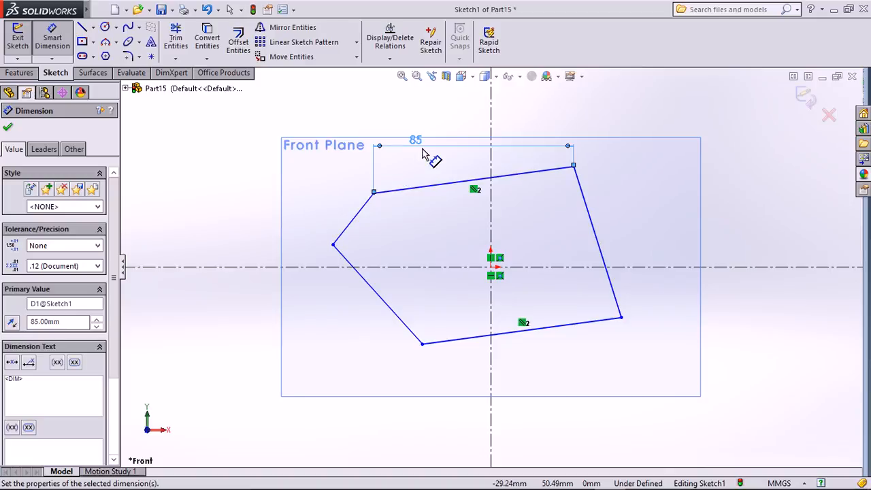
double_click(416, 141)
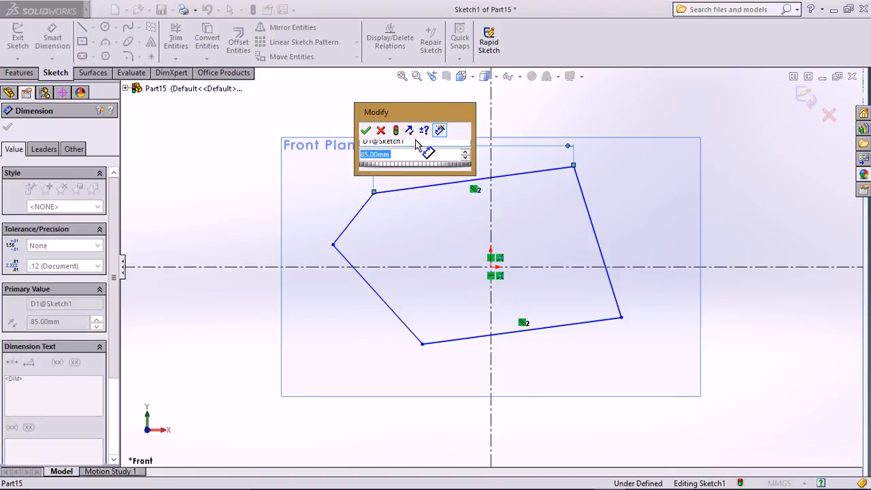
type("90")
key("Return")
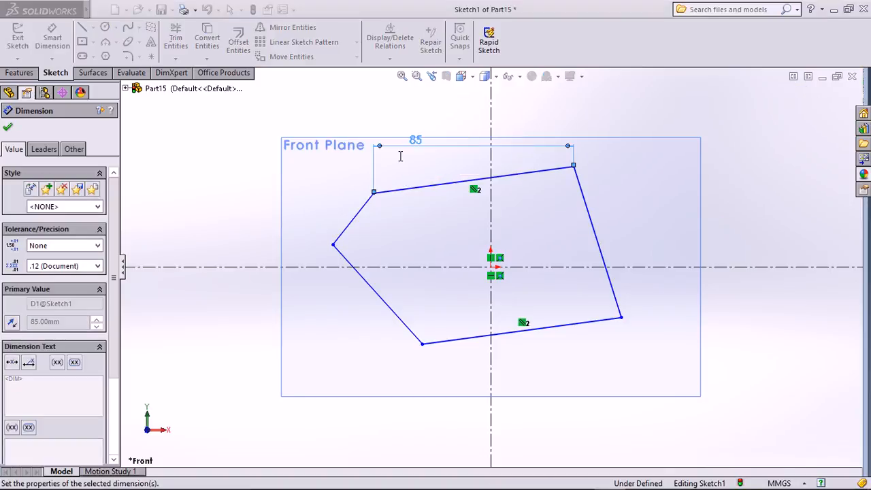
left_click(726, 159)
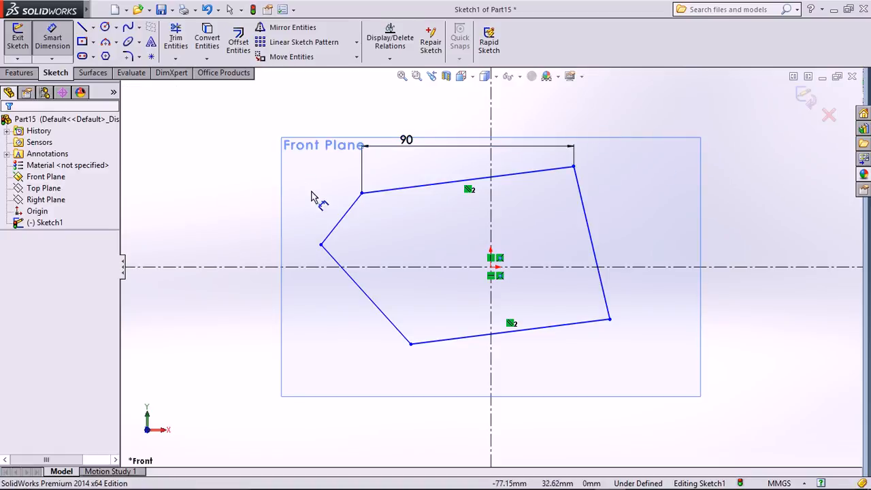
key("Escape")
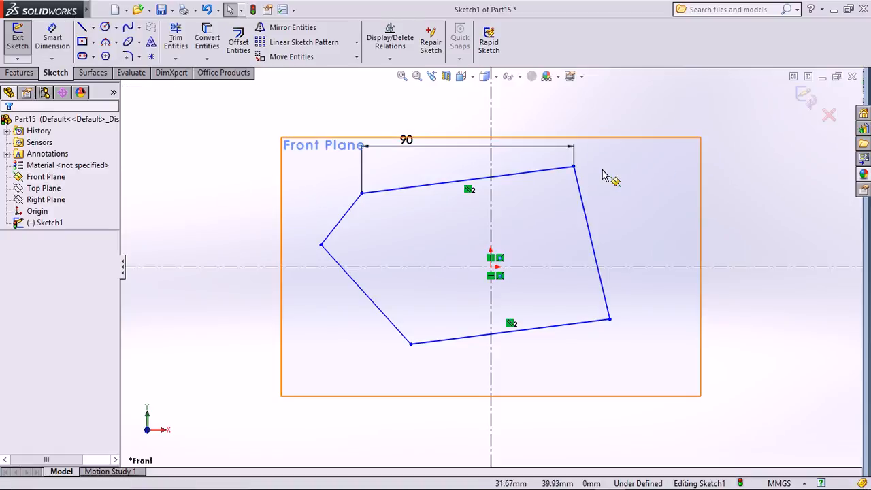
Select all five outline lines and delete them.
left_click(564, 168)
left_click(584, 214, "ctrl")
left_click(564, 325, "ctrl")
left_click(388, 321, "ctrl")
left_click(345, 220, "ctrl")
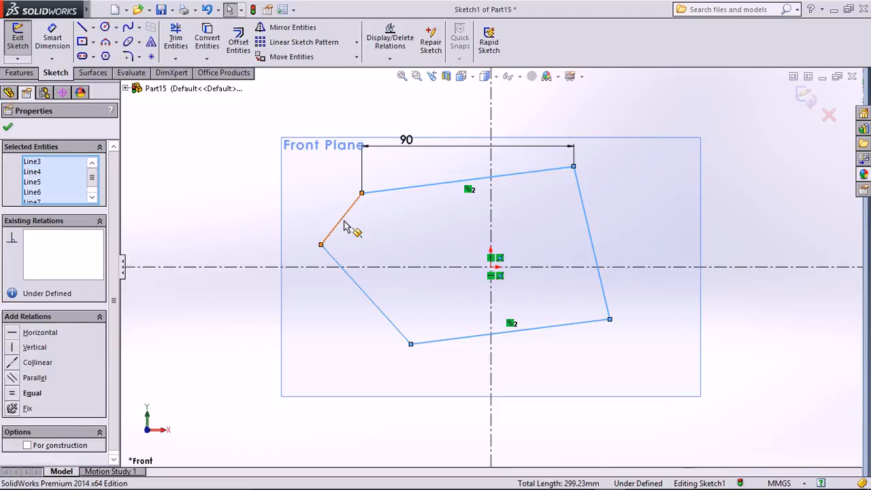
key("Delete")
Confirm deleting everything, then draw two concentric circles centred on the origin.
left_click(412, 240)
left_click(105, 26)
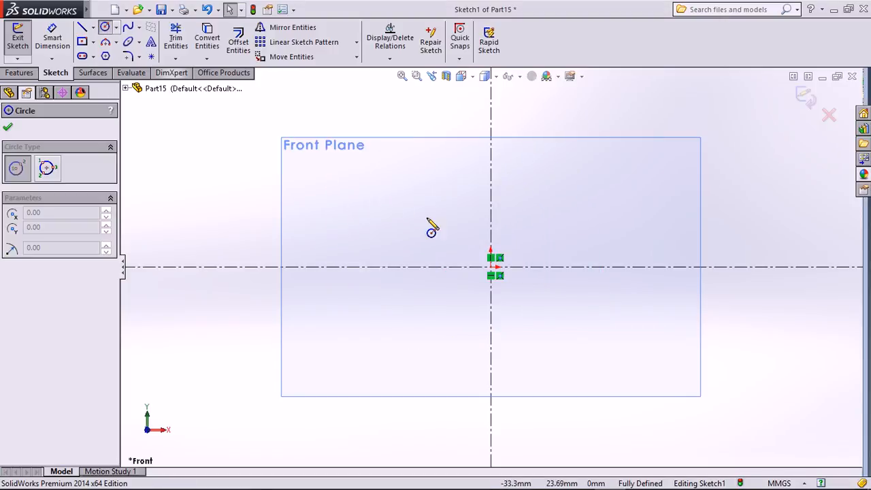
left_click(491, 267)
left_click(566, 193)
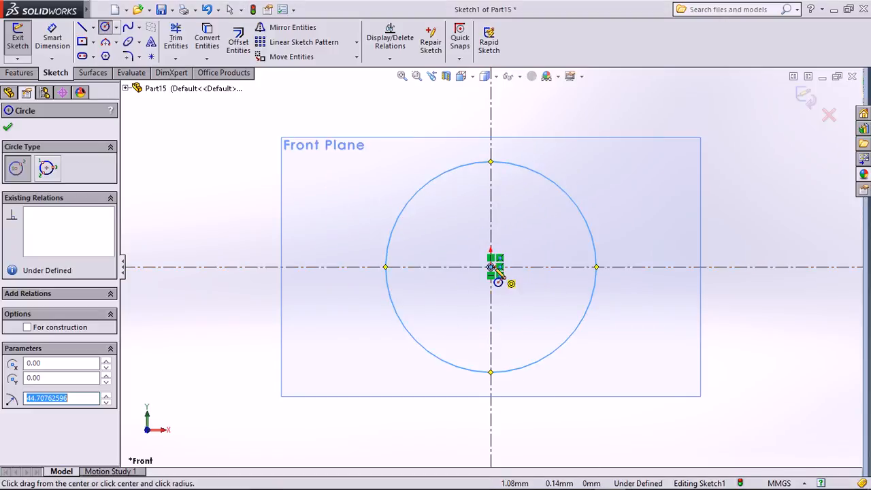
left_click(490, 266)
left_click(533, 297)
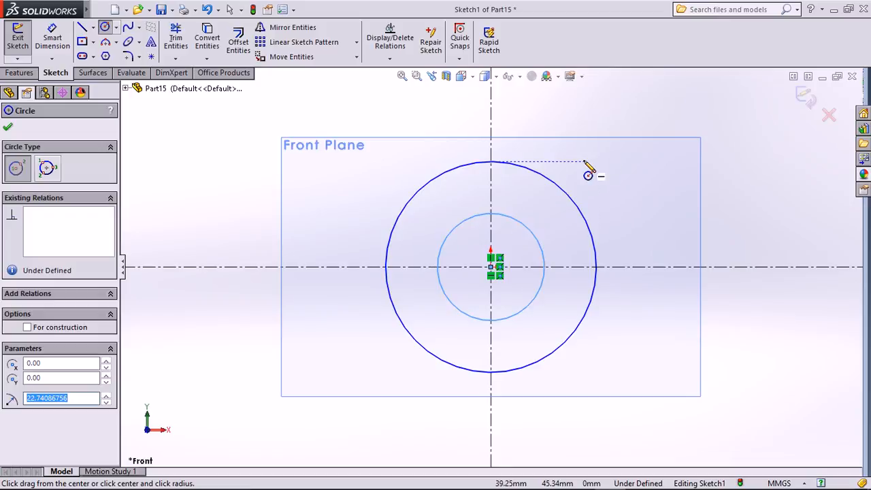
key("Escape")
Check the circle sizes, about 89.42 mm and 45.48 mm in diameter.
left_click(556, 186)
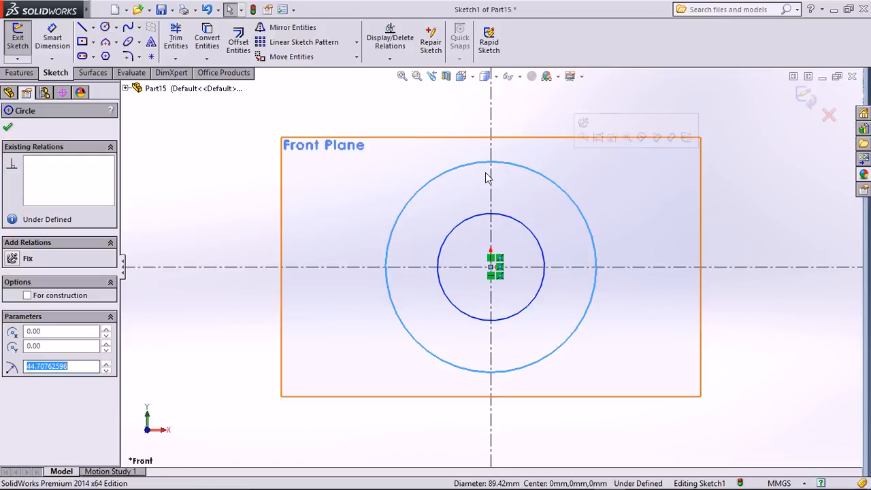
left_click(443, 248)
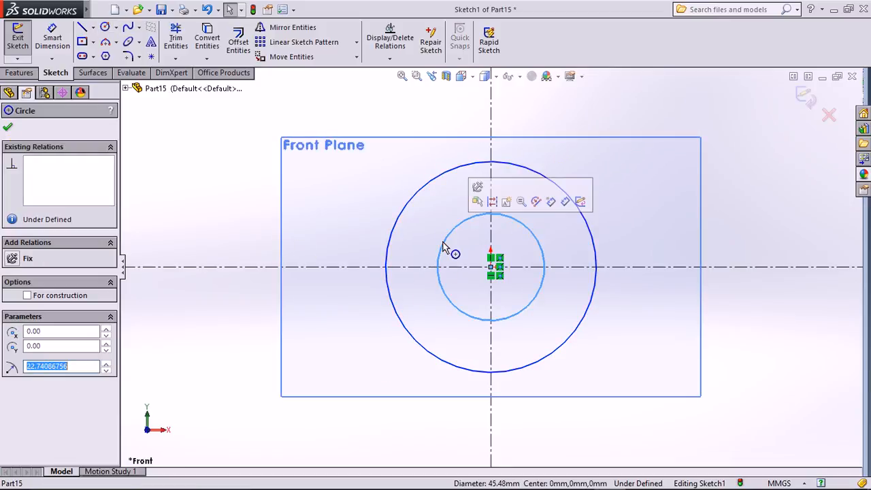
left_click(340, 217)
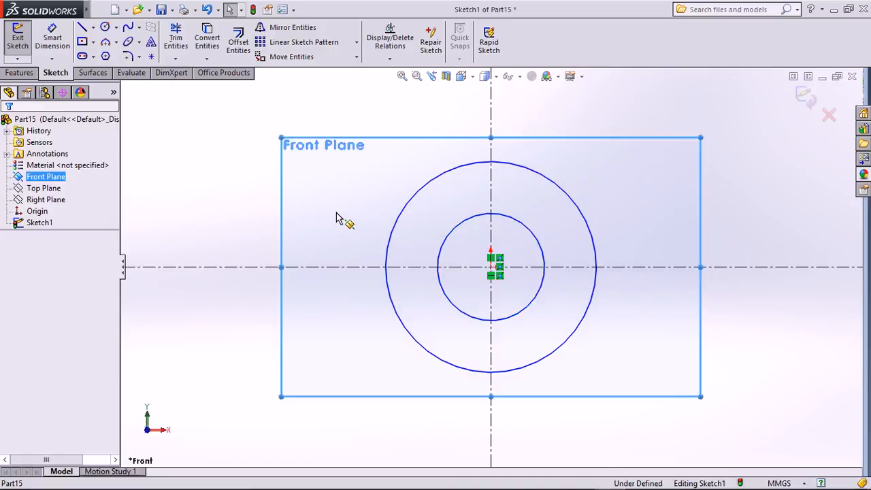
left_click(229, 189)
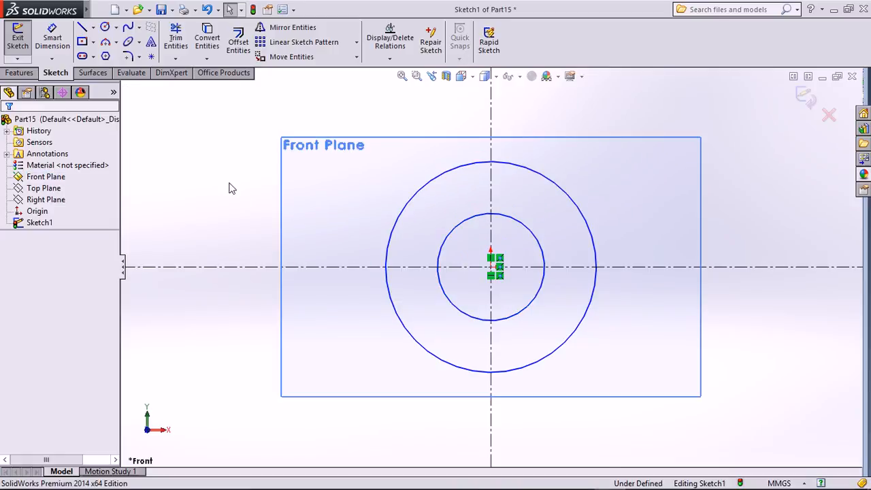
Draw a centrepoint arc of about 102.7° centred near (-76.88, 28.02) mm.
left_click(116, 43)
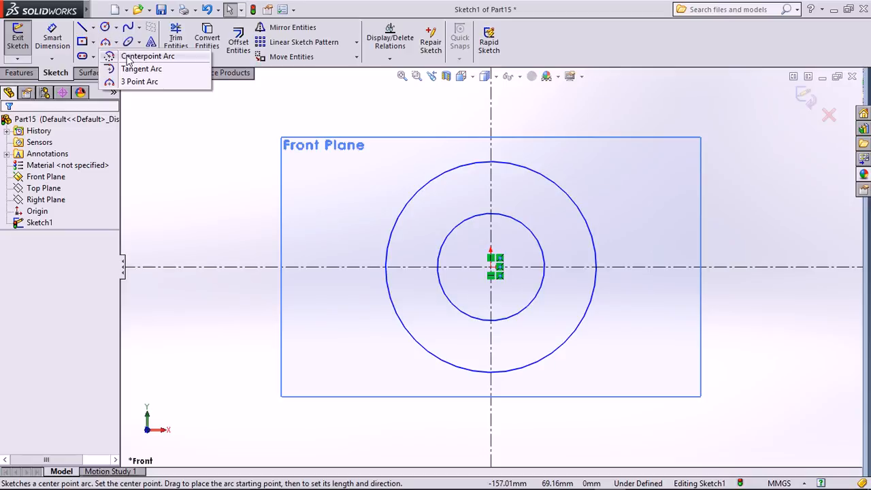
left_click(140, 54)
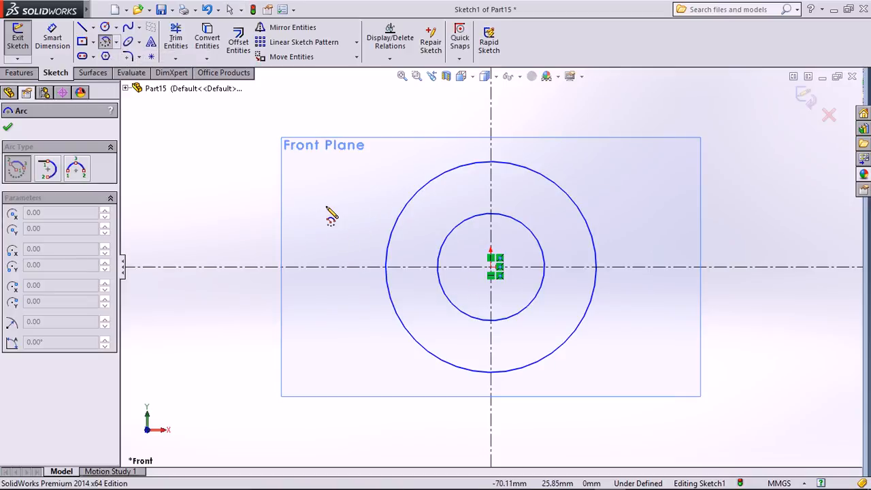
left_click(310, 201)
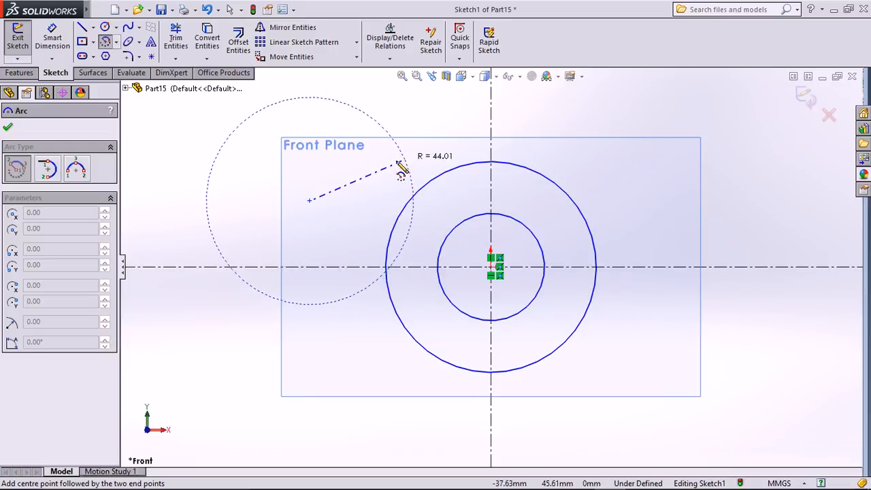
left_click(376, 171)
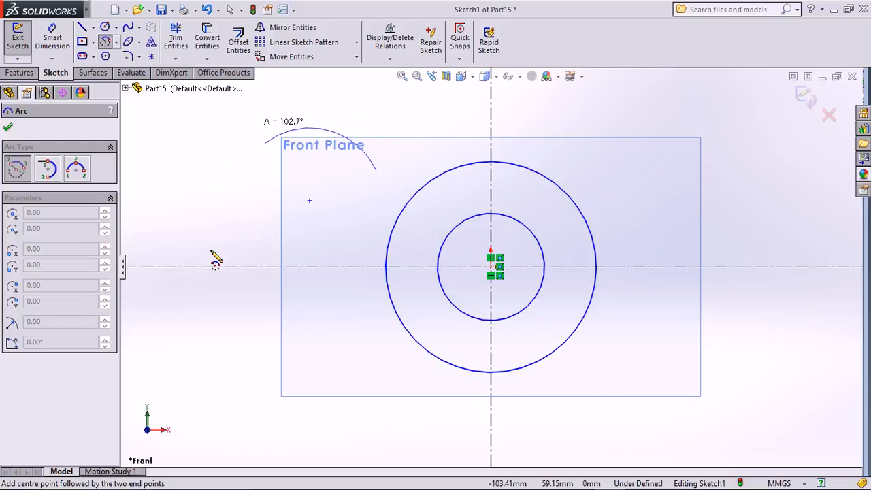
left_click(238, 182)
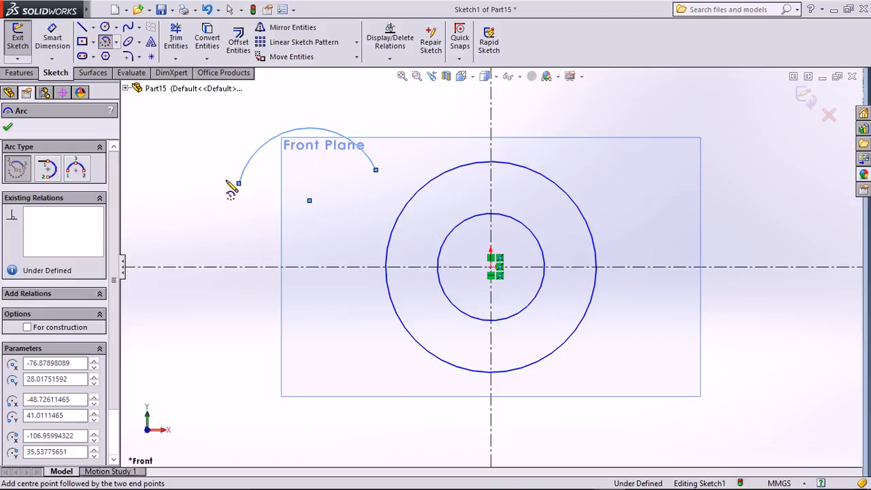
key("Escape")
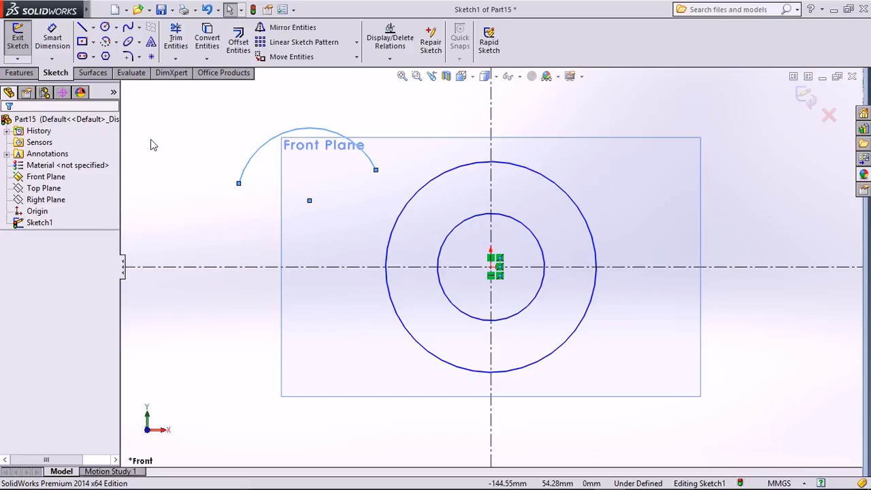
left_click(117, 43)
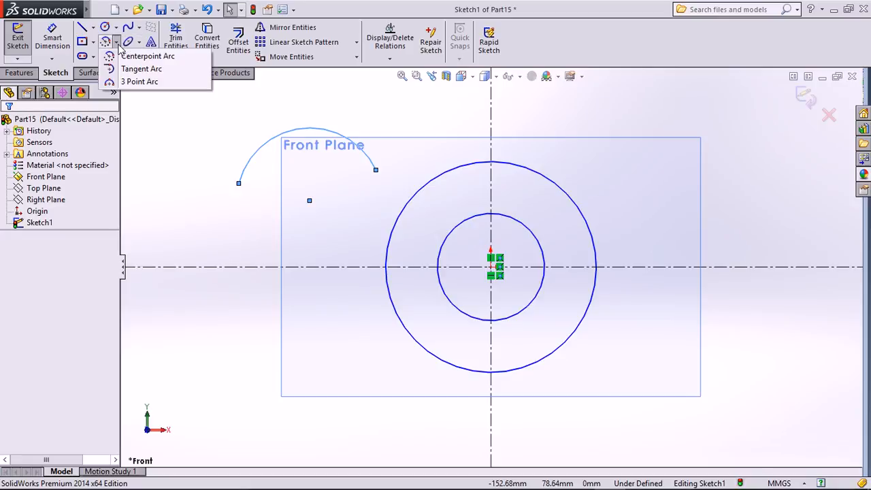
Draw a vertical line to the right of the large circle.
left_click(82, 28)
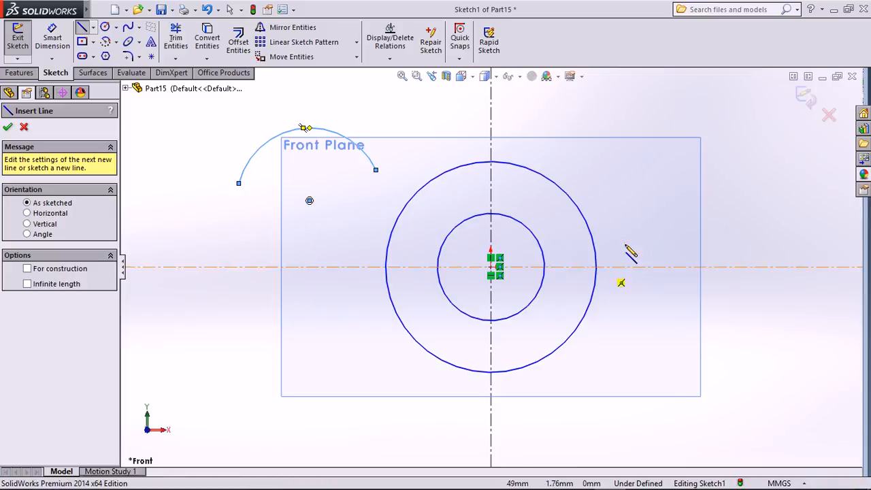
left_click(666, 191)
left_click(667, 348)
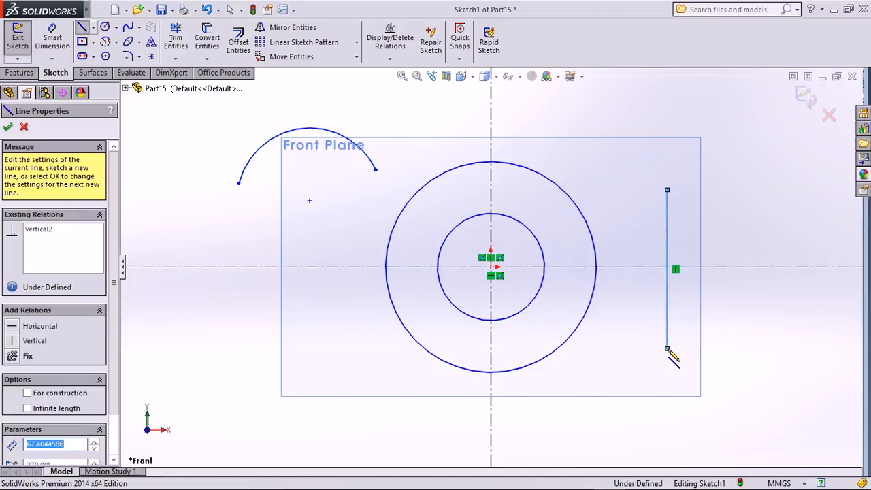
key("Escape")
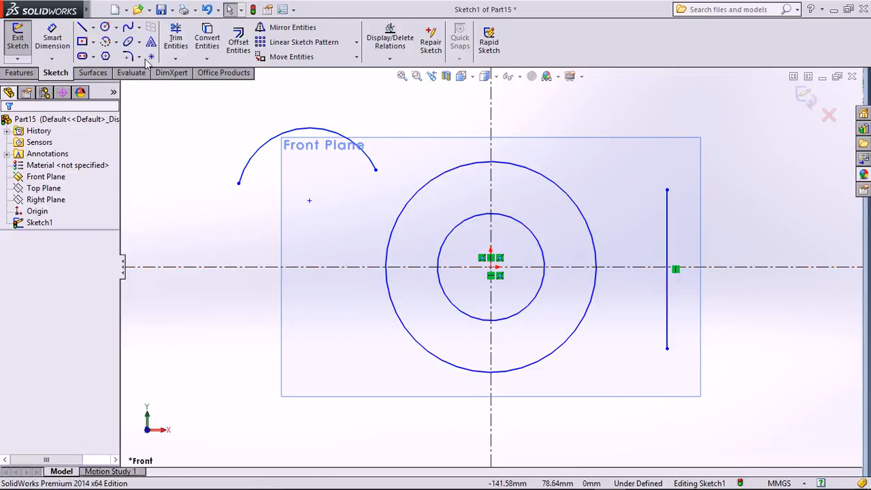
Add a 180° tangent arc curving rightward from the line's top end.
left_click(115, 42)
left_click(142, 66)
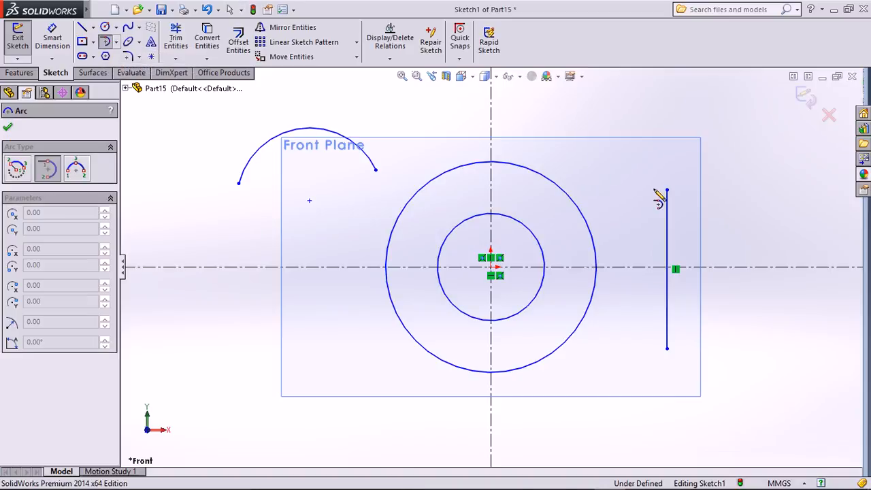
left_click(666, 191)
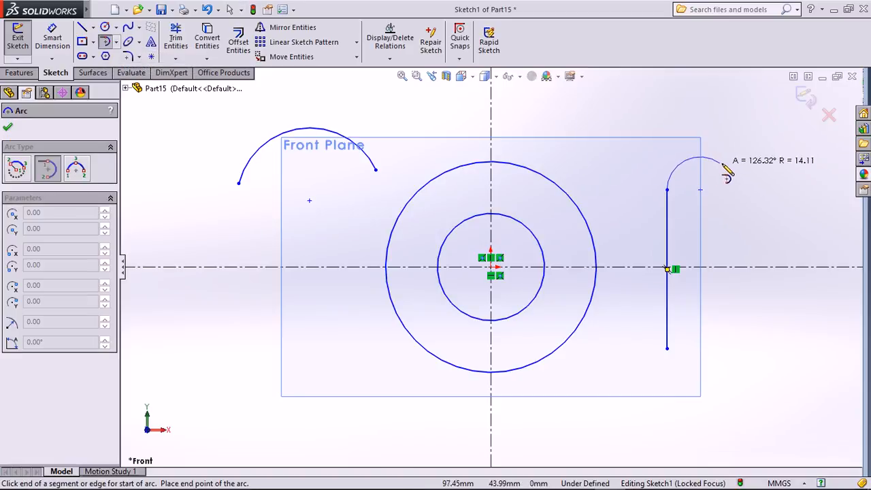
left_click(770, 189)
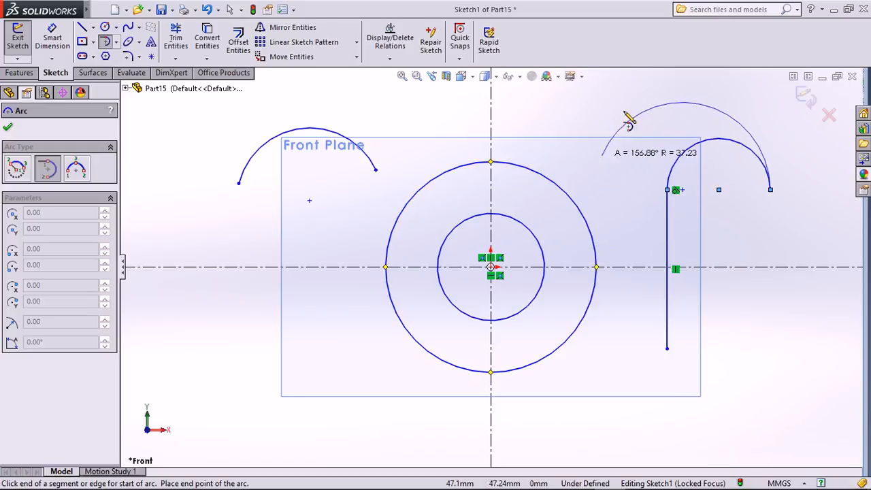
key("Escape")
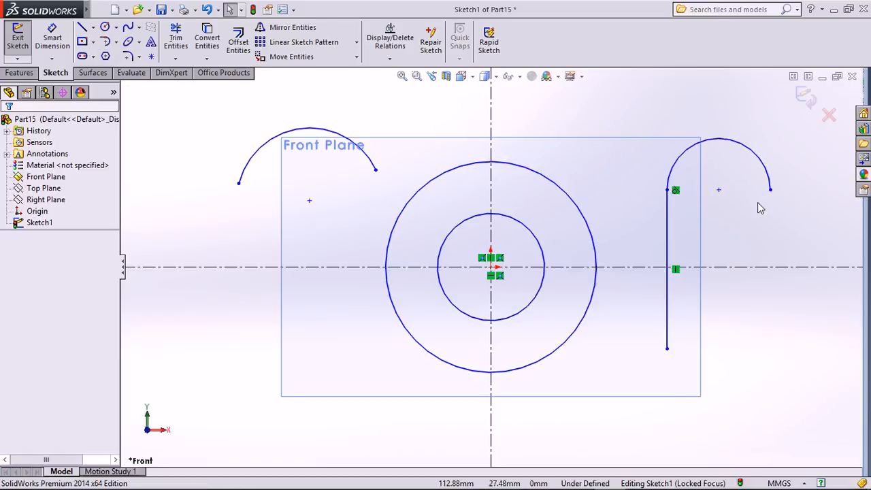
key("ctrl+z")
left_click(139, 42)
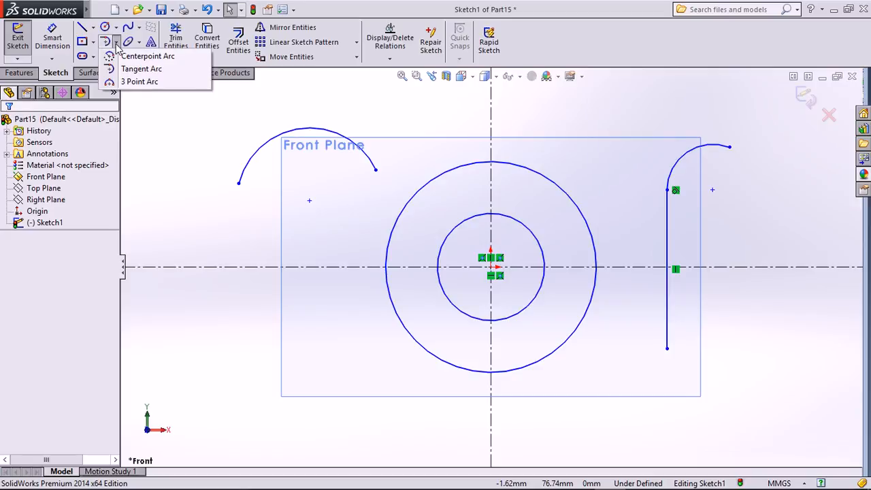
Draw a three-point arc of roughly 25 mm radius at the lower left.
left_click(142, 82)
left_click(194, 335)
left_click(310, 325)
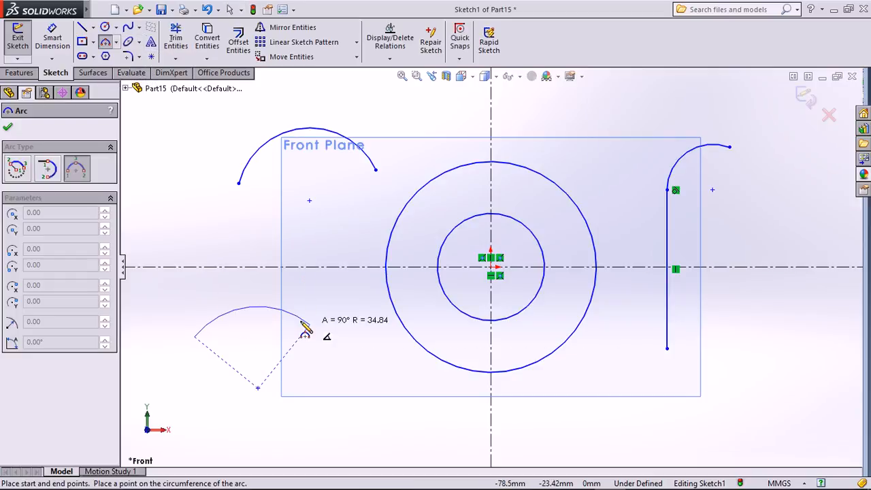
left_click(250, 307)
key("Escape")
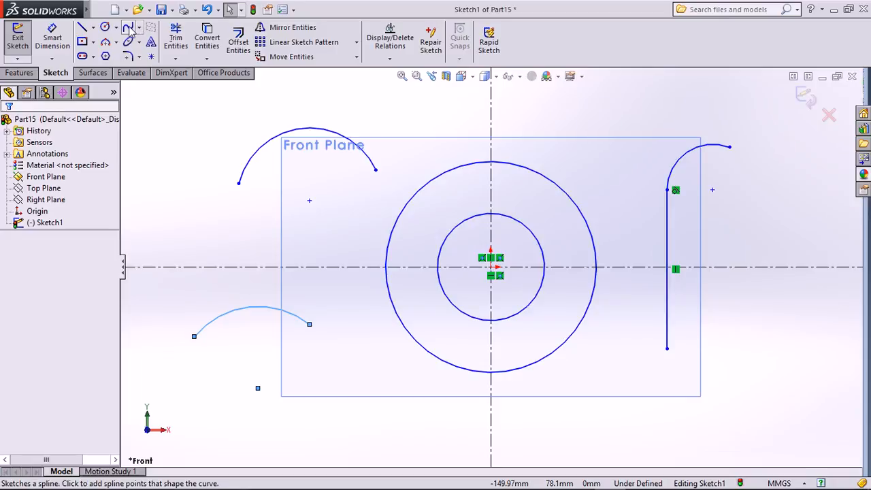
Select the three arcs, the vertical line and the outer circle.
left_click(281, 139)
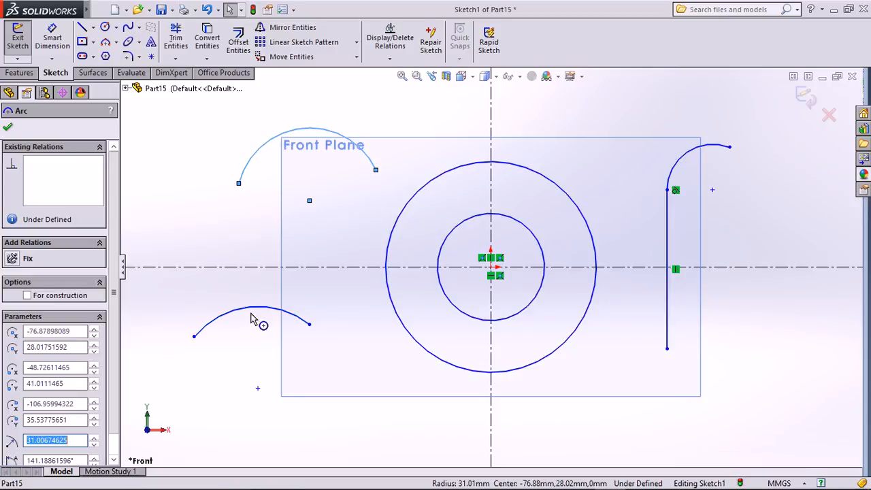
left_click(254, 310, "ctrl")
left_click(668, 182, "ctrl")
left_click(667, 227, "ctrl")
left_click(593, 240, "ctrl")
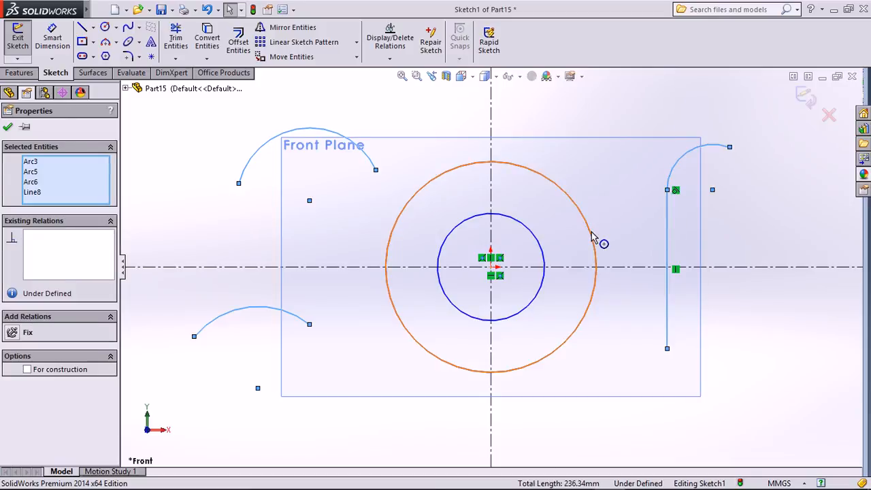
Delete the selected arcs, line and circles, then draw a six-point S-shaped spline down the right.
left_click(541, 246, "ctrl")
key("Delete")
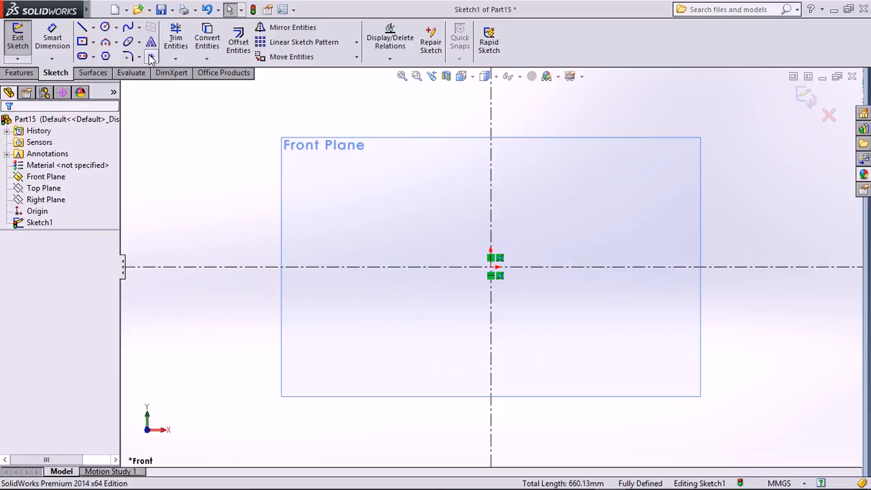
left_click(128, 27)
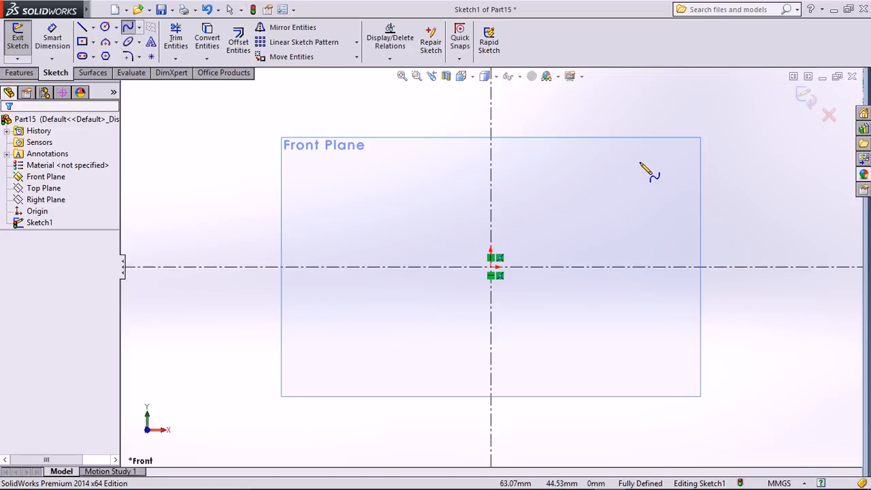
left_click(634, 153)
left_click(636, 217)
left_click(585, 229)
left_click(600, 327)
left_click(598, 415)
left_click(548, 439)
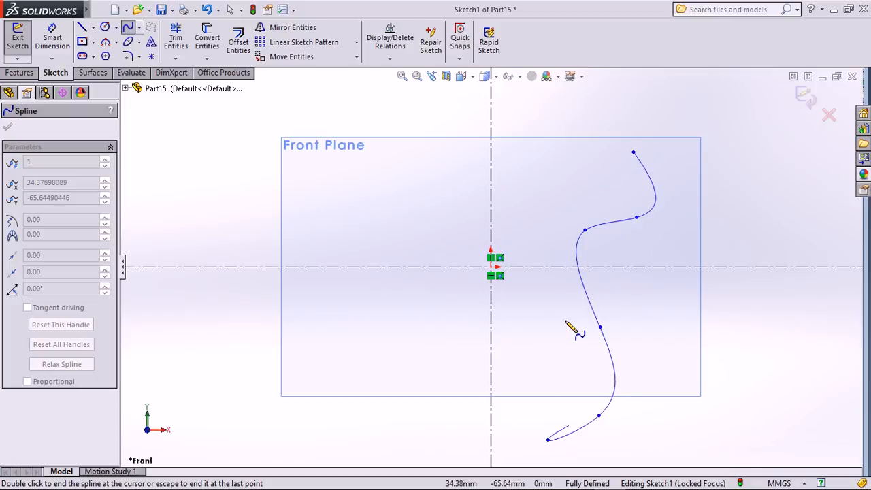
key("Escape")
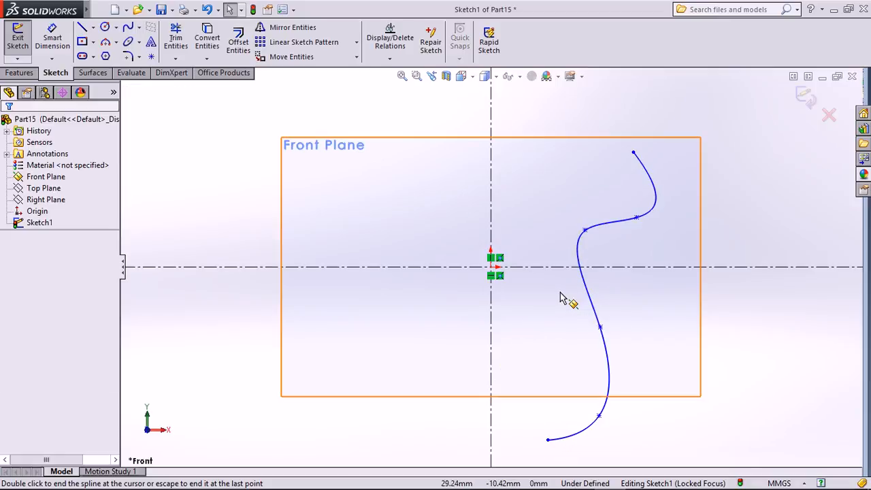
Drag a spline point onto the horizontal centreline, giving a 122.65 mm spline.
left_click_drag(585, 230, 603, 267)
left_click(545, 194)
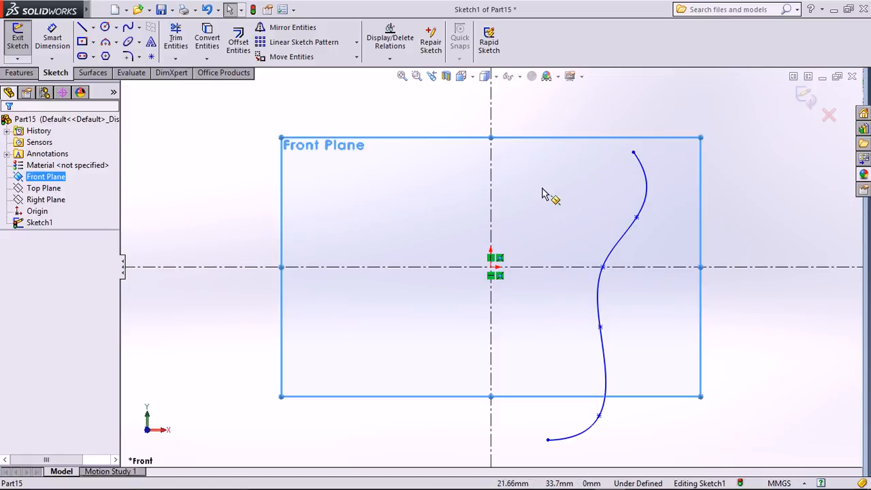
left_click(297, 86)
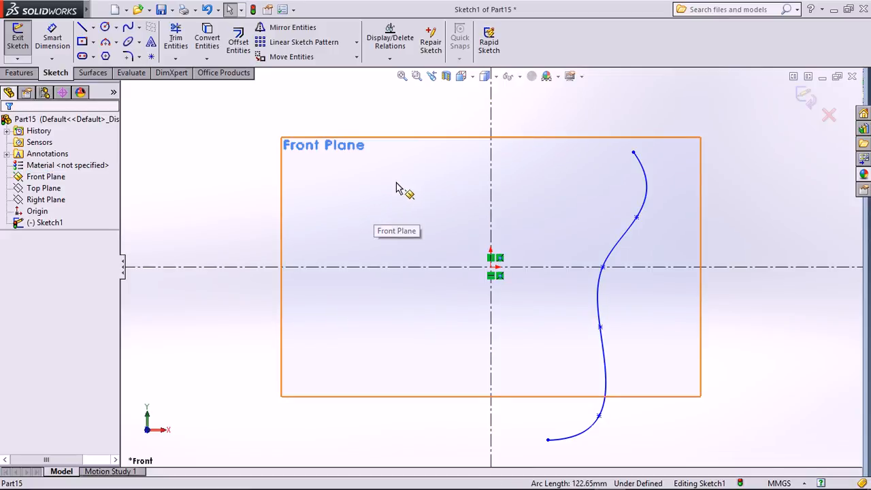
left_click(140, 29)
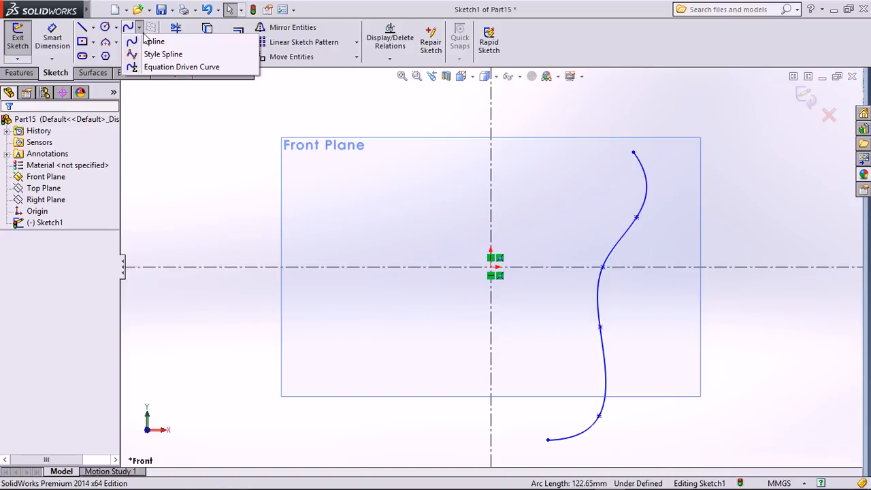
Draw a Style Spline with four control points on the left, ending with a double-click.
left_click(146, 52)
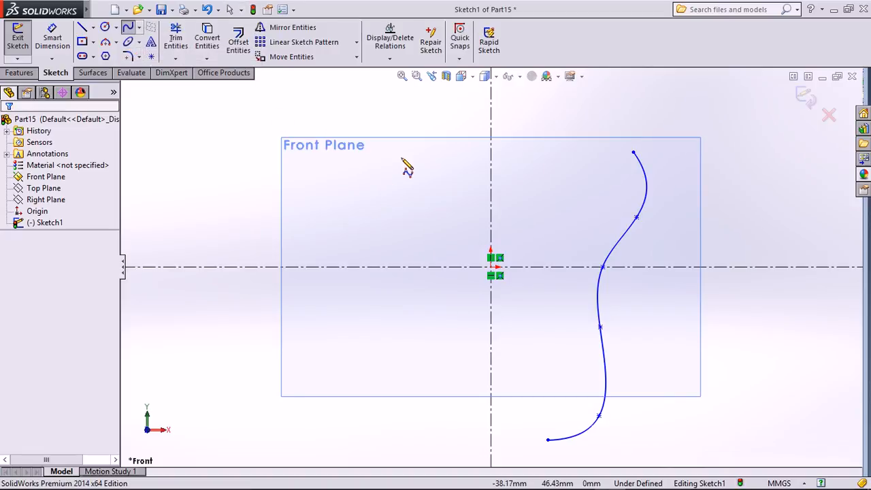
left_click(359, 193)
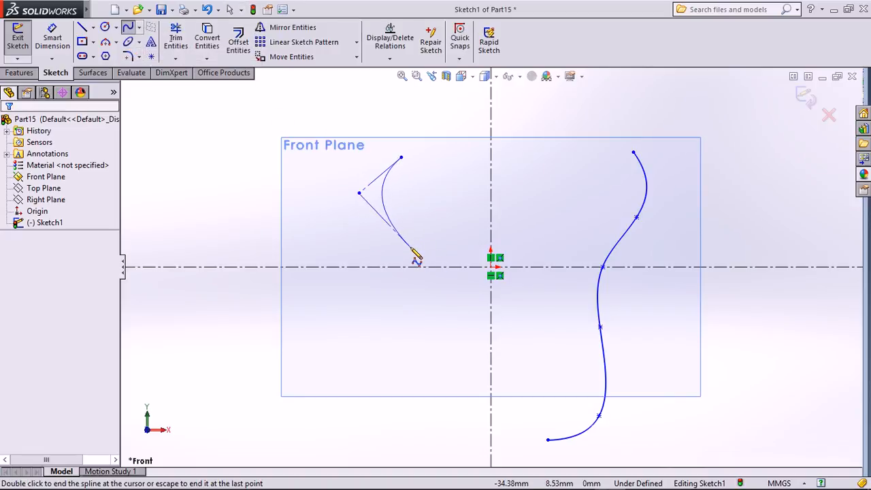
left_click(412, 249)
left_click(336, 346)
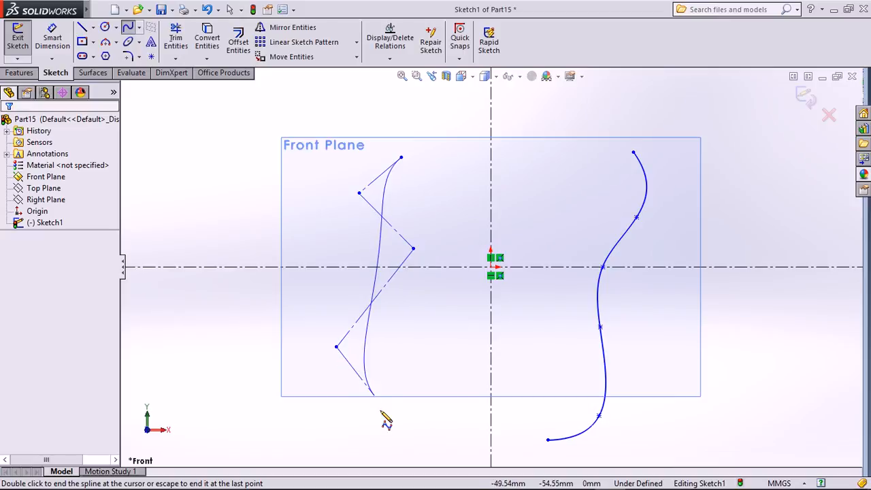
left_click(405, 423)
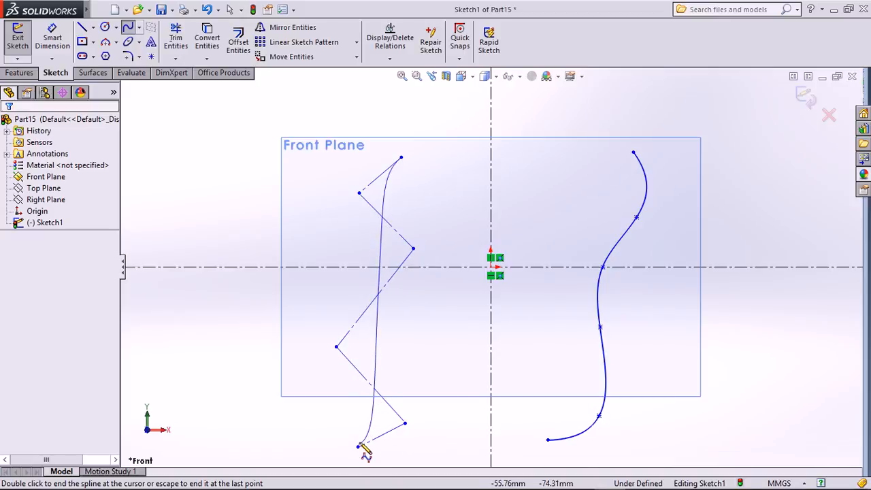
double_click(359, 446)
Reshape the style spline by dragging its control vertices to new positions.
left_click_drag(336, 348, 391, 298)
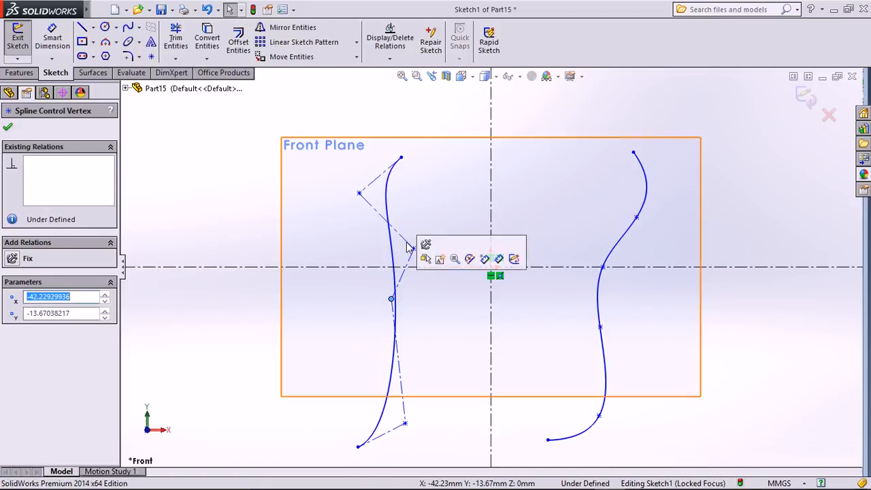
left_click_drag(359, 196, 336, 225)
left_click(385, 301)
left_click_drag(391, 298, 354, 303)
Delete the left style spline and select the wavy spline on the right.
left_click(442, 198)
left_click(385, 201)
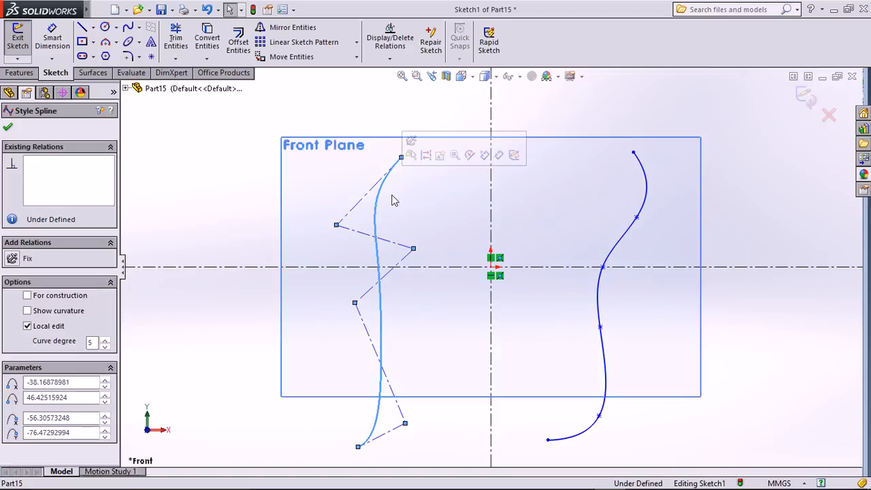
key("Delete")
left_click(644, 179)
Delete the wavy spline and draw a flat ellipse (R 38.98, r 3.25) left of the origin.
key("Delete")
left_click(128, 45)
left_click(343, 212)
left_click(434, 212)
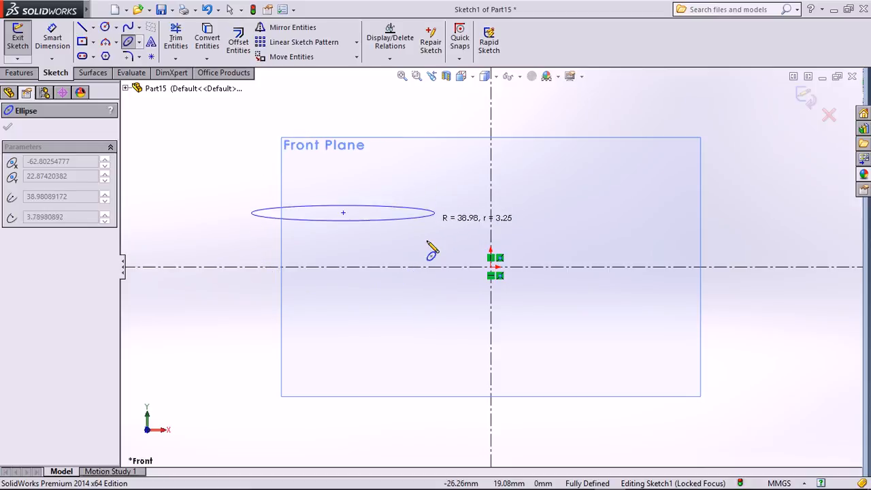
left_click(429, 242)
key("Escape")
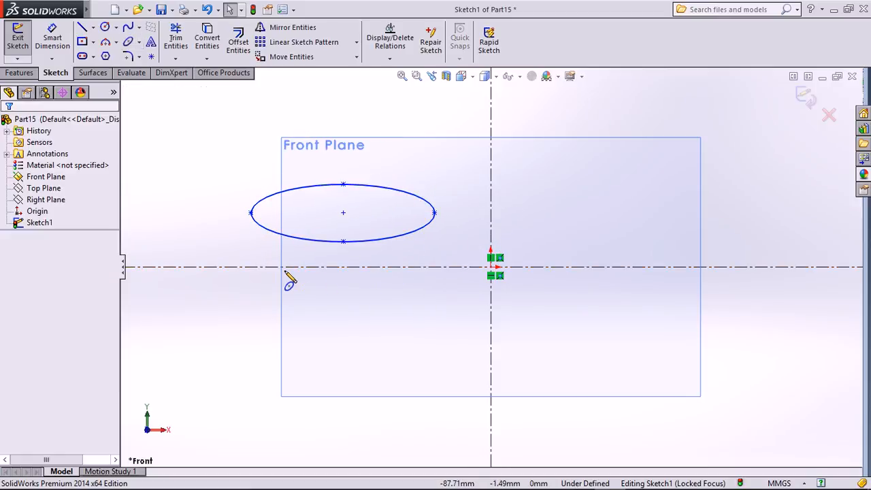
Draw a straight slot along a horizontal centreline at the upper right.
left_click(95, 56)
left_click(94, 56)
left_click(94, 57)
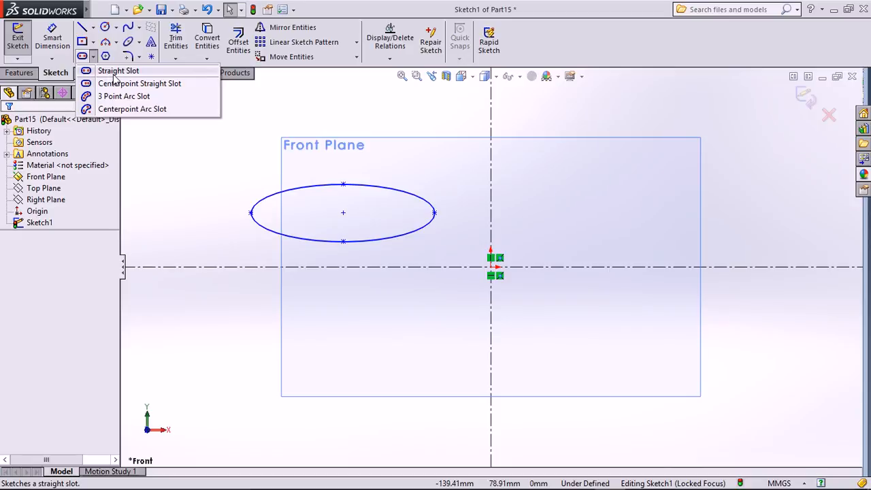
left_click(114, 78)
left_click(551, 200)
left_click(671, 199)
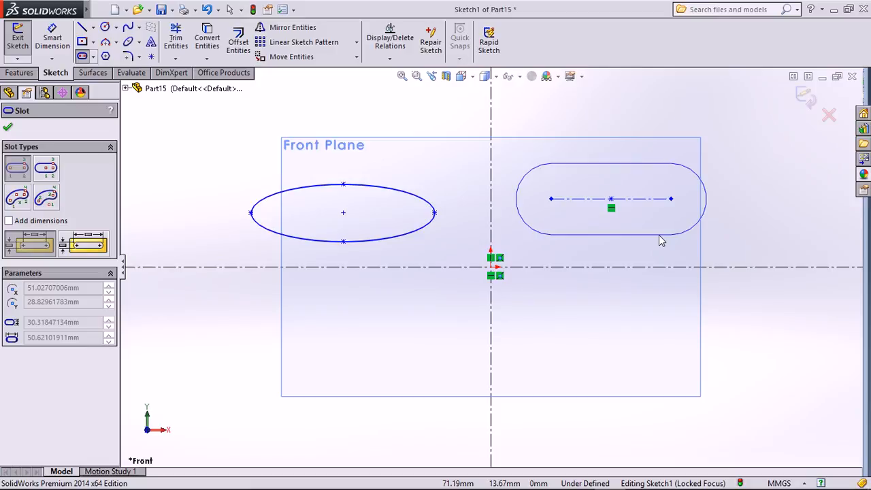
left_click(660, 240)
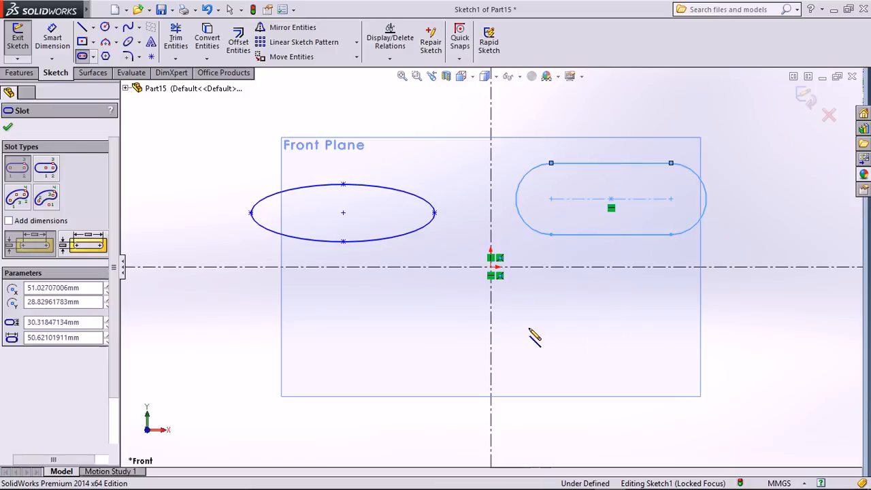
key("Escape")
Add a centre-point straight slot below the first, then lengthen it to the right.
left_click(93, 57)
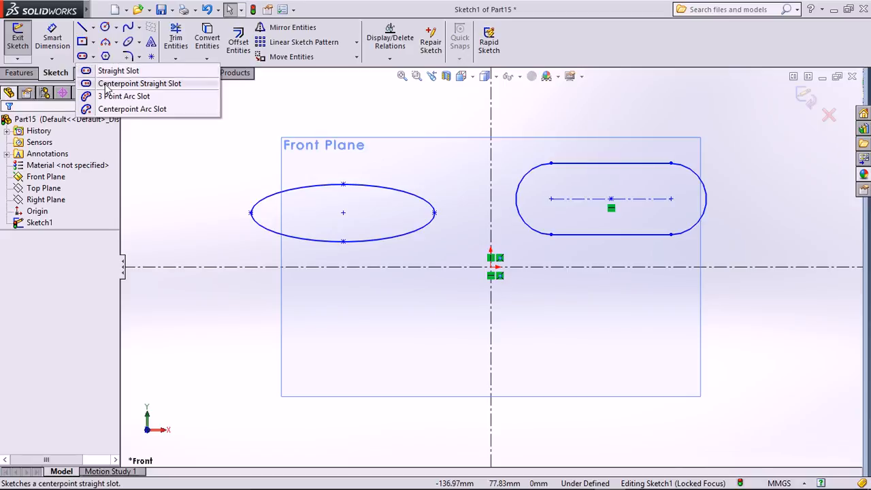
left_click(106, 84)
left_click(557, 325)
left_click(610, 326)
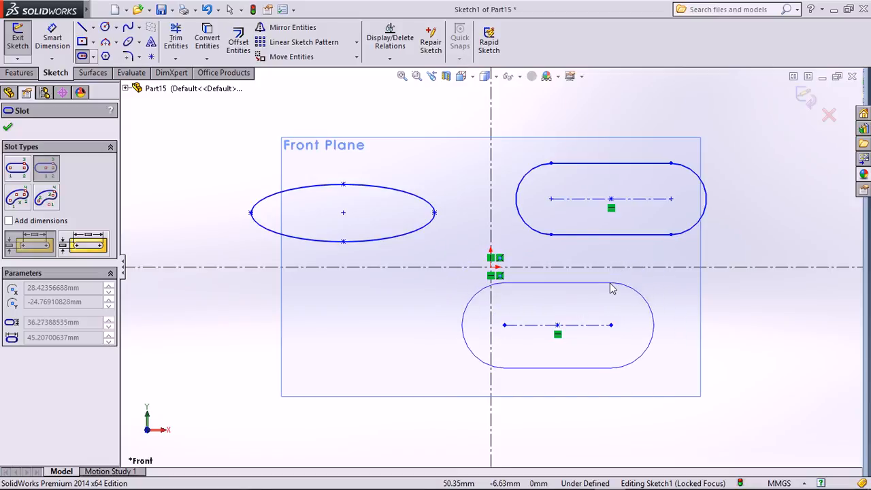
left_click(604, 359)
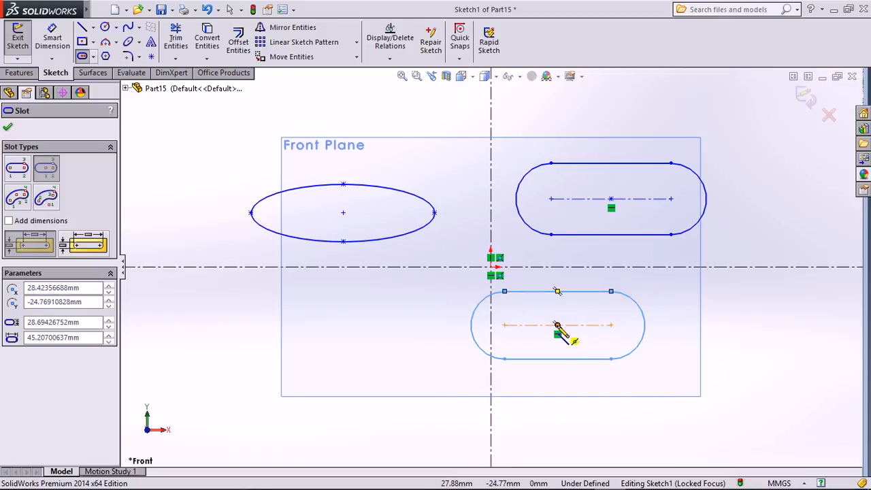
key("Escape")
left_click(612, 326)
left_click_drag(612, 326, 662, 331)
key("Escape")
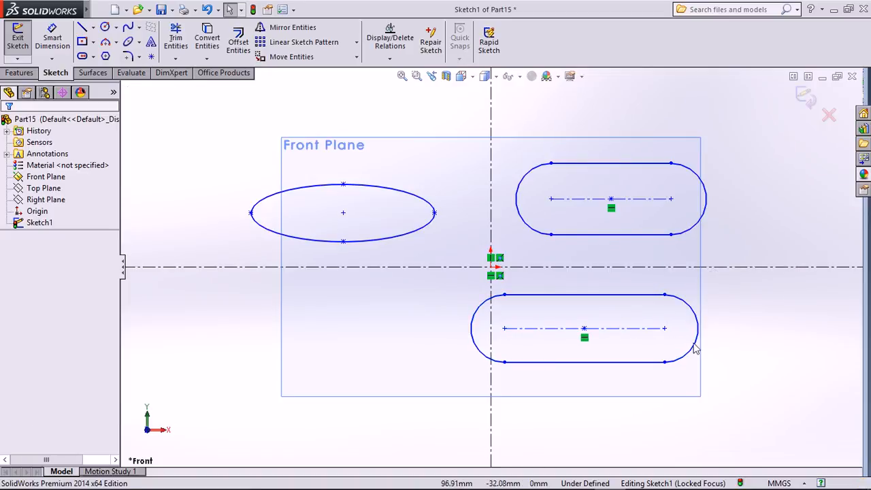
Draw a three-point arc slot at the lower left of the sketch.
left_click(94, 57)
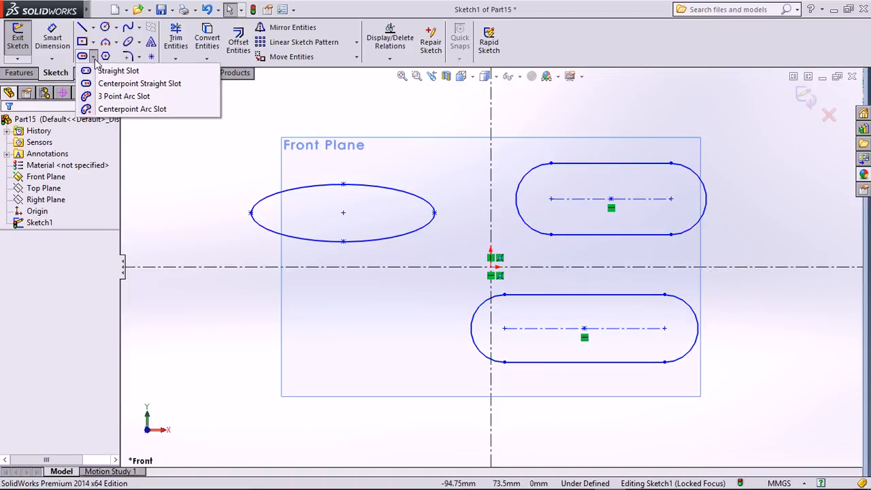
left_click(94, 57)
left_click(94, 57)
left_click(124, 95)
left_click(181, 357)
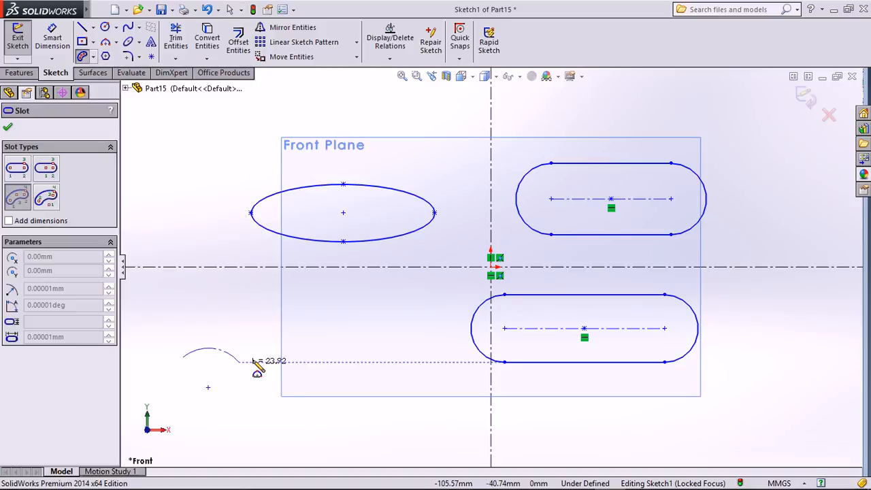
left_click(254, 358)
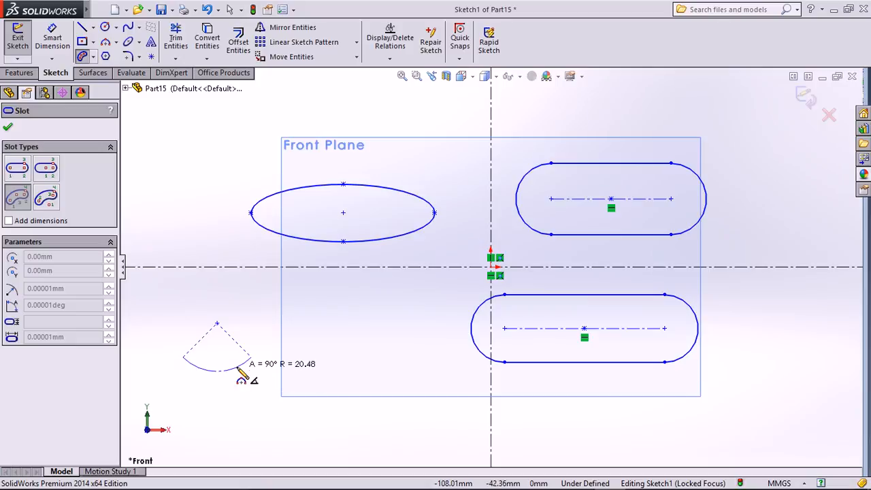
left_click(236, 375)
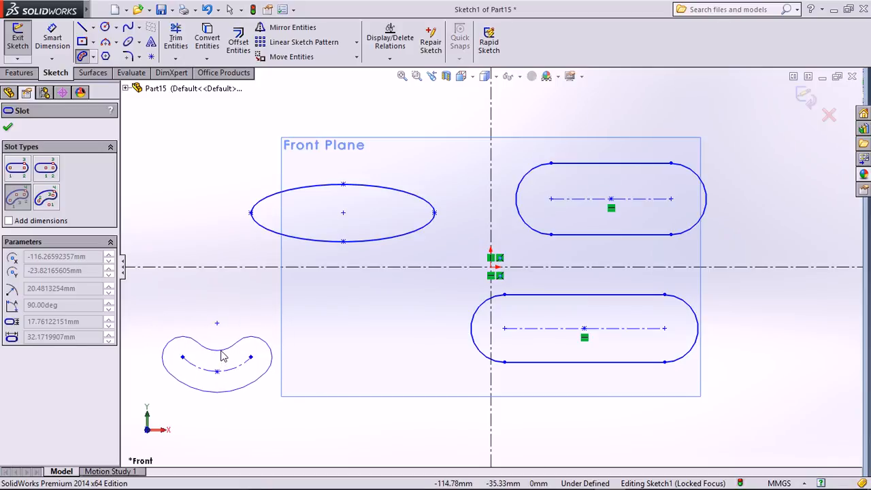
left_click(223, 354)
key("Escape")
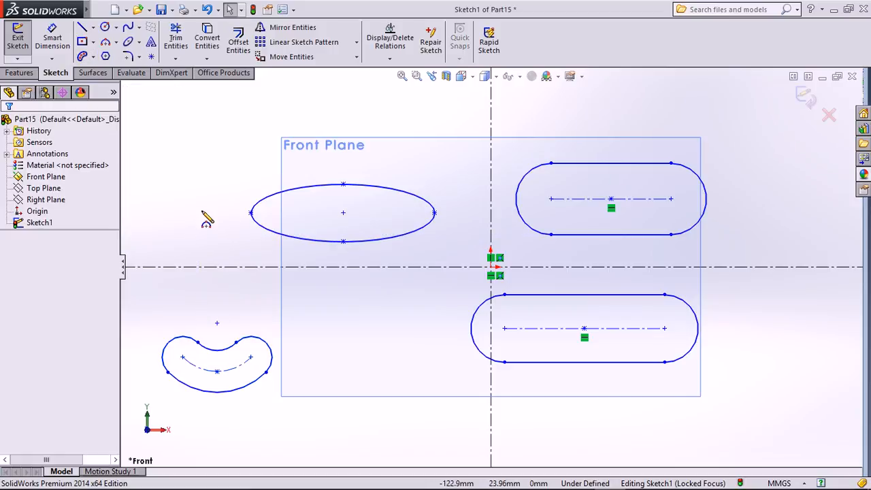
Draw a 206° centerpoint arc slot wrapped around a centre below the ellipse.
left_click(94, 57)
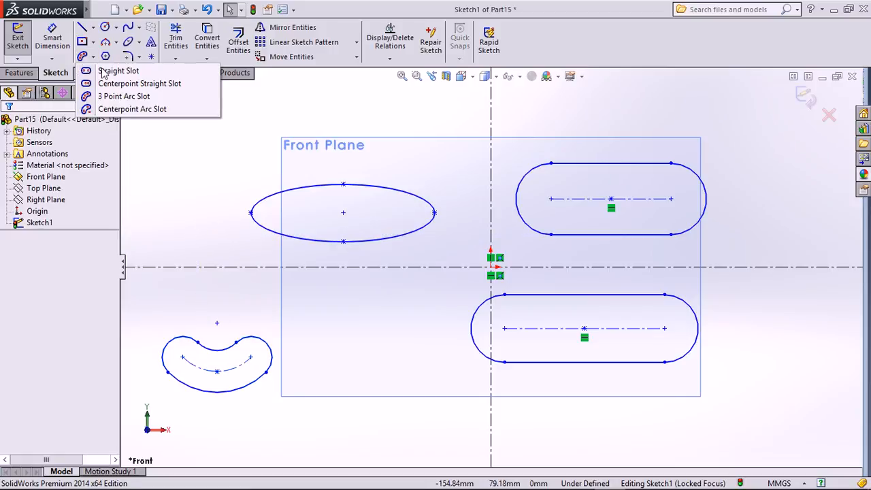
left_click(133, 113)
left_click(383, 332)
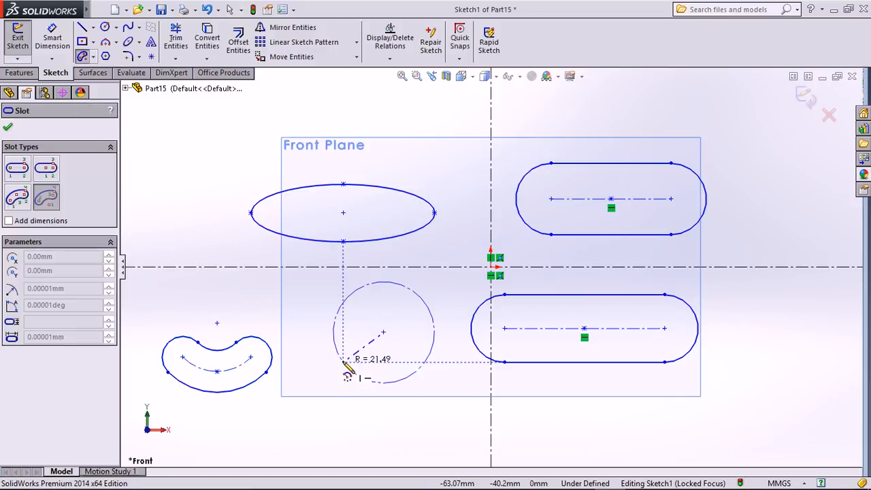
left_click(344, 362)
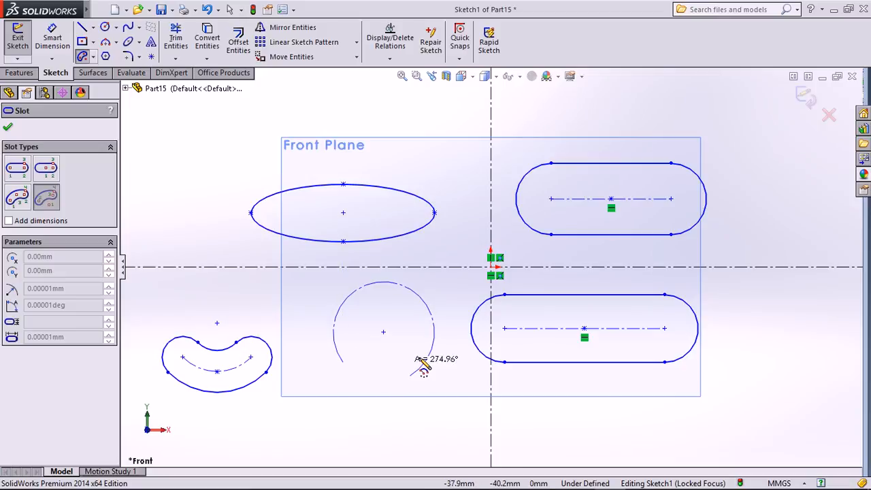
left_click(451, 326)
left_click(440, 340)
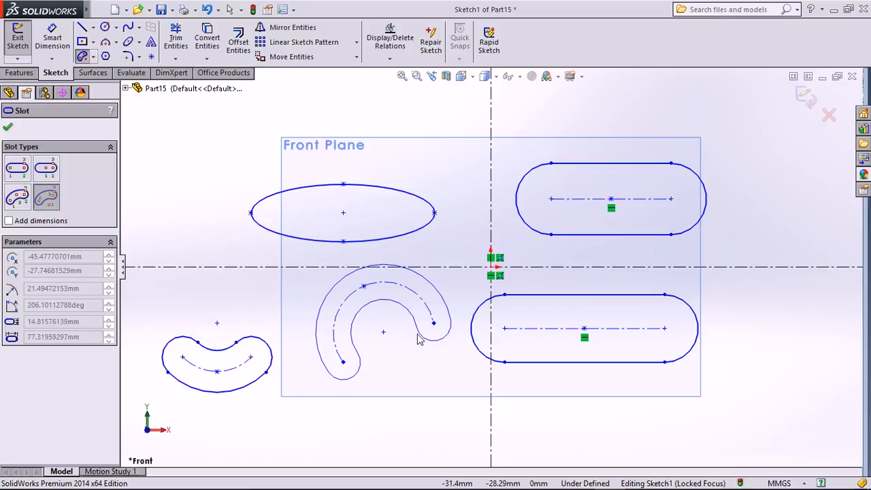
left_click(415, 336)
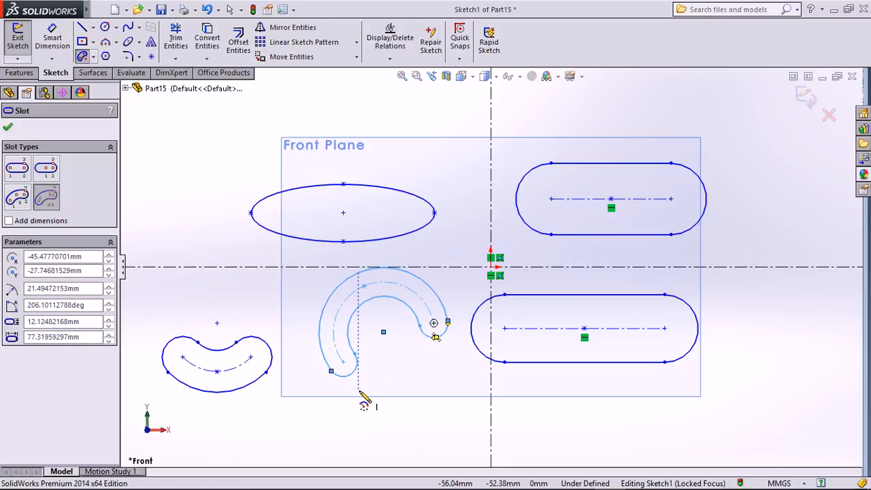
key("Escape")
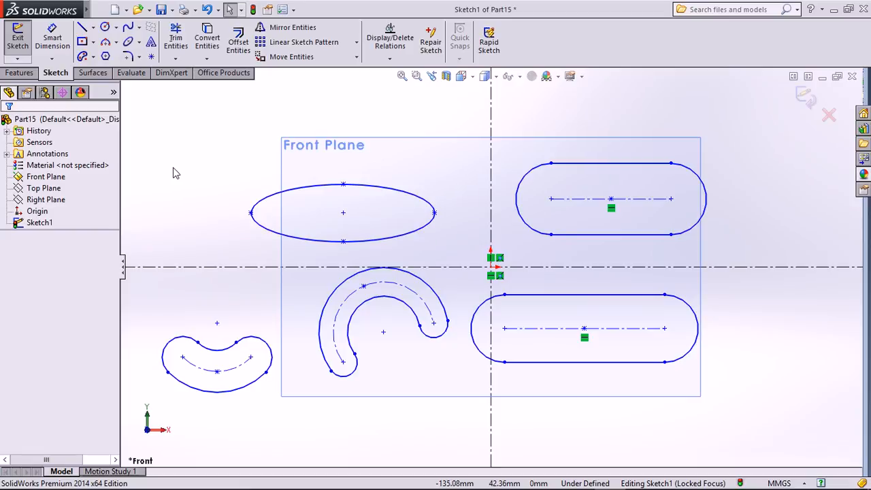
Draw a corner rectangle above the origin, resting on the horizontal centreline.
left_click(93, 42)
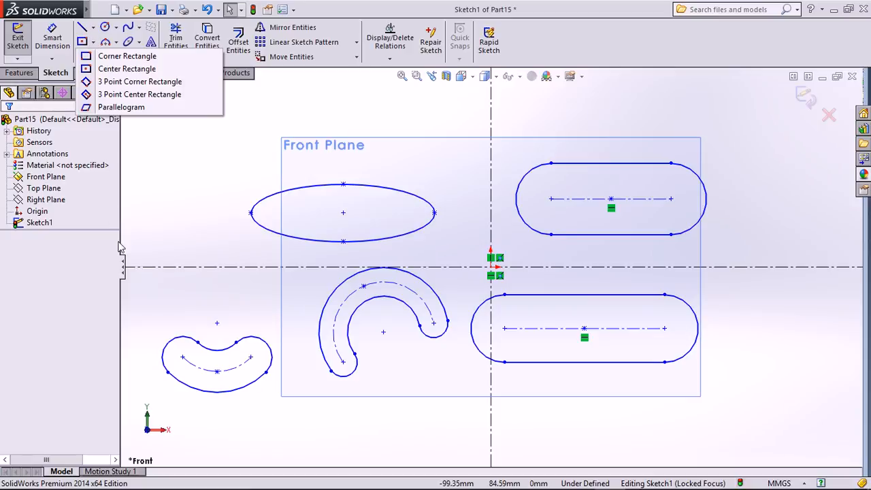
left_click(374, 187)
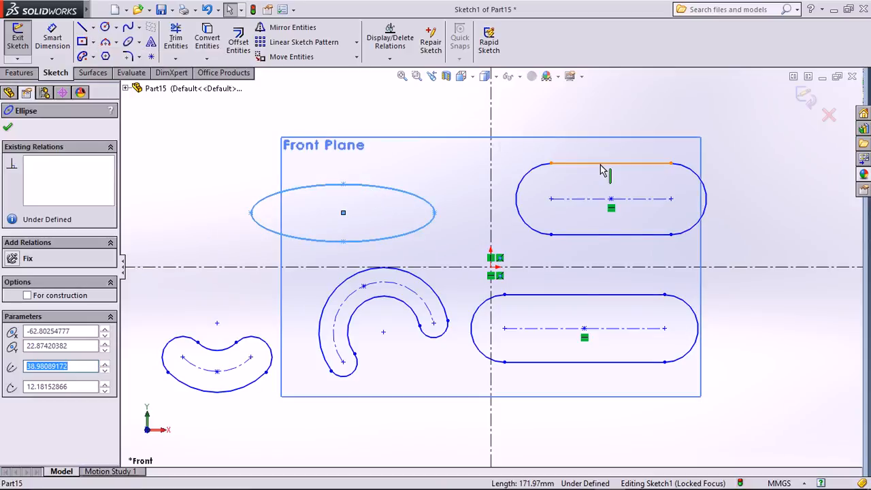
left_click(600, 165)
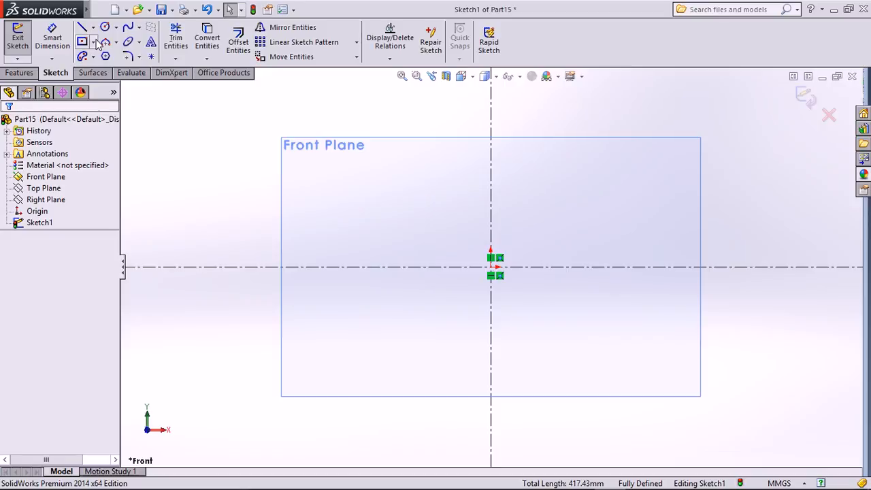
left_click(93, 42)
left_click(144, 54)
left_click_drag(352, 267, 648, 163)
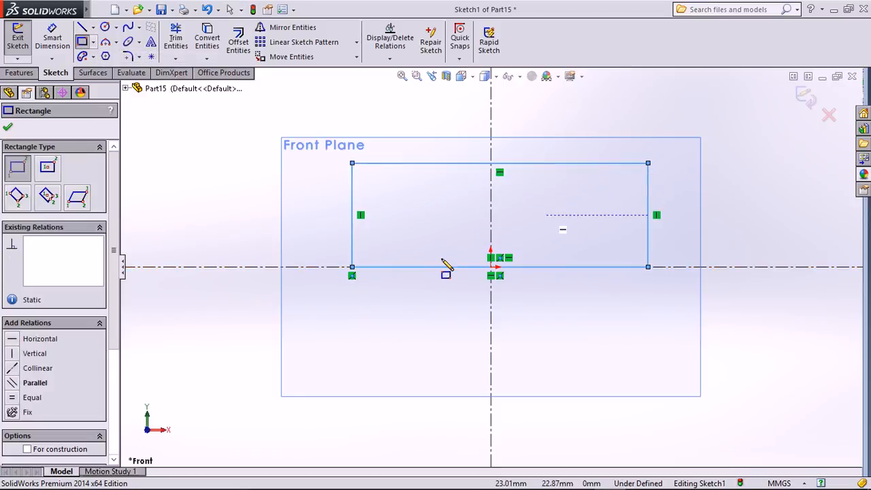
key("Escape")
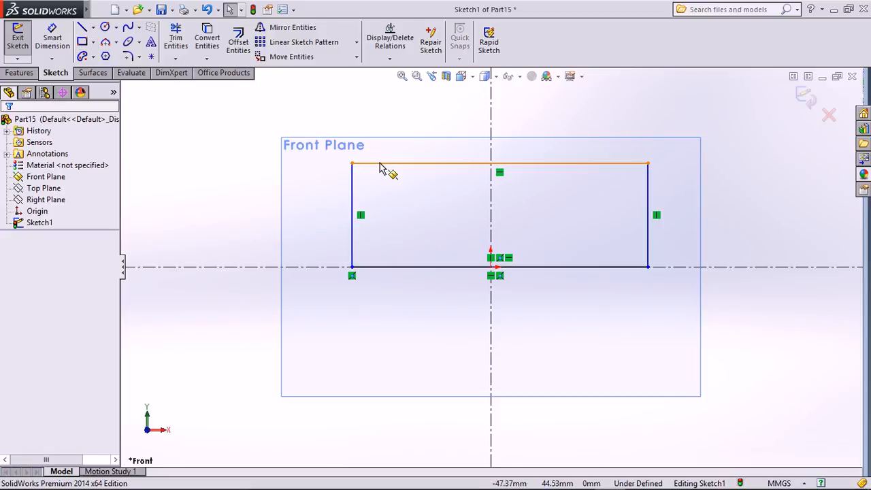
Draw a center rectangle centred below the origin.
left_click(82, 42)
left_click(93, 42)
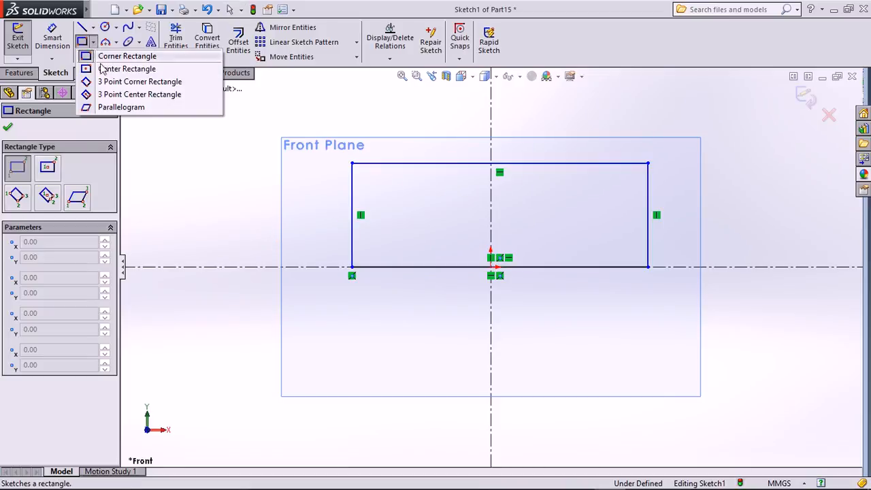
left_click(115, 66)
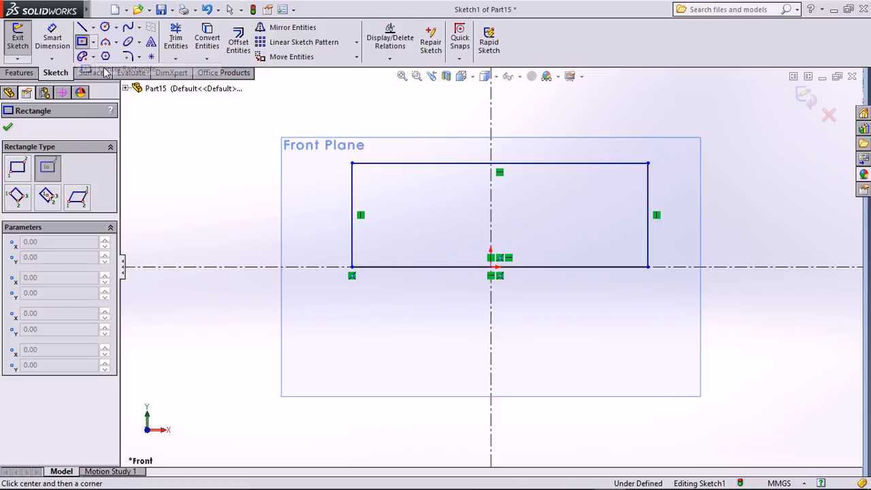
left_click(490, 365)
left_click(615, 319)
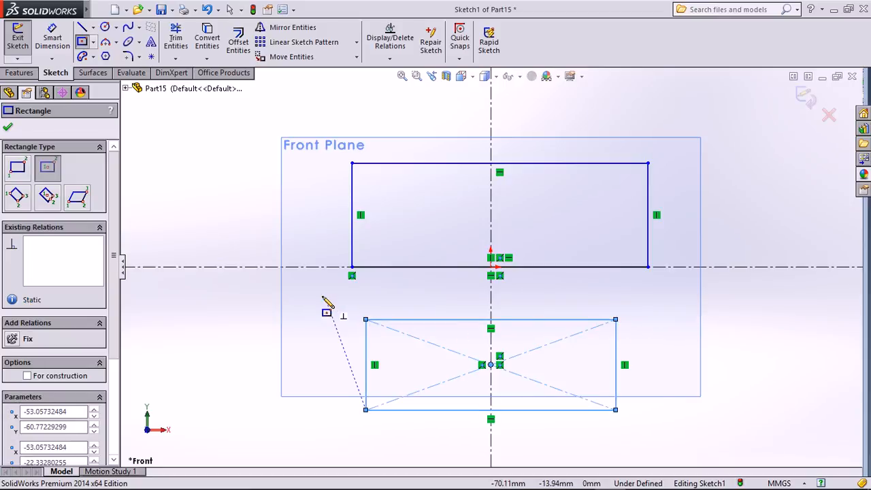
key("Escape")
Draw a tilted 3 Point Corner Rectangle at the right of the sketch.
left_click(94, 43)
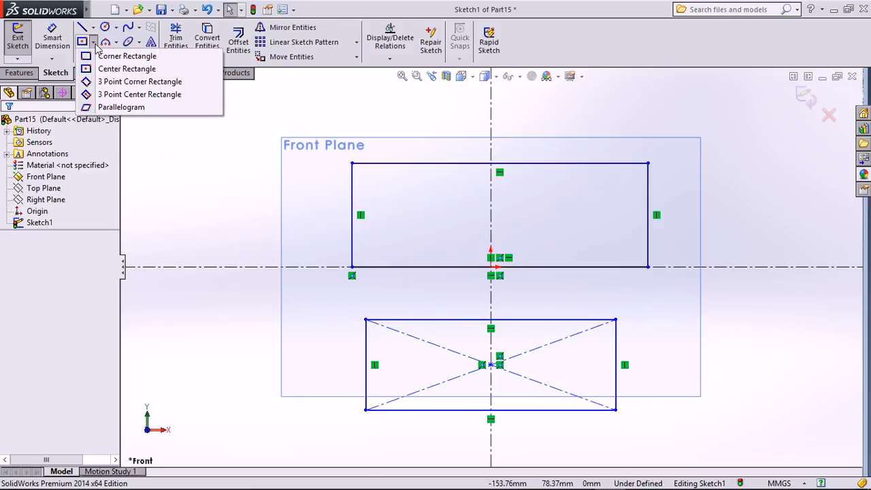
left_click(106, 79)
left_click(766, 158)
left_click(729, 216)
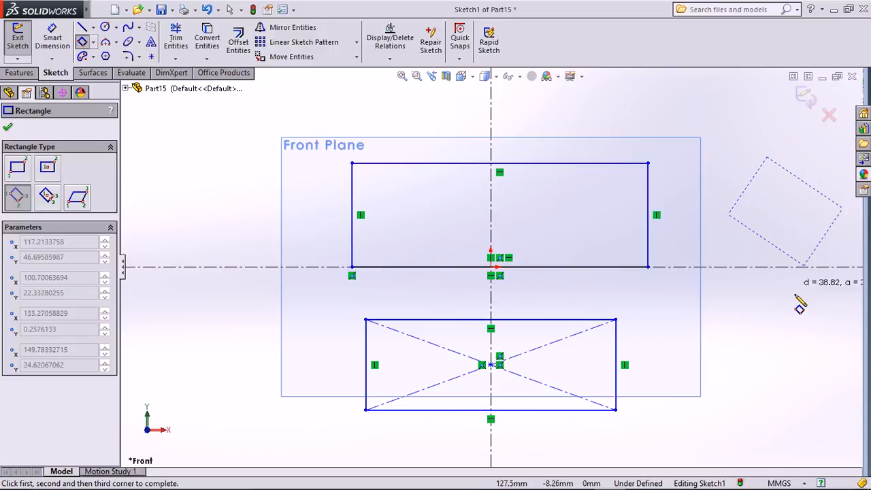
left_click(788, 255)
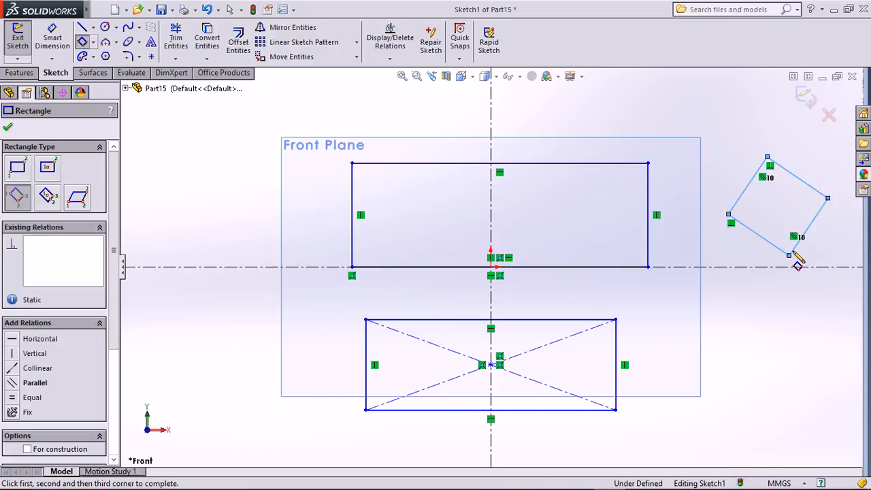
key("Escape")
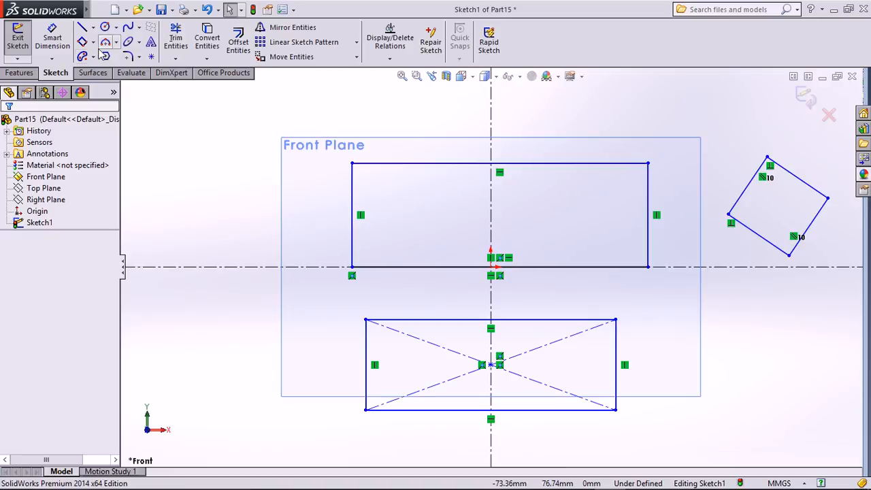
left_click(94, 56)
Draw a 3 Point Center Rectangle at the lower right of the sketch.
left_click(94, 43)
left_click(94, 43)
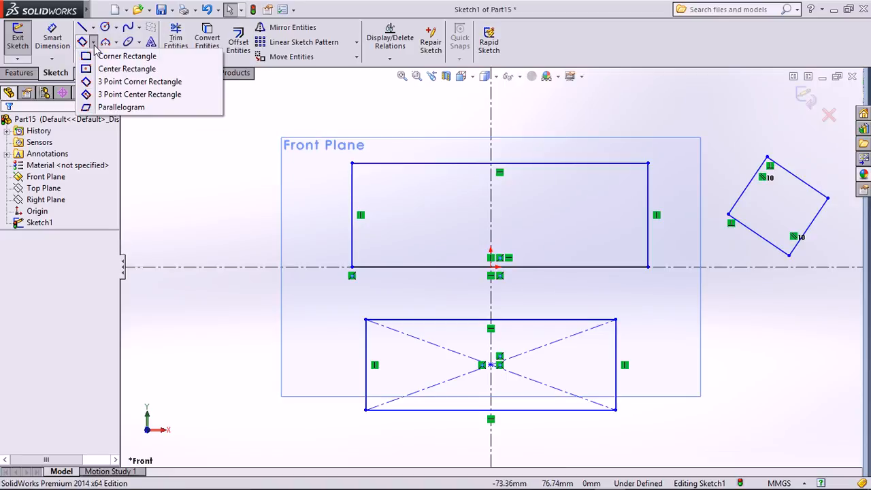
left_click(127, 100)
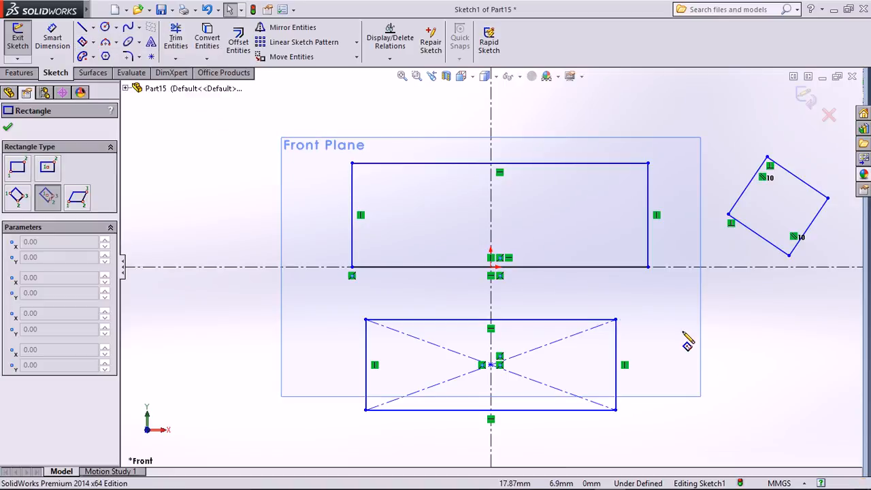
left_click(732, 329)
left_click(812, 330)
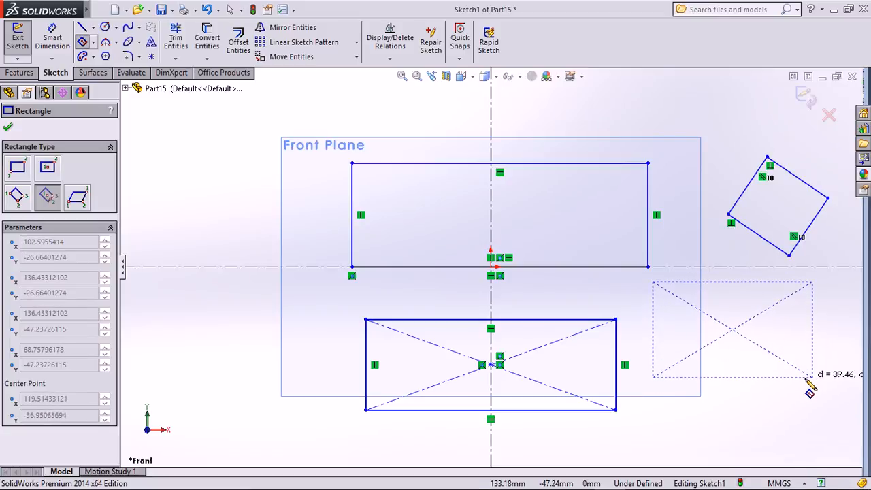
left_click(810, 381)
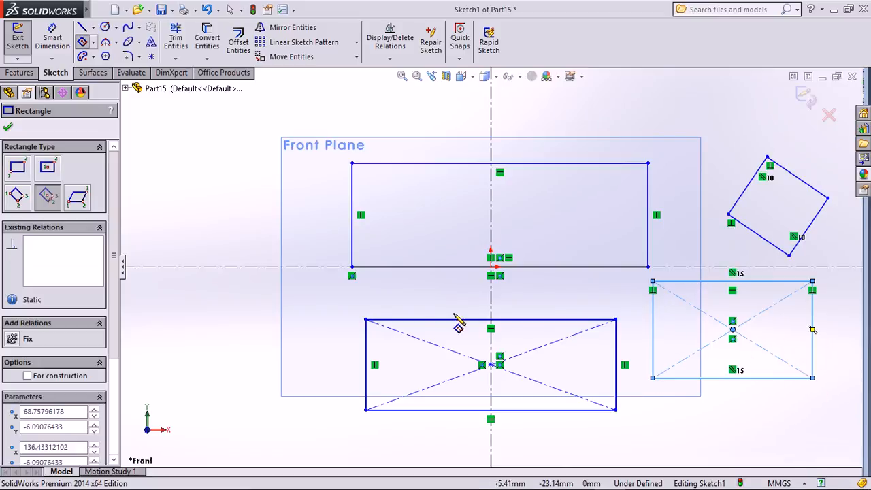
Draw two slanted parallelograms on the left, one upper and one lower.
left_click(93, 42)
left_click(131, 112)
left_click(194, 202)
left_click(216, 163)
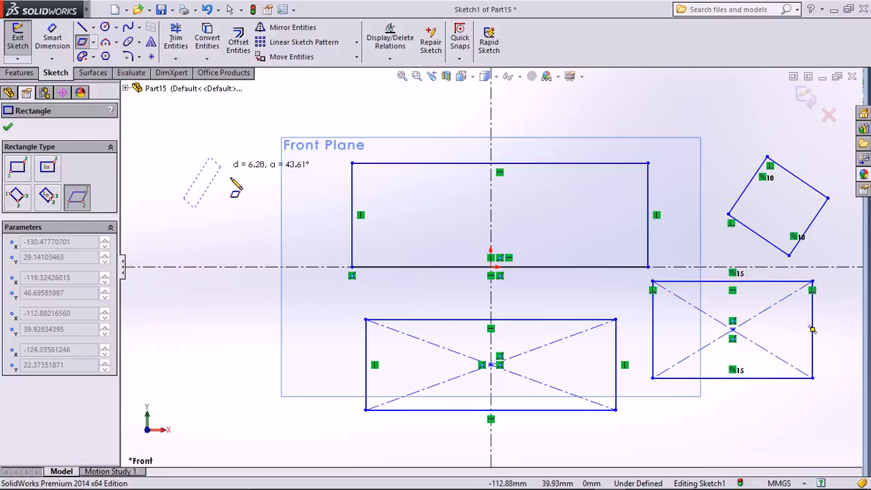
left_click(267, 207)
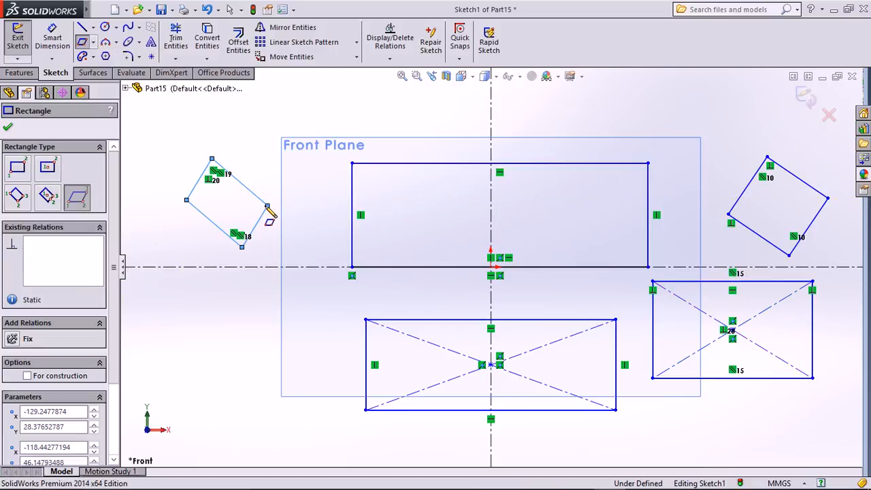
left_click(170, 360)
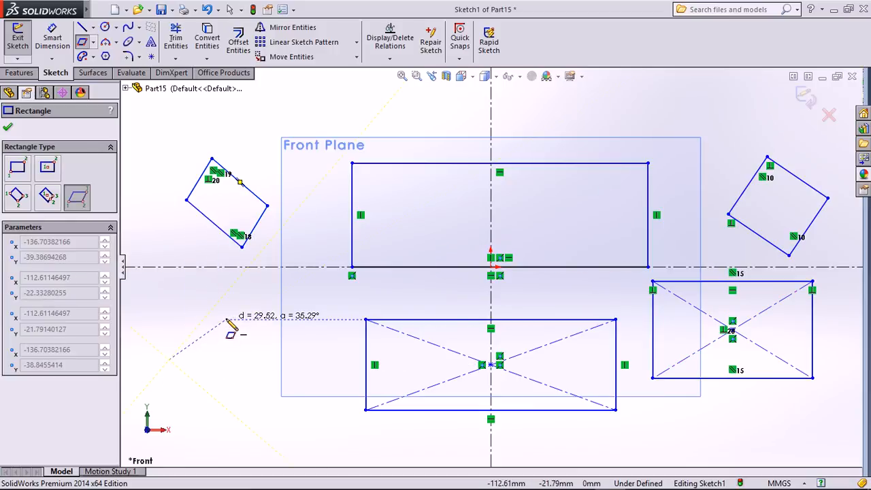
left_click(227, 319)
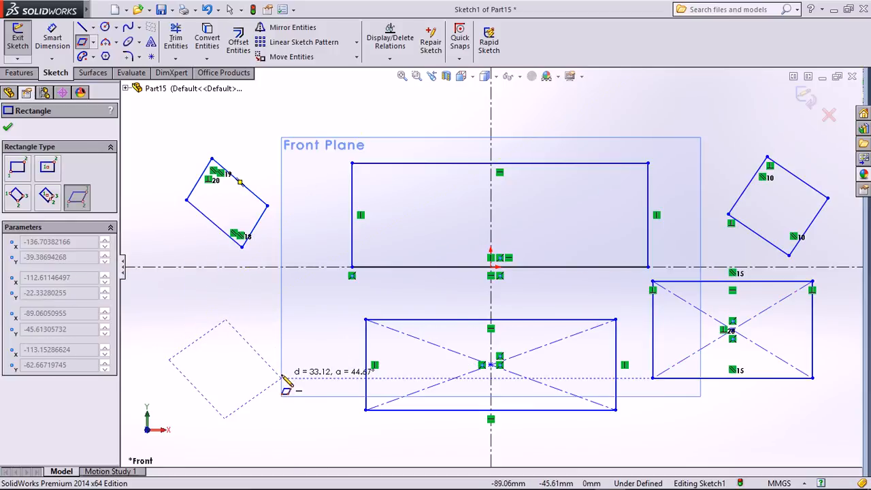
left_click(318, 426)
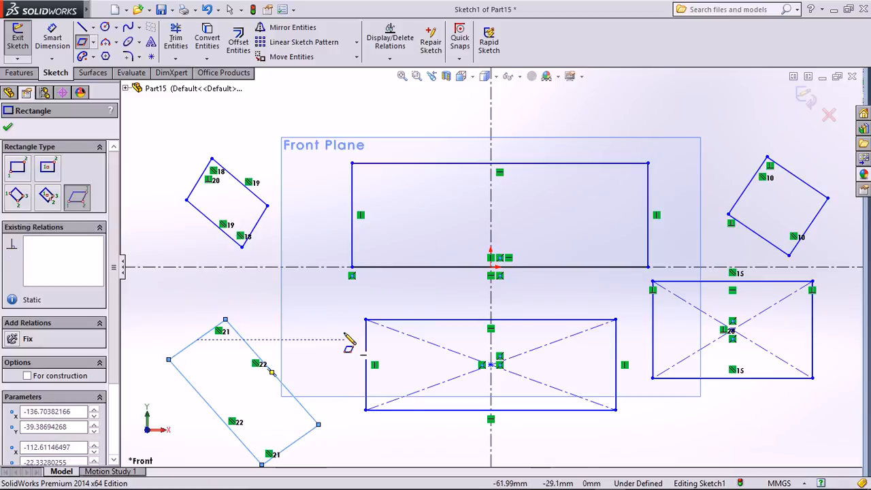
key("Escape")
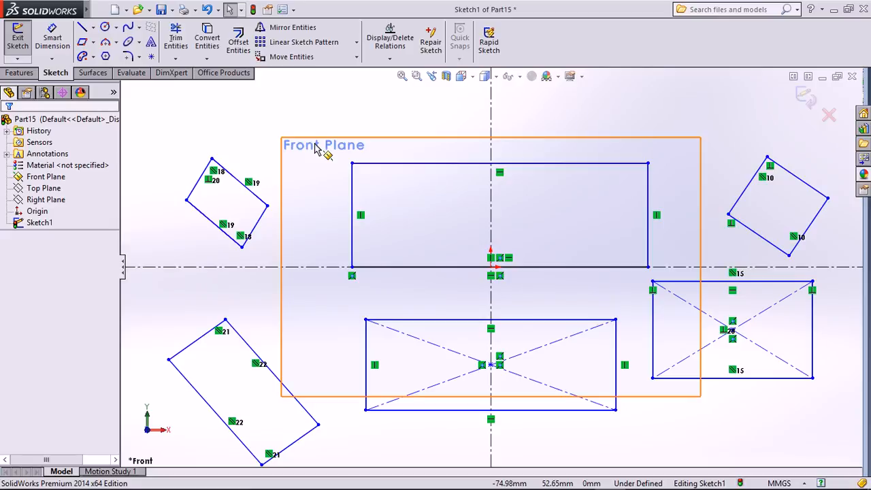
Fillet all four corners of the upper rectangle with a 10 mm radius.
left_click(128, 57)
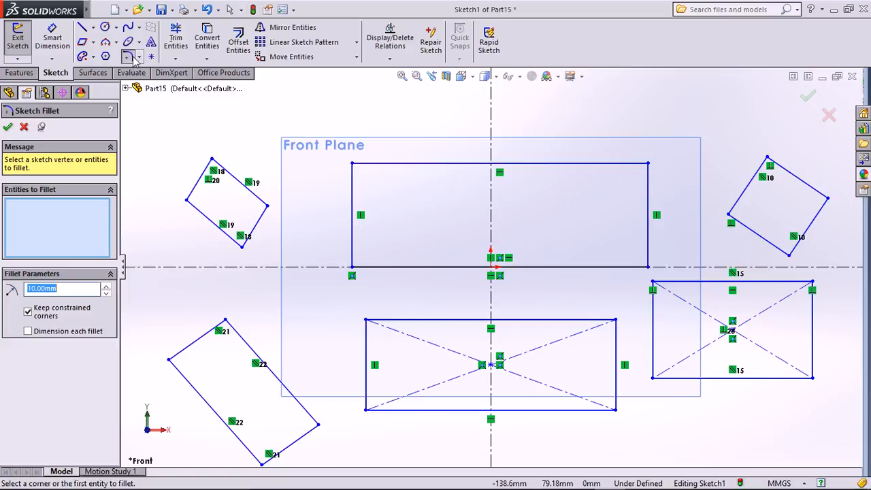
left_click(388, 164)
left_click(353, 202)
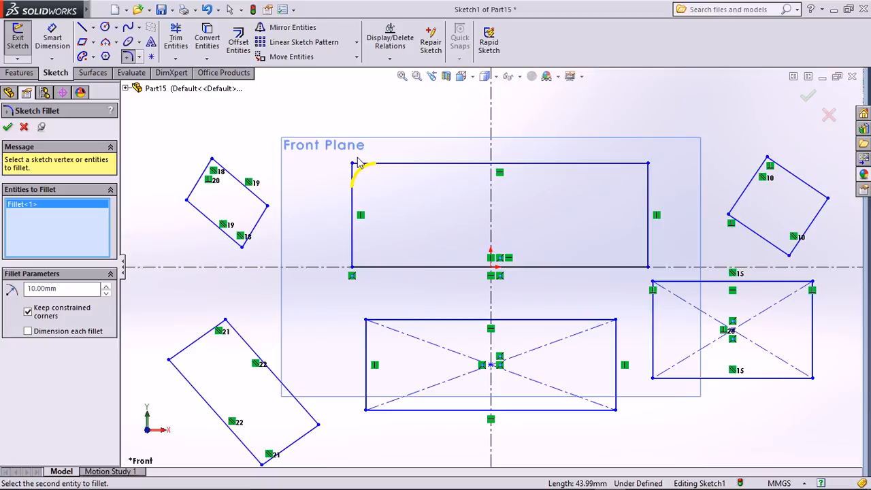
left_click(634, 168)
left_click(648, 188)
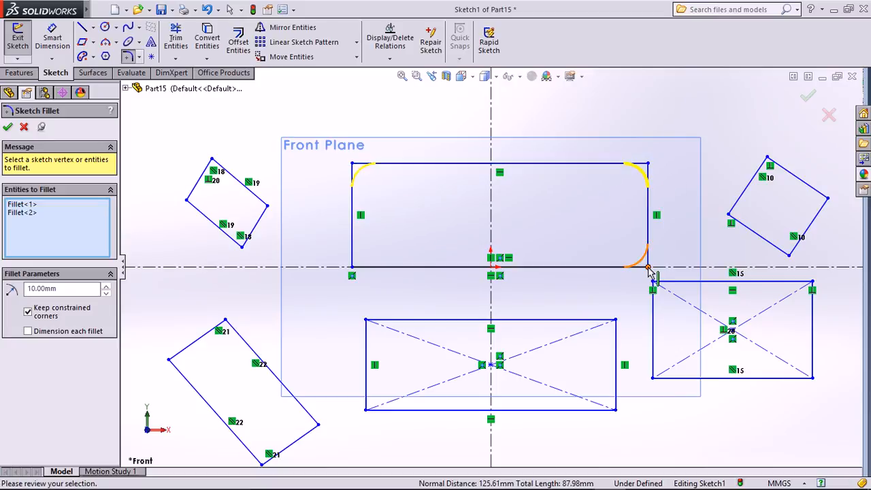
left_click(640, 268)
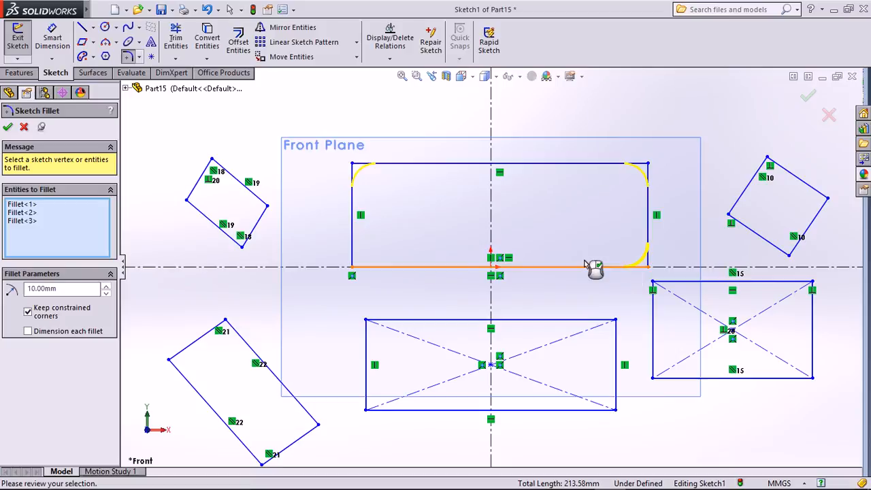
left_click(360, 267)
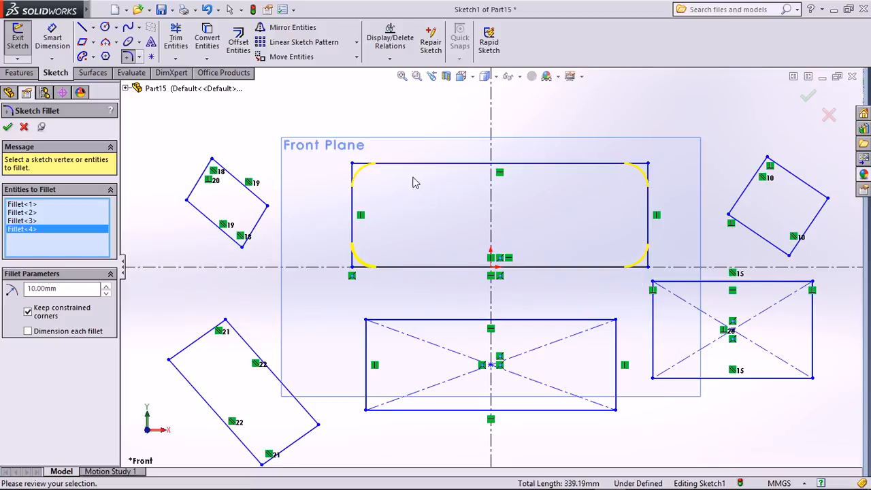
left_click(8, 127)
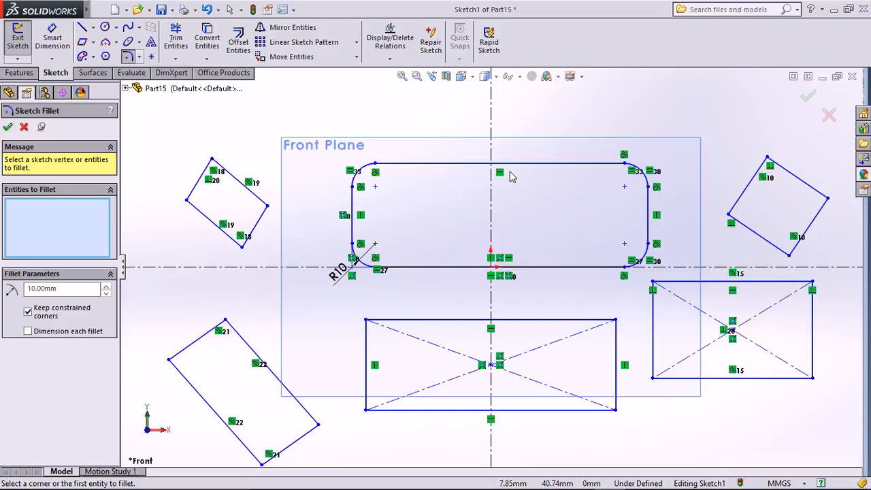
key("Escape")
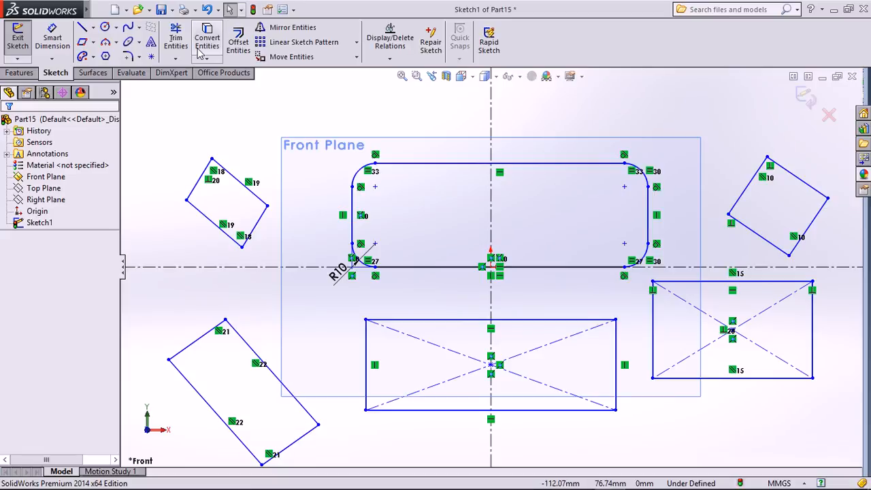
left_click(177, 41)
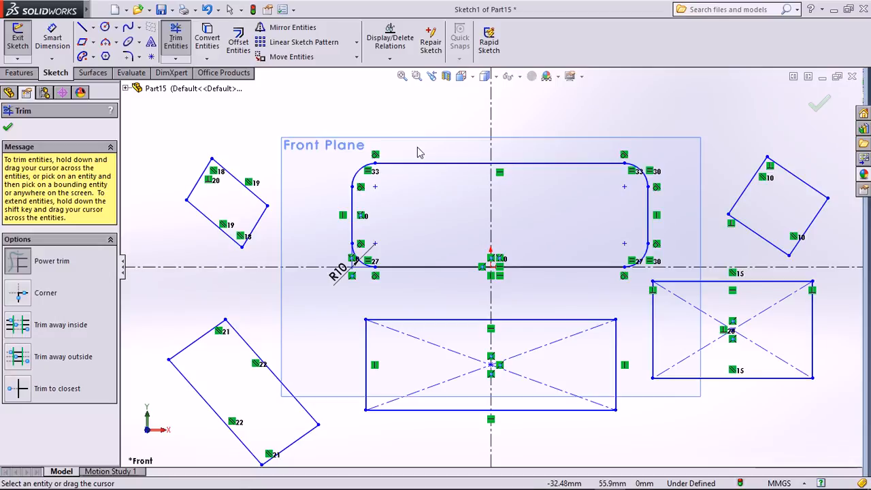
left_click_drag(439, 146, 442, 188)
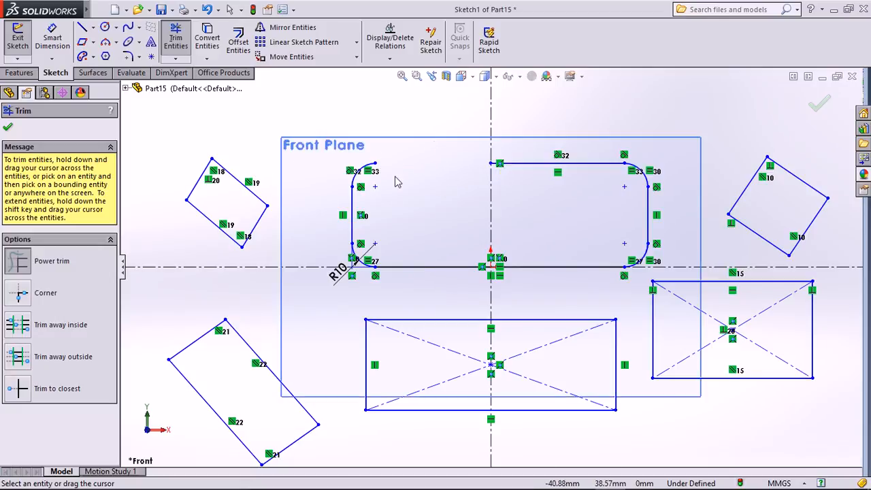
left_click(182, 61)
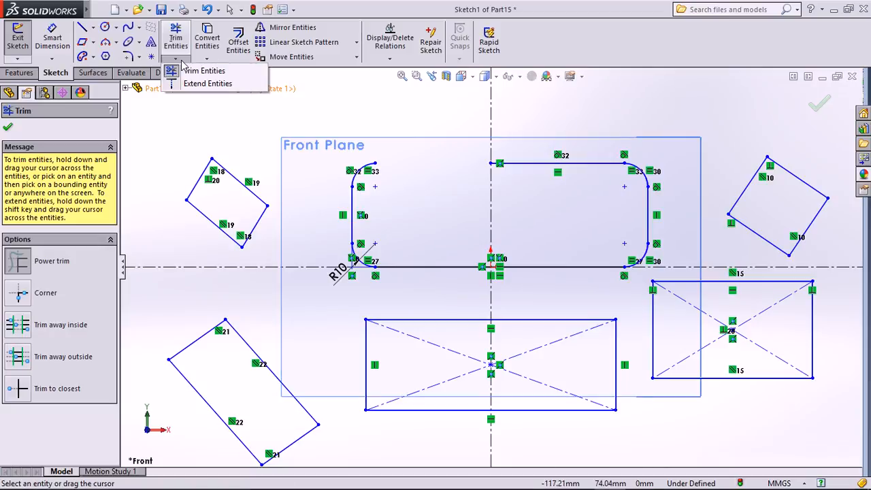
left_click(219, 84)
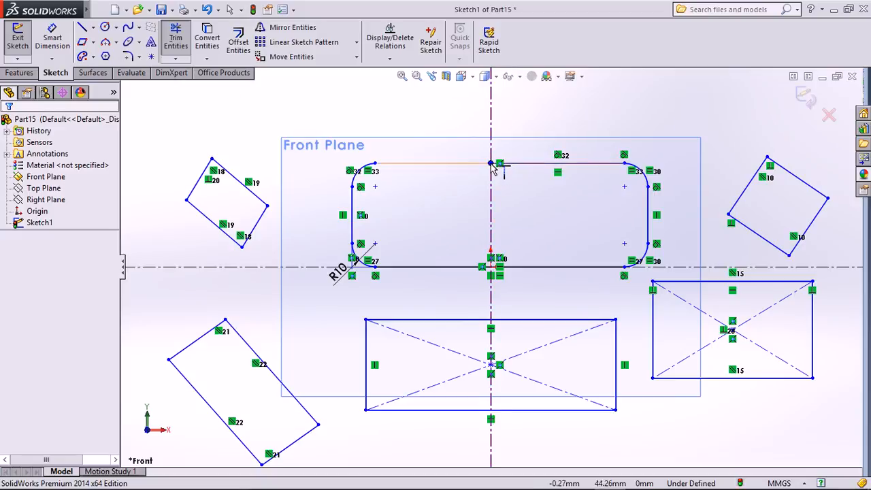
left_click(491, 167)
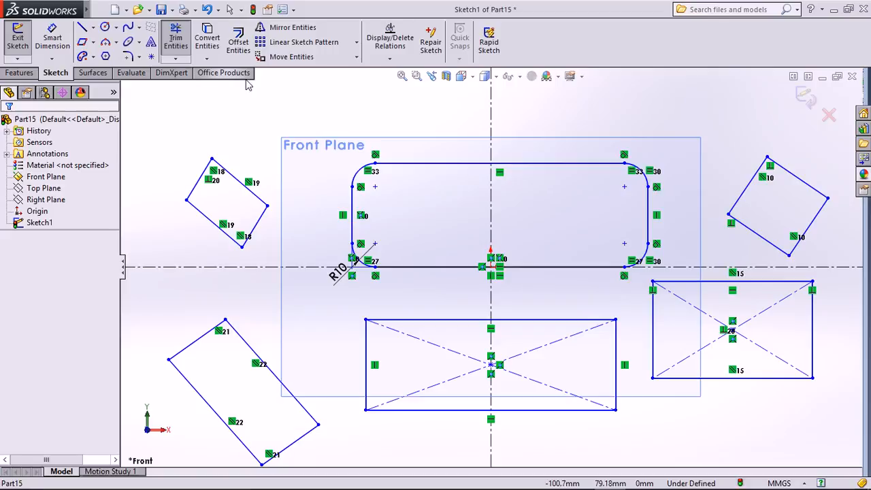
key("Escape")
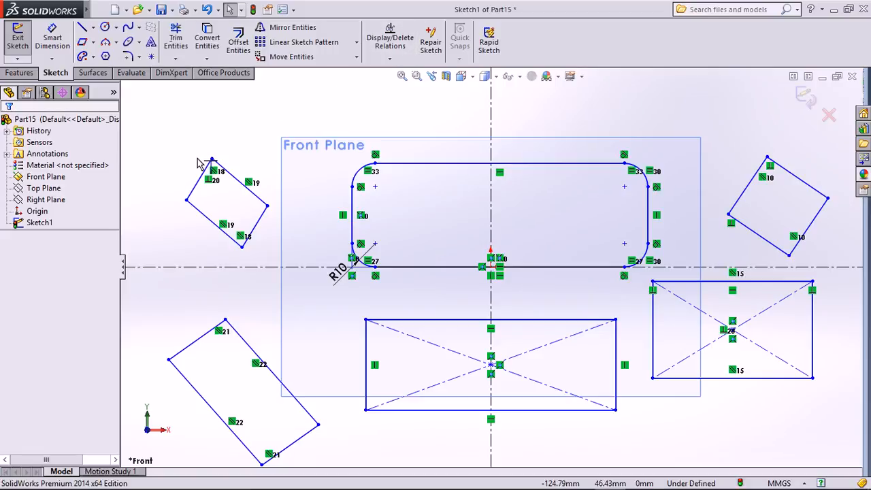
left_click(240, 181)
Box-select and delete the rectangles, parallelograms and fillets, then deselect Front Plane.
left_click(224, 236, "ctrl")
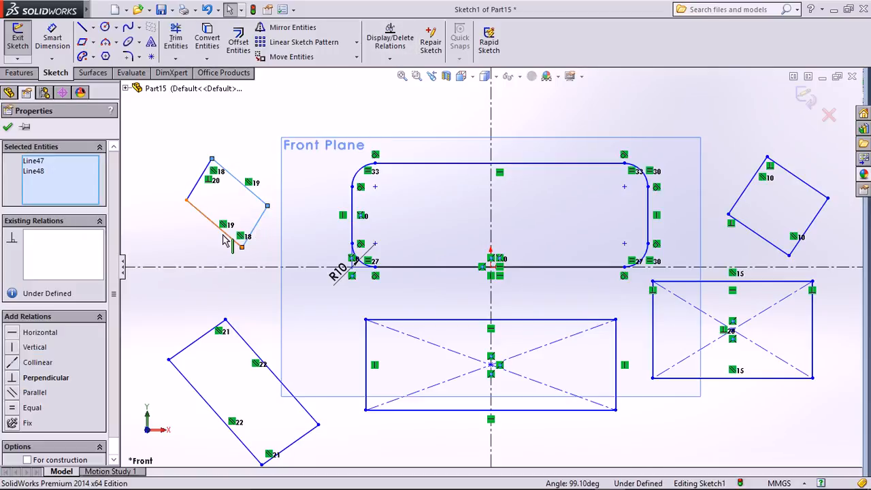
left_click_drag(189, 132, 234, 195)
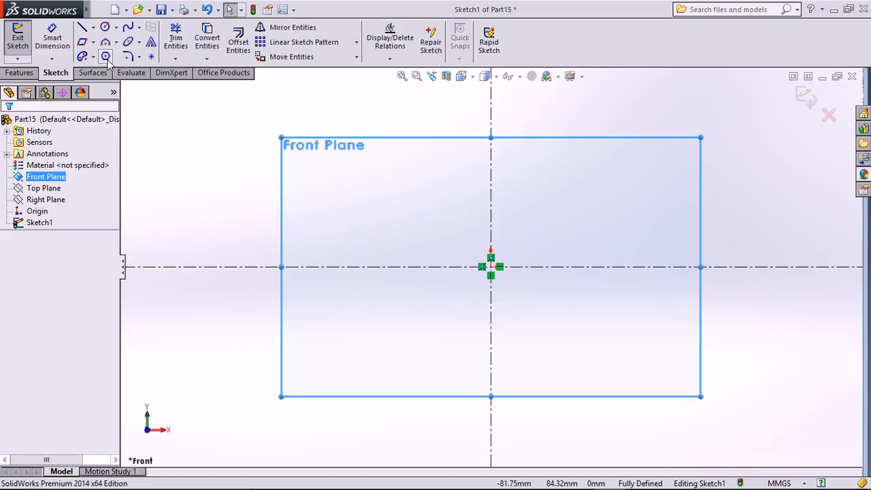
left_click(170, 183)
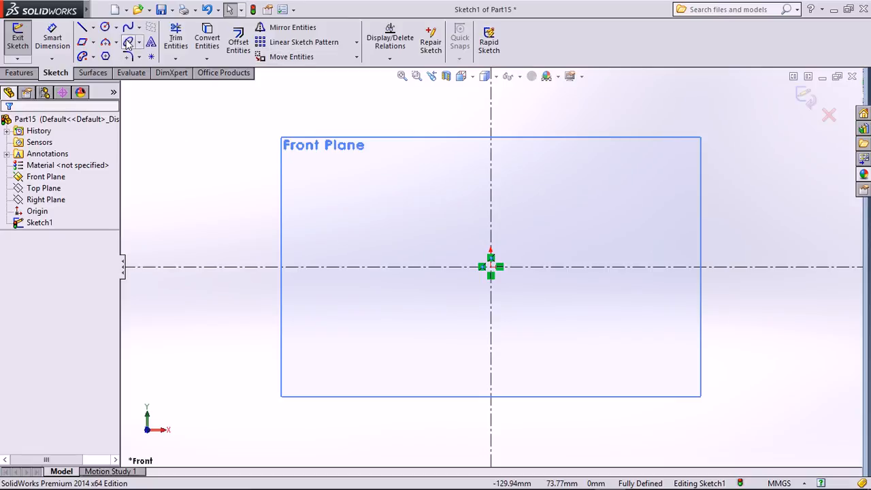
Draw a circle of radius about 48 at the origin with an inscribed center rectangle.
left_click(105, 26)
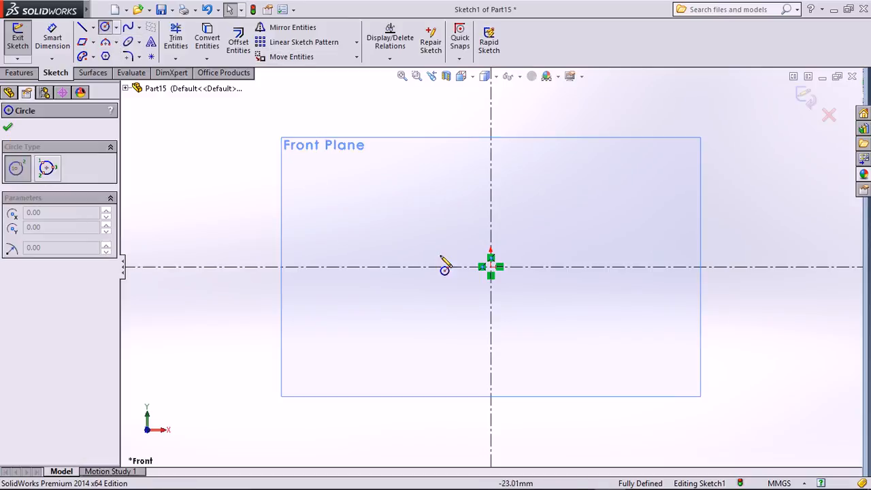
left_click(491, 267)
left_click(579, 196)
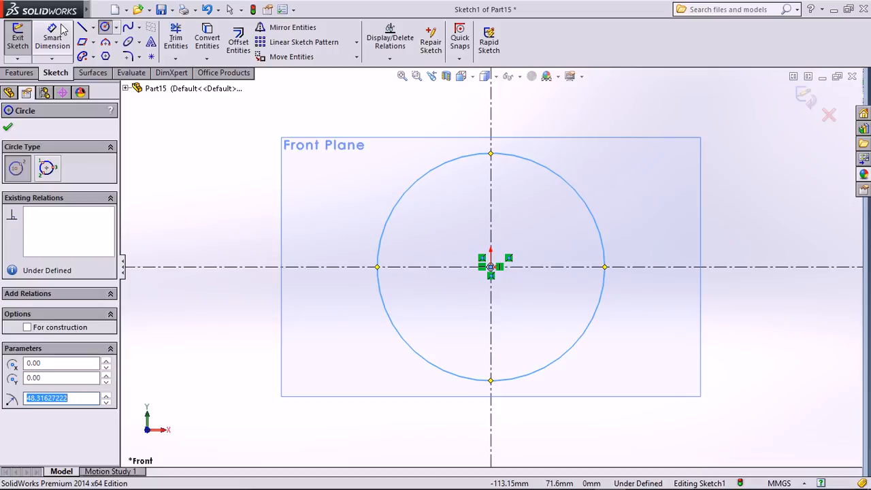
left_click(93, 41)
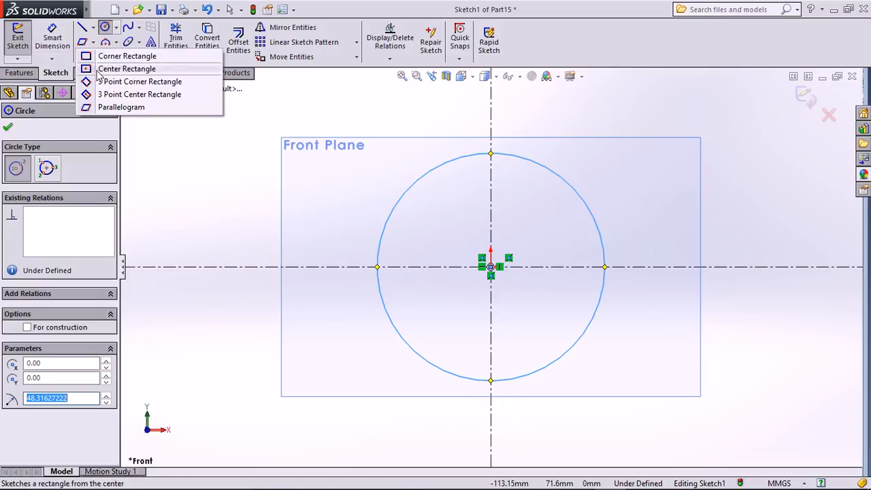
left_click(123, 68)
left_click(490, 266)
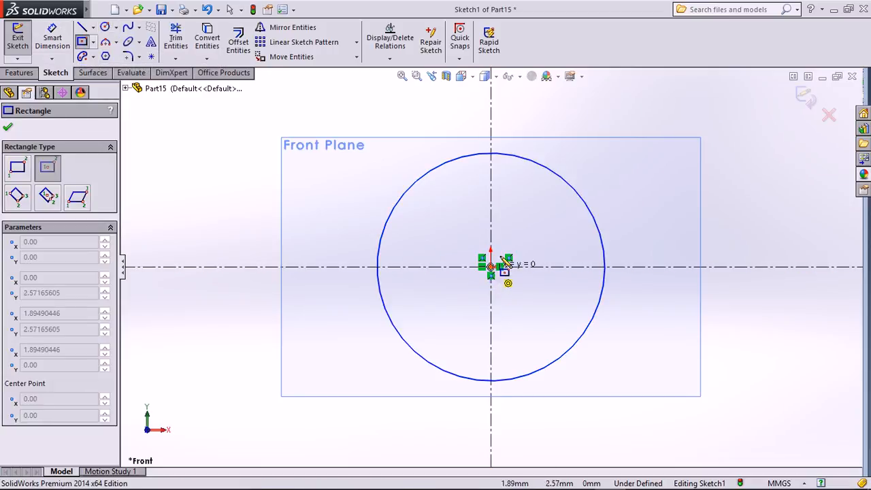
left_click(568, 185)
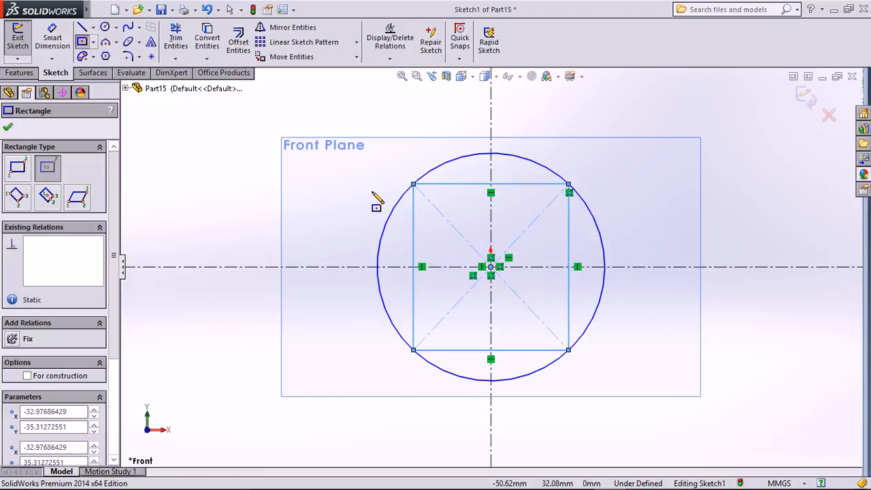
key("Escape")
Trim away the right halves of the circle and square plus the diagonals.
left_click(176, 38)
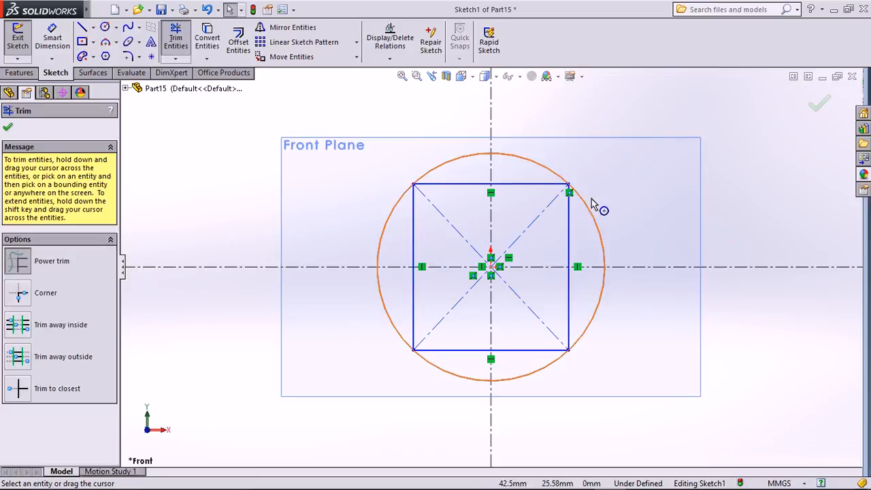
mouse_move(549, 156)
left_mouse_down()
mouse_move(535, 208)
mouse_move(588, 219)
mouse_move(622, 307)
mouse_move(568, 315)
mouse_move(548, 379)
left_mouse_up()
left_click_drag(462, 203, 460, 333)
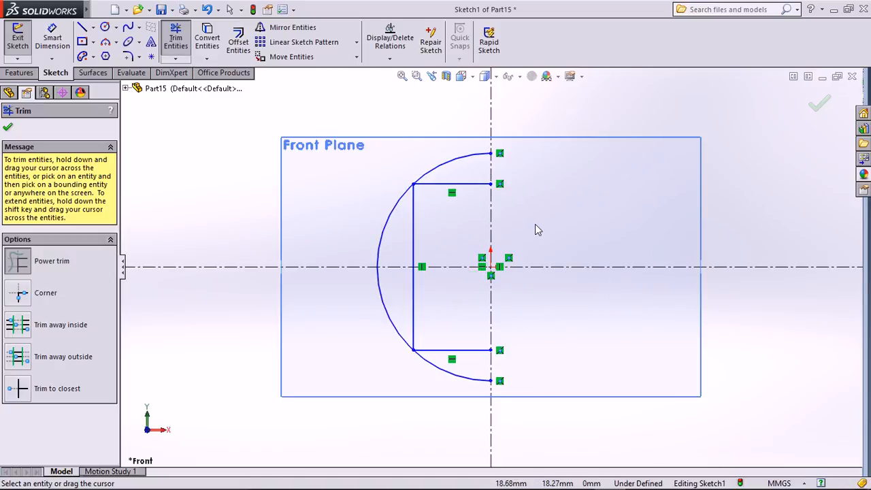
left_click(819, 102)
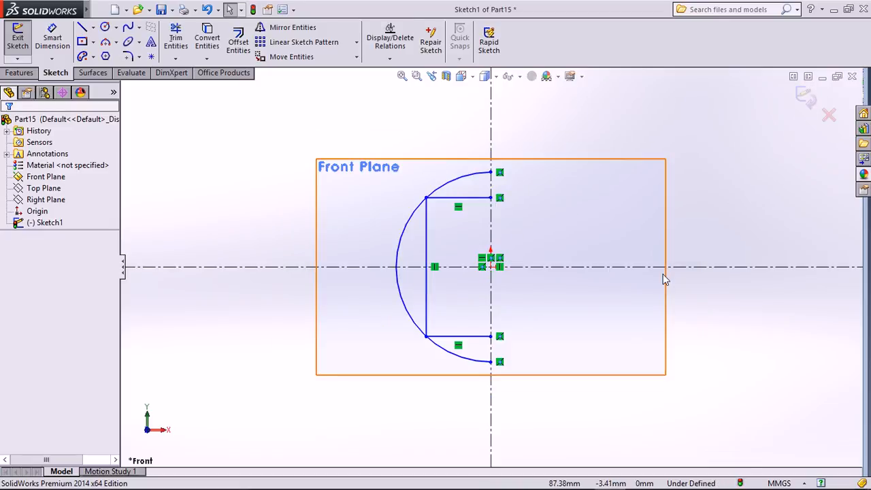
left_click(289, 27)
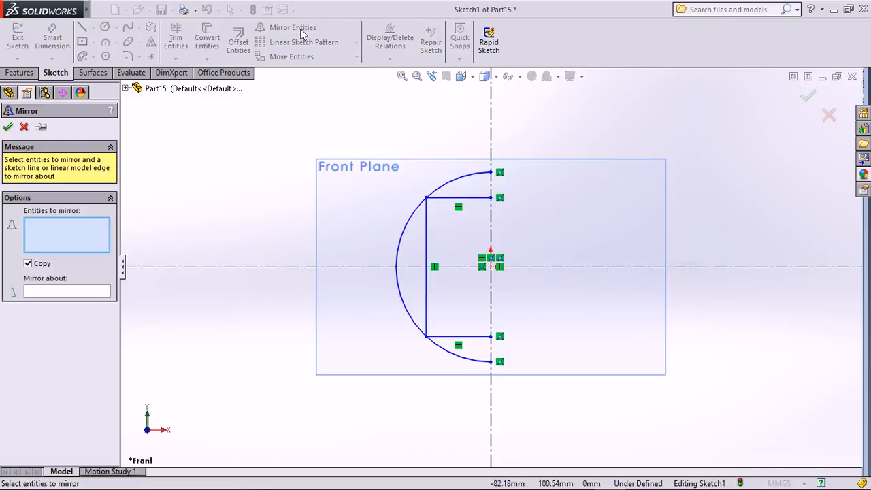
Mirror the left arc and top, left and bottom lines about the vertical centerline.
left_click(458, 182)
left_click(461, 198)
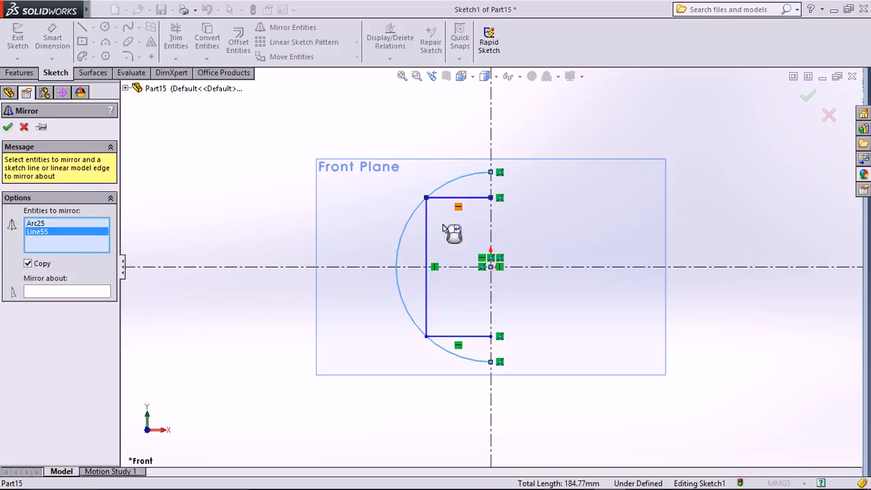
left_click(426, 245)
left_click(470, 337)
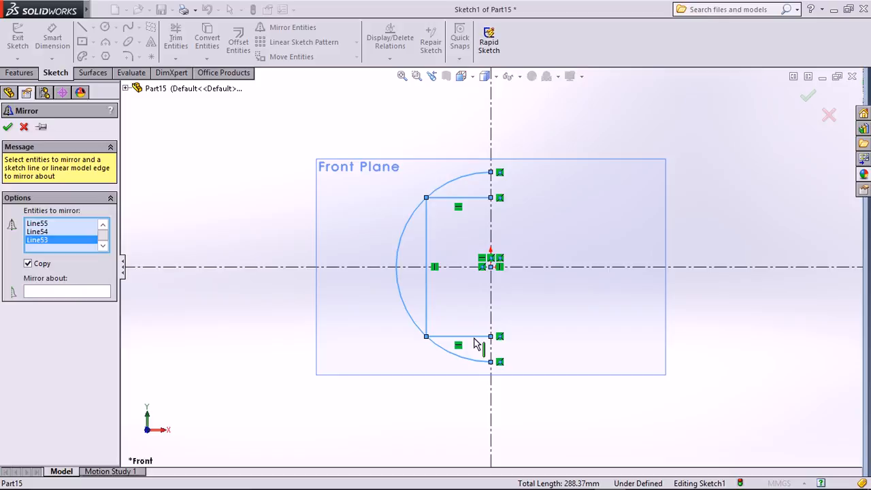
left_click(78, 297)
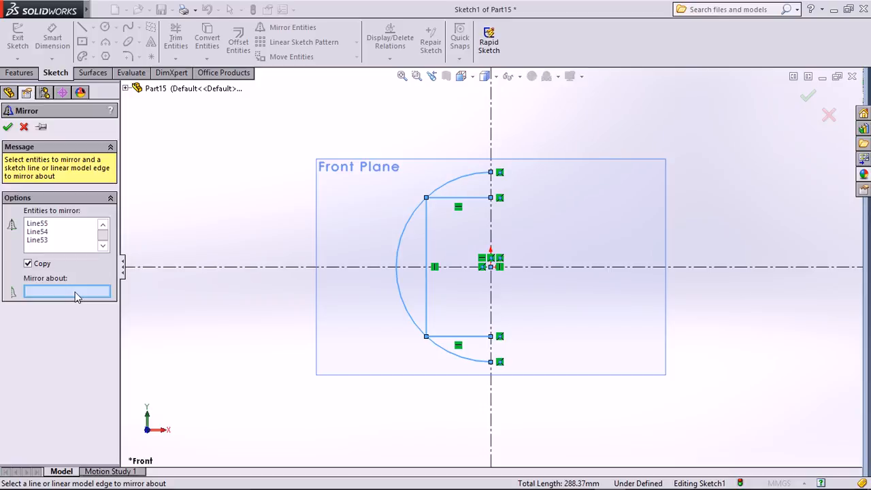
left_click(491, 117)
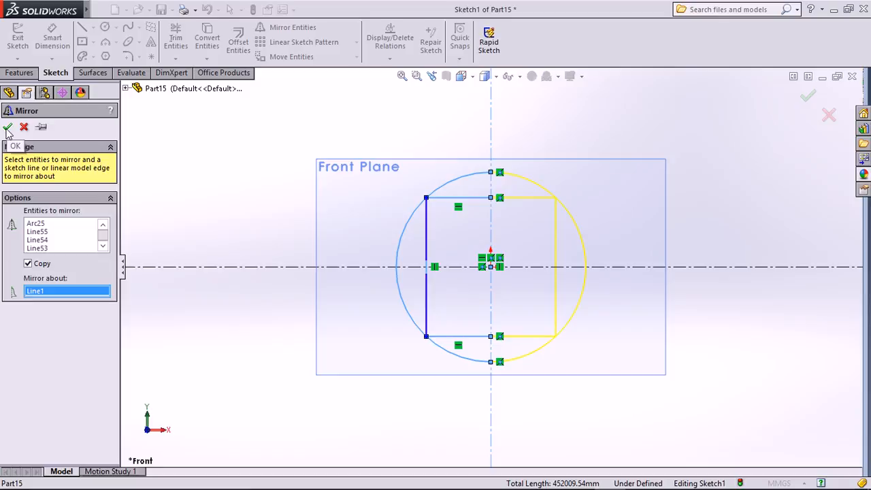
left_click(8, 128)
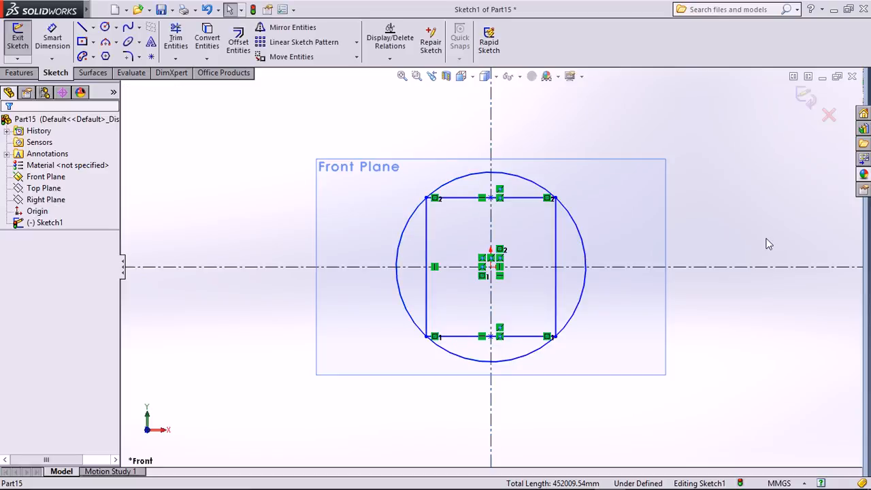
Move the square's four lines upward from its right-edge midpoint so it overlaps the circle's top.
left_click(597, 200)
left_click(286, 340)
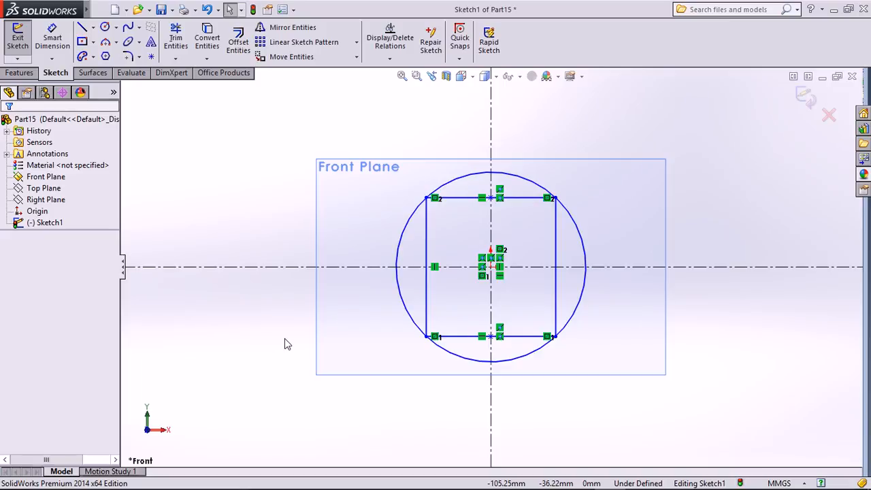
left_click(291, 59)
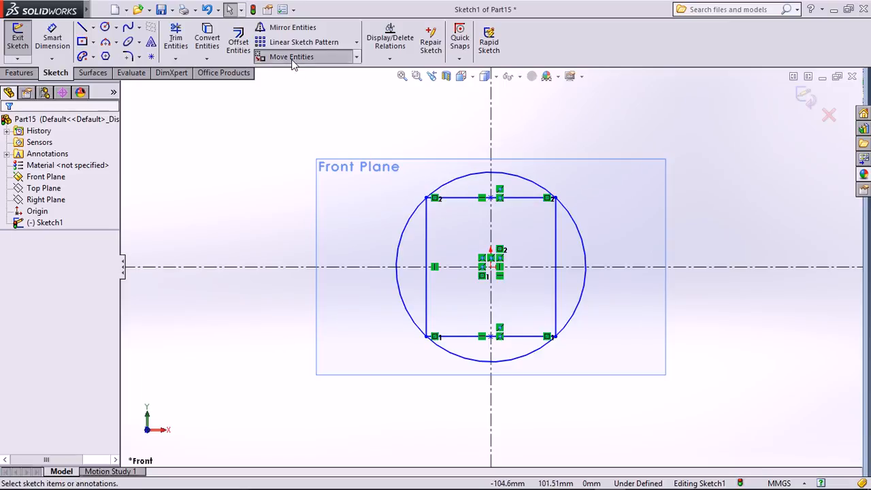
left_click(463, 199)
left_click(427, 232)
left_click(555, 235)
left_click(534, 335)
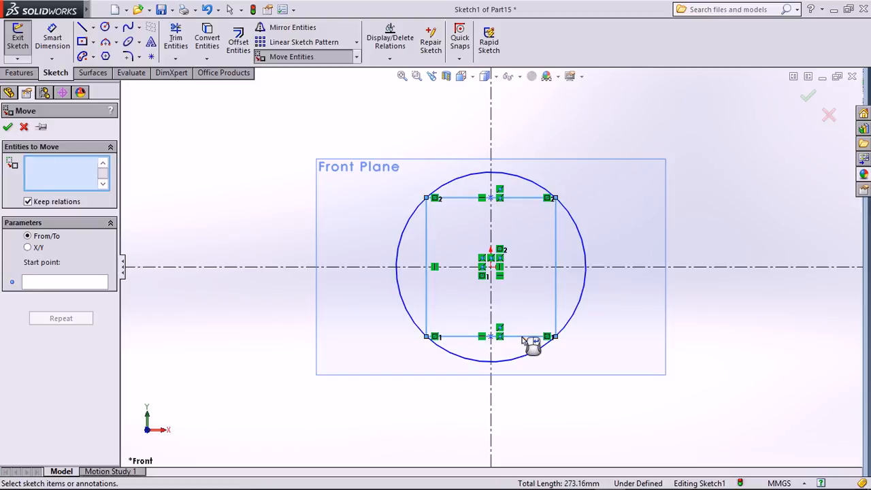
left_click(65, 283)
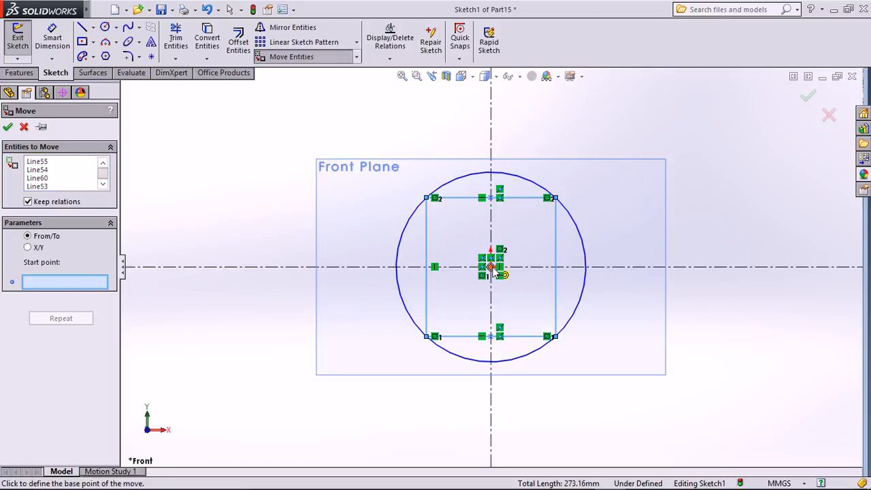
left_click(562, 267)
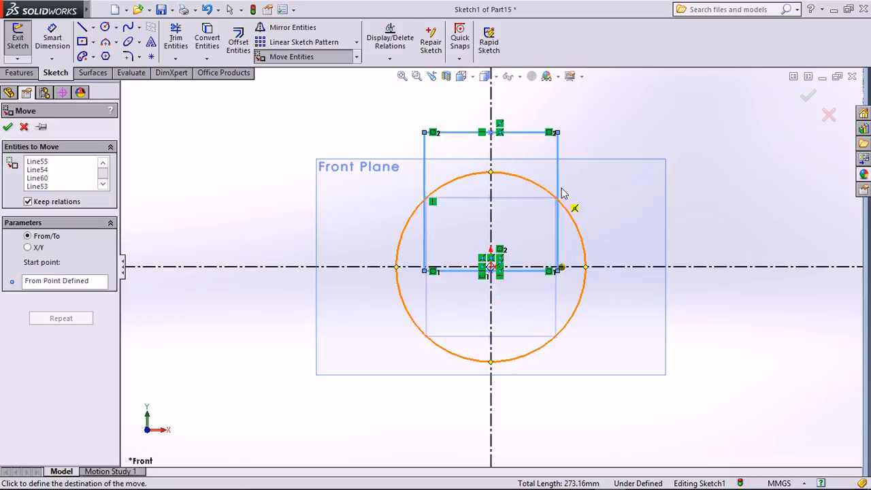
left_click(562, 143)
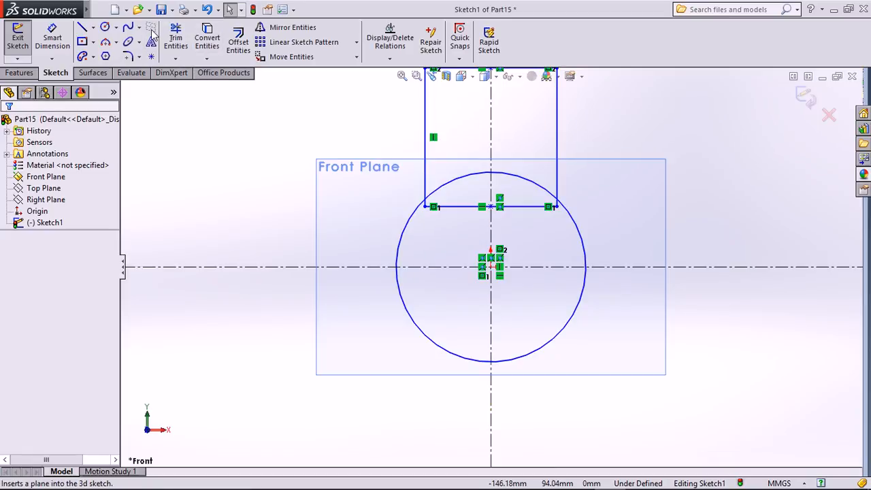
Draw a polygon left of the circle at upper left and set its sides to 9.
left_click(106, 57)
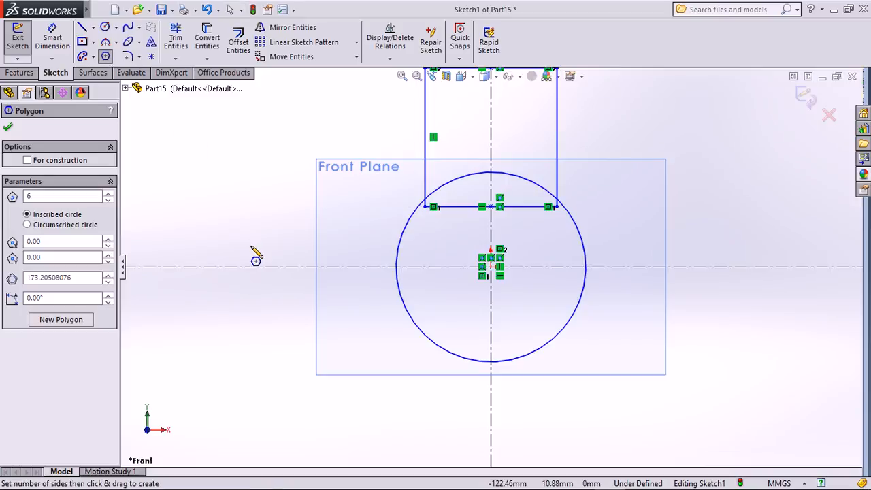
left_click_drag(218, 186, 246, 228)
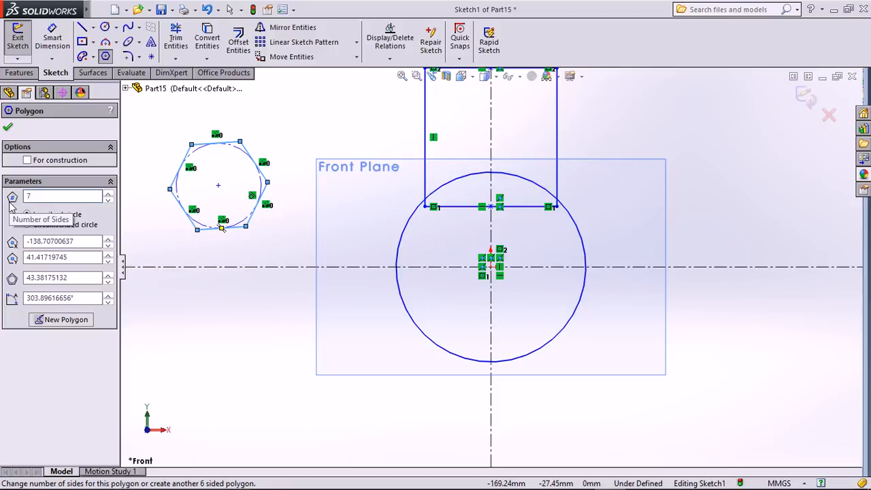
key("BackSpace")
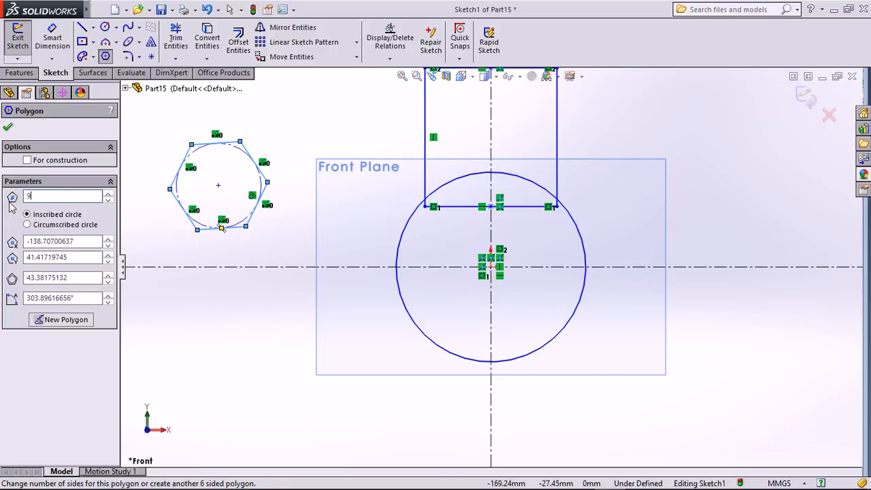
type("9")
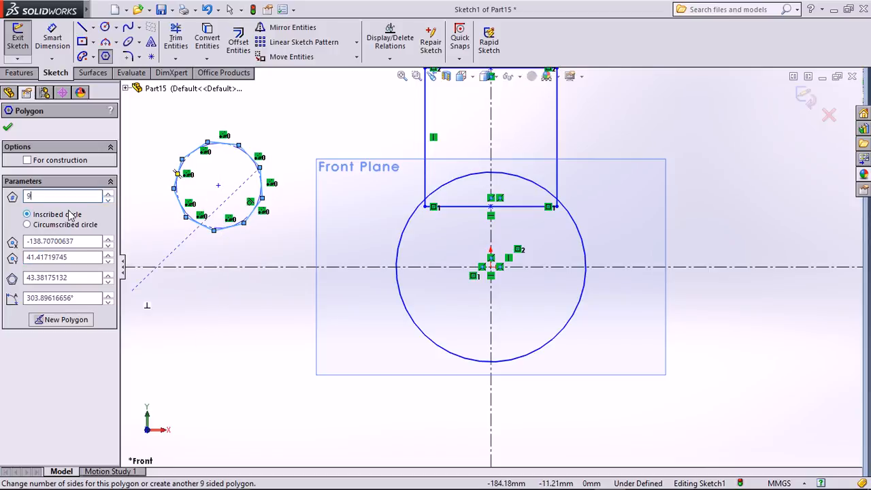
Draw a second polygon below it, changing its side count to 8.
left_click(223, 359)
left_click(267, 317)
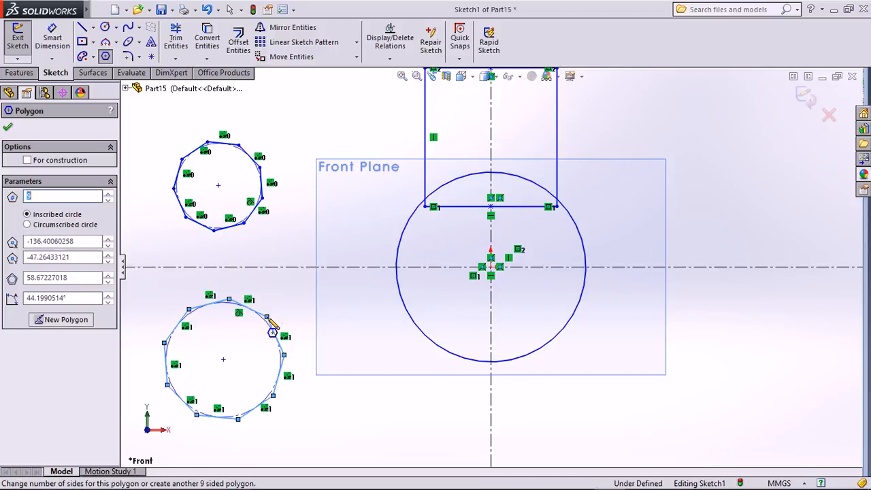
left_click(108, 193)
left_click(108, 193)
left_click(108, 194)
left_click(108, 193)
left_click(108, 193)
left_click(109, 193)
left_click(108, 193)
left_click(108, 194)
left_click(108, 193)
left_click(109, 193)
left_click(108, 194)
left_click(108, 193)
left_click(108, 194)
left_click(108, 194)
left_click(108, 193)
left_click(108, 193)
left_click(108, 194)
left_click(109, 193)
left_click(108, 193)
left_click(108, 193)
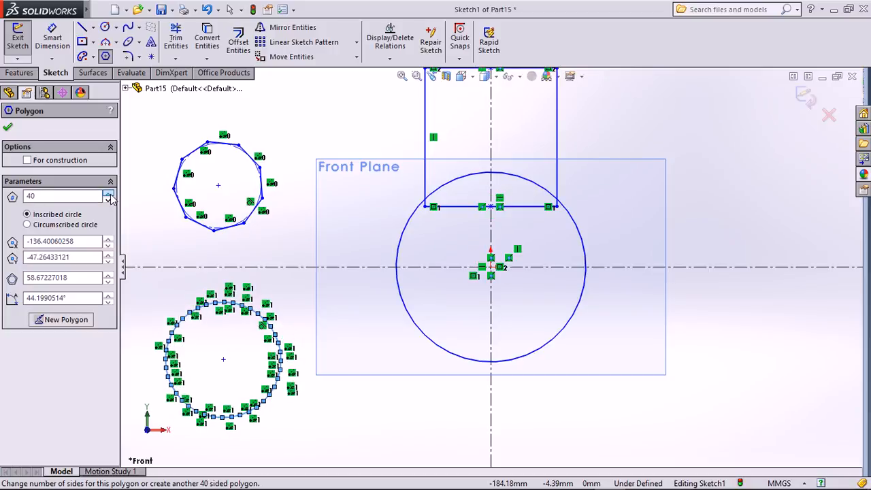
left_click_drag(74, 198, 3, 199)
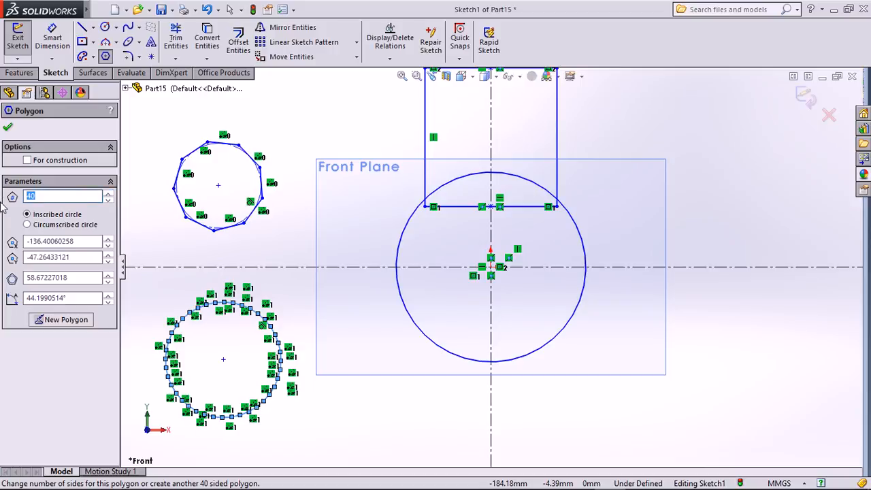
type("8")
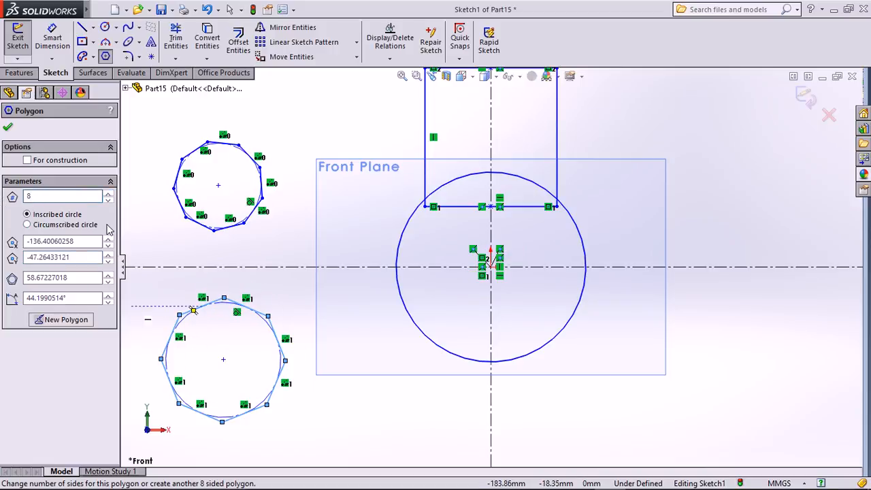
key("Return")
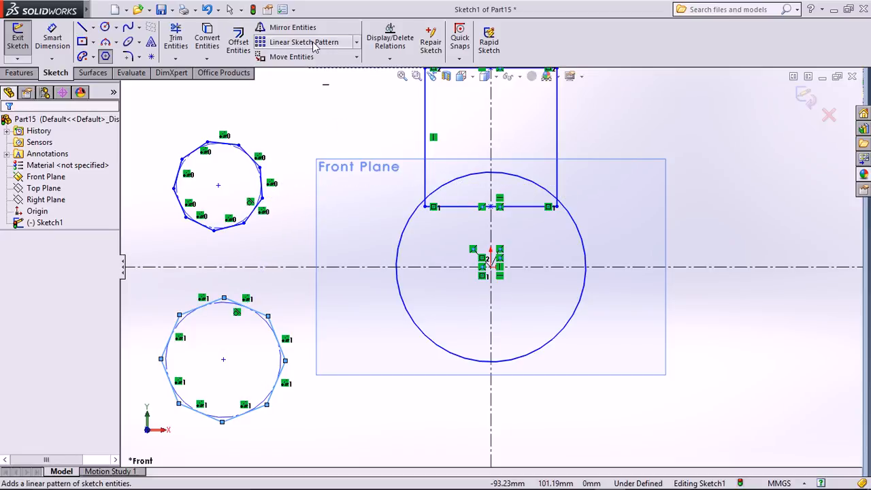
Draw a Center Rectangle from the origin to an upper-right corner.
left_click(356, 43)
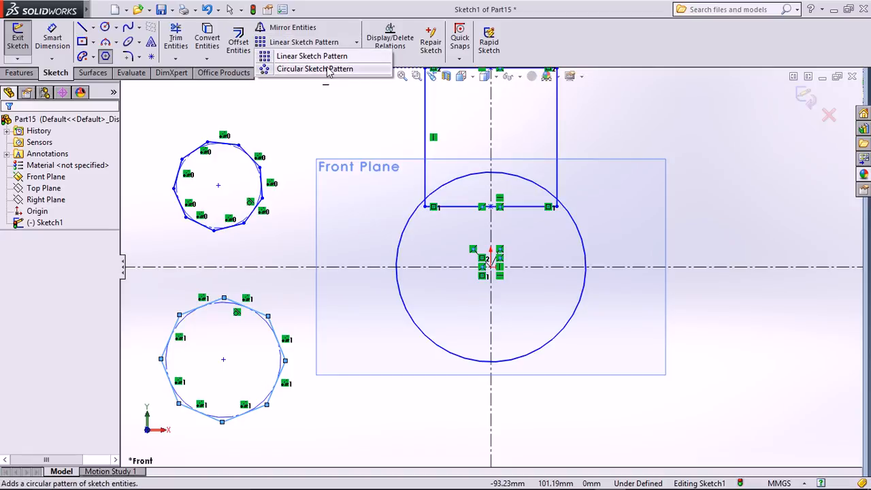
left_click(298, 129)
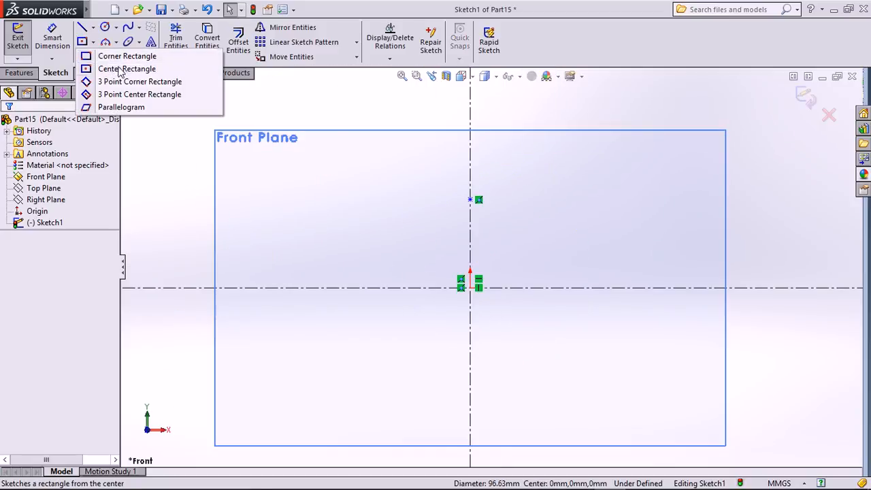
left_click(120, 68)
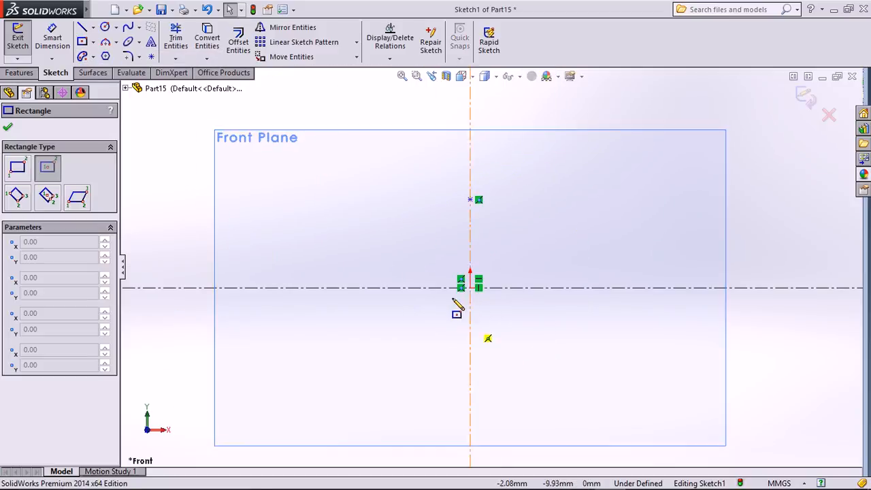
left_click(470, 288)
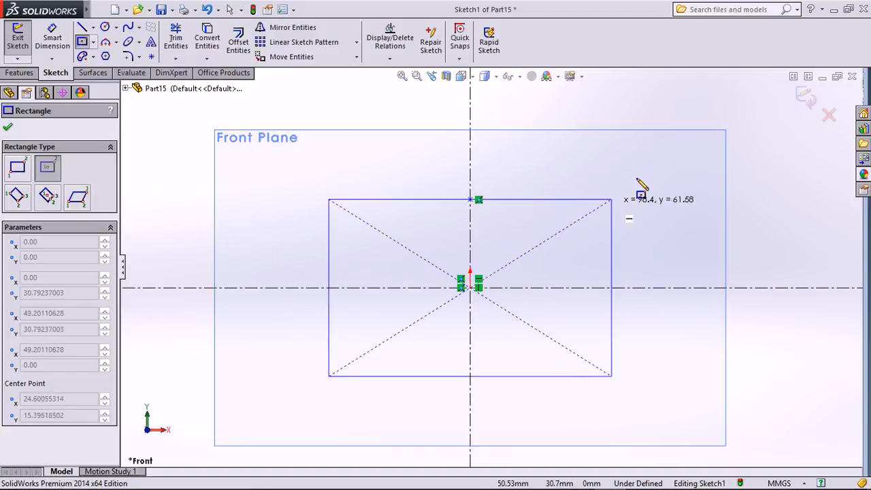
left_click(679, 166)
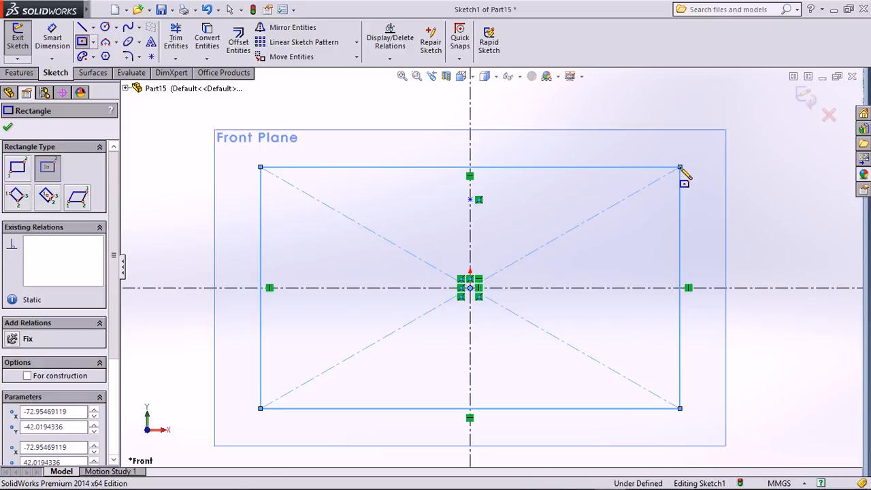
key("Escape")
Delete both of the rectangle's construction diagonals.
left_click(561, 242)
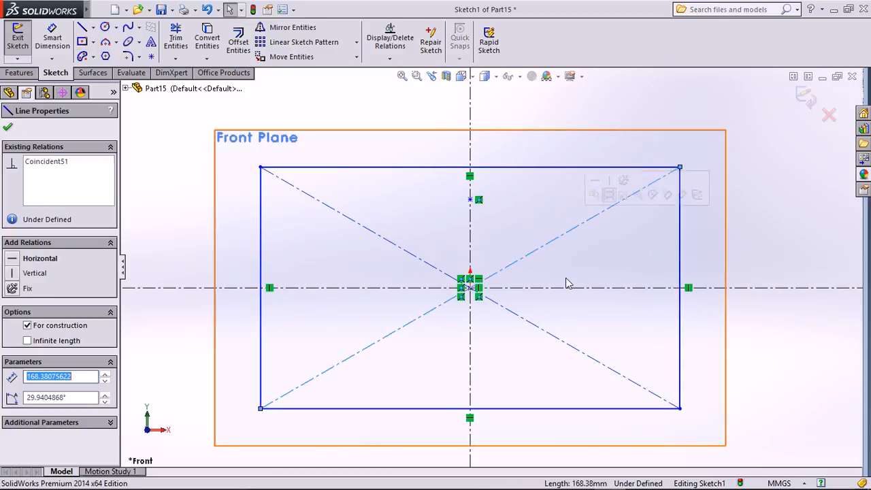
key("Delete")
left_click(563, 345)
key("Delete")
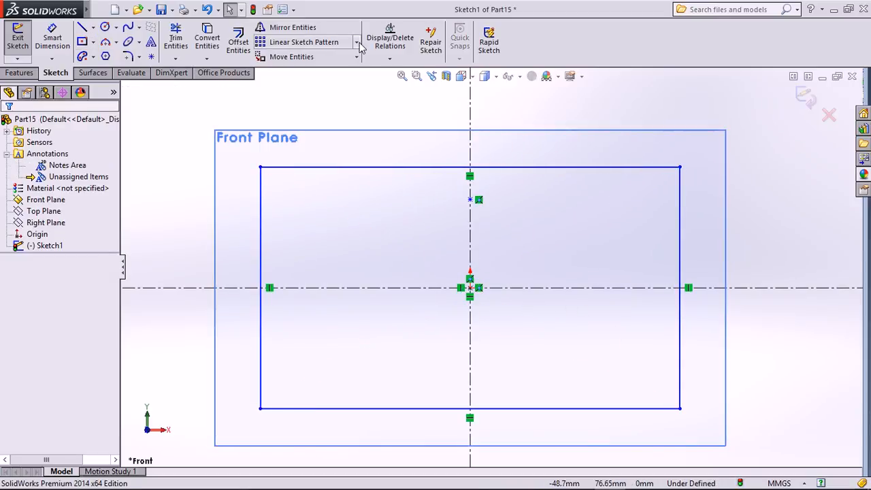
left_click(357, 43)
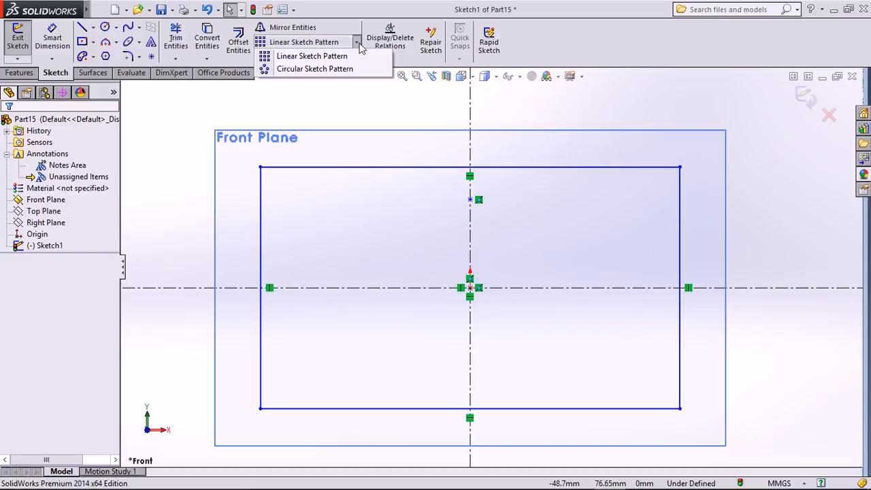
Draw a small circle inside the rectangle's upper-left corner.
left_click(153, 128)
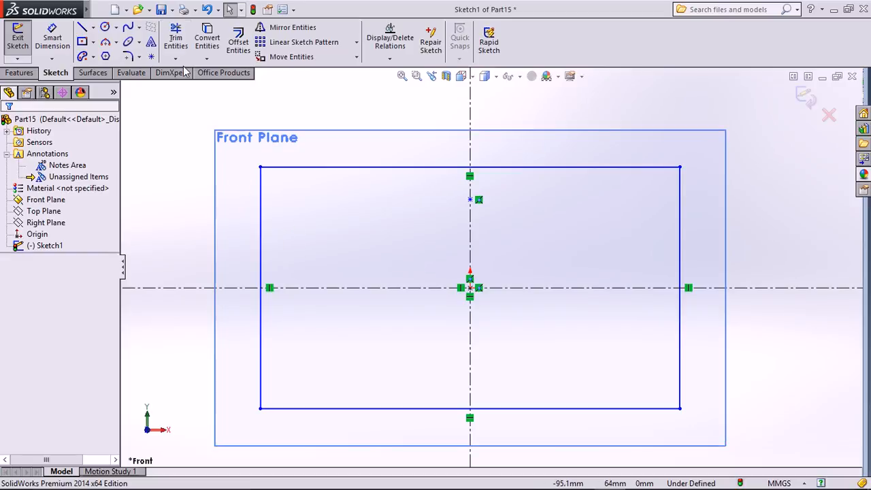
left_click(324, 43)
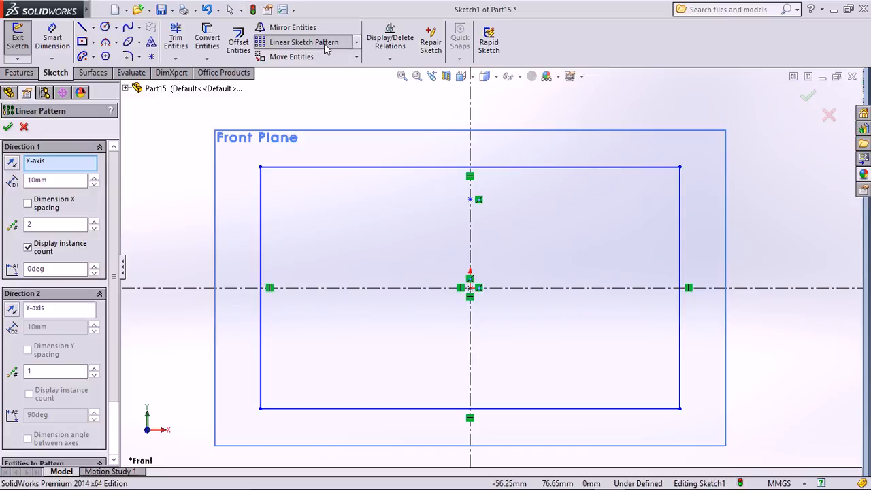
left_click(26, 127)
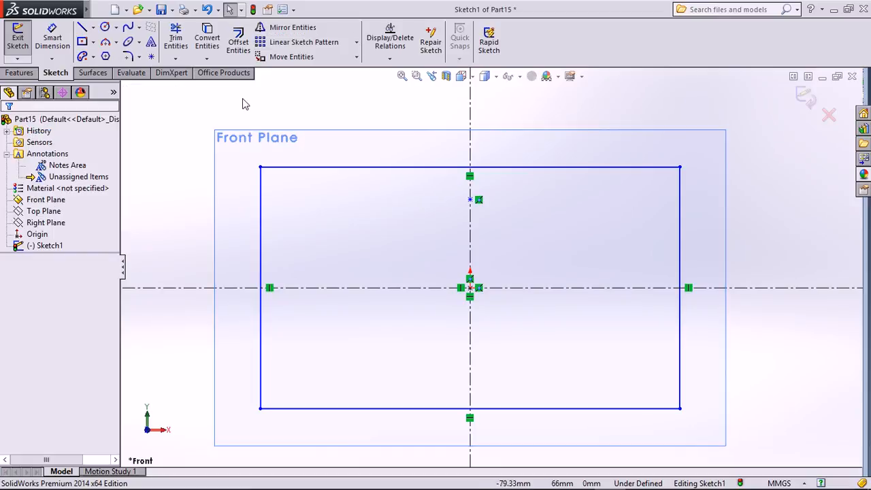
left_click(106, 27)
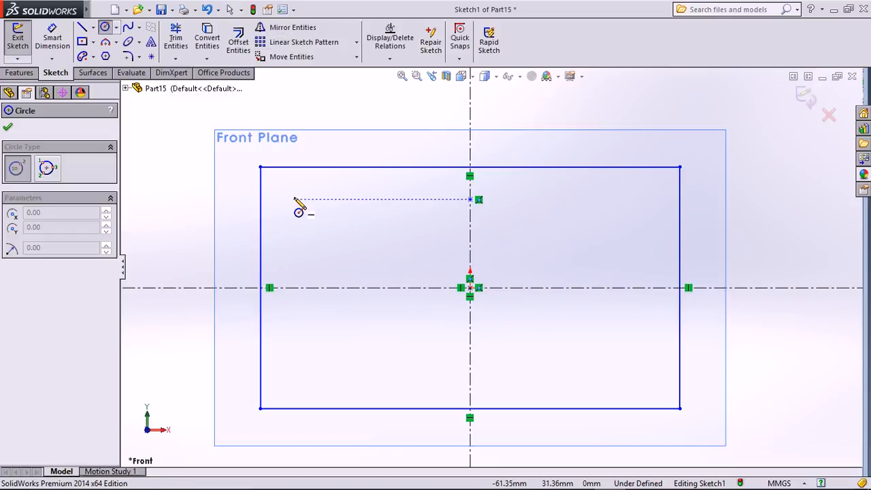
left_click(290, 193)
left_click(301, 205)
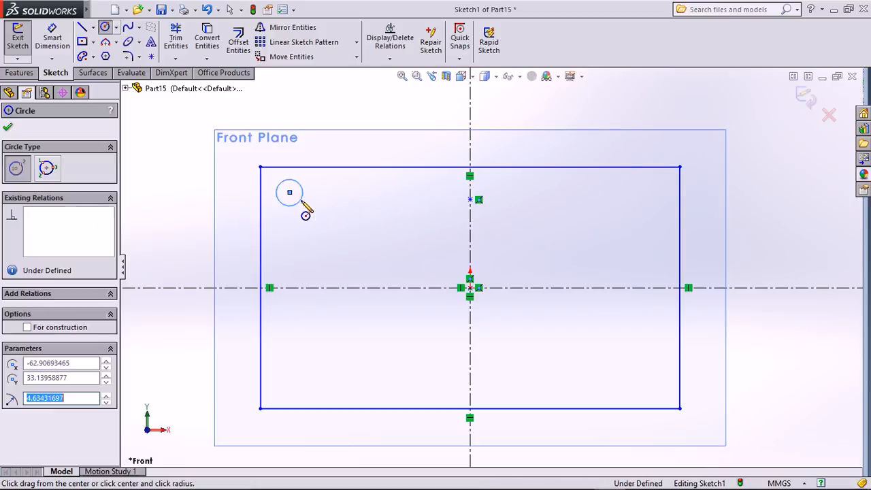
Start a linear pattern of the circle with 20mm spacing and 7 copies in Direction 1.
left_click(299, 41)
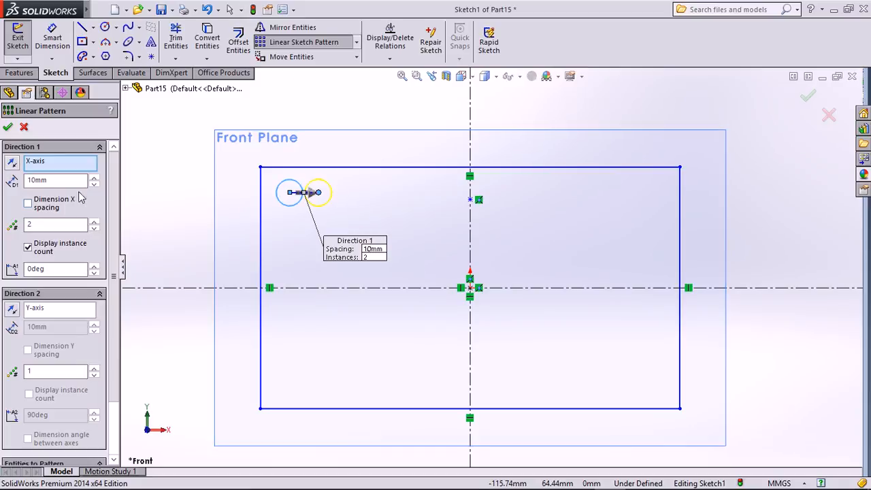
left_click(94, 178)
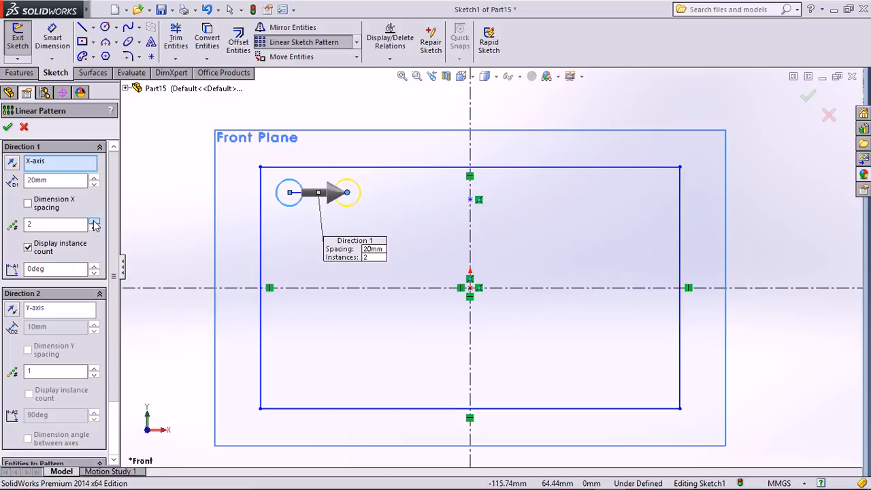
left_click(93, 221)
left_click(94, 222)
left_click(94, 222)
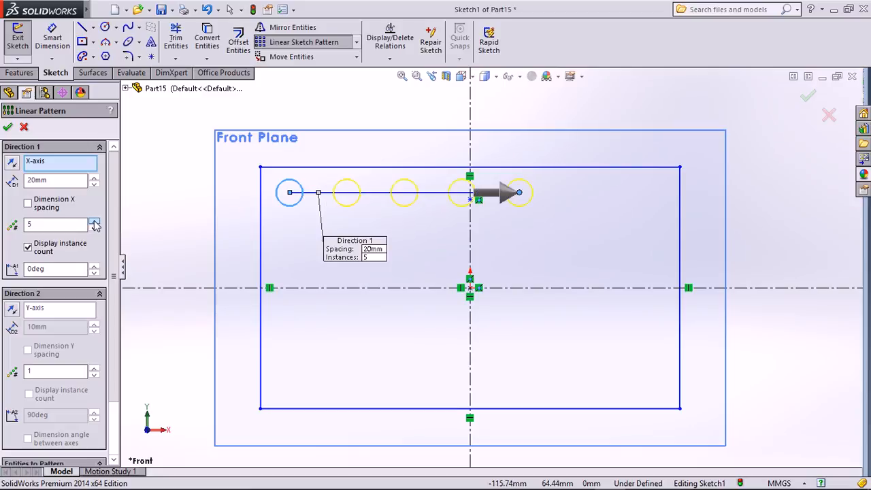
left_click(94, 222)
left_click(94, 222)
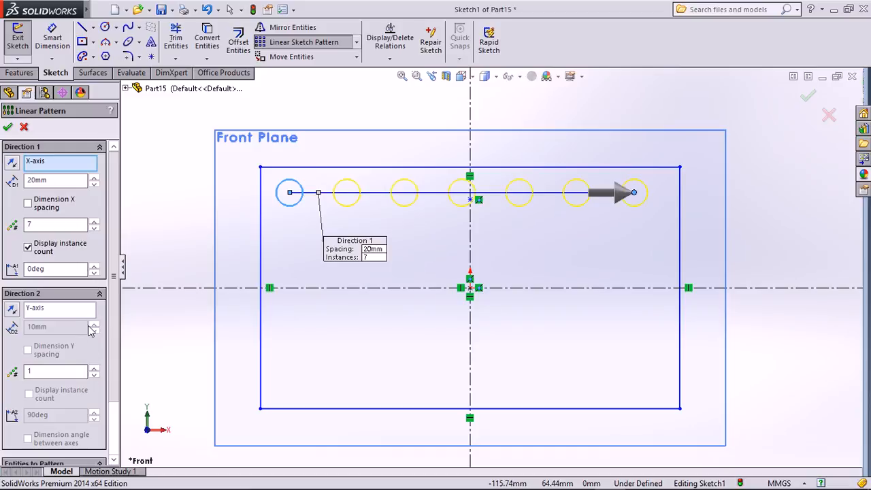
Reverse Direction 2, set it to 20mm spacing with 4 rows, and accept the pattern.
left_click(93, 368)
left_click(94, 368)
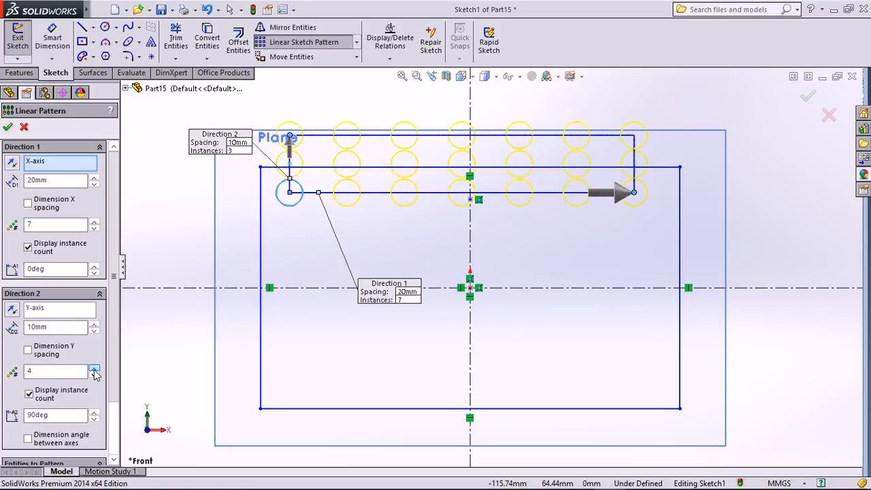
left_click(93, 368)
left_click(15, 310)
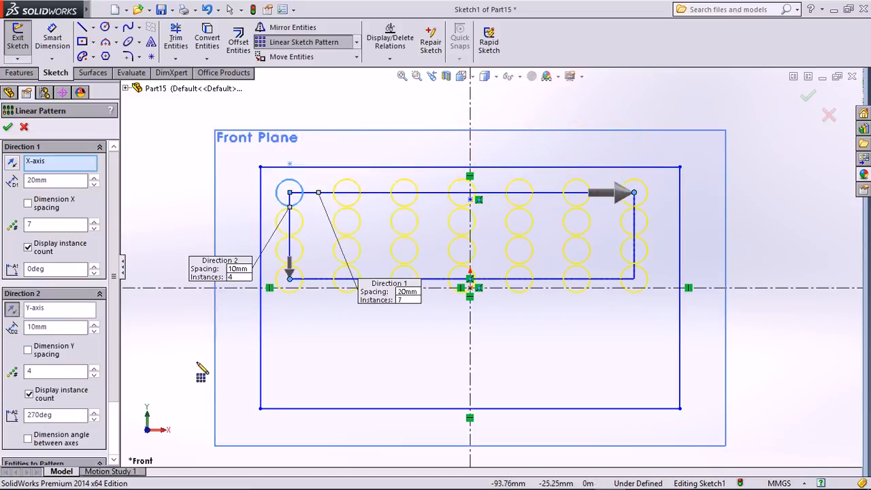
left_click(94, 375)
left_click(93, 368)
left_click(94, 368)
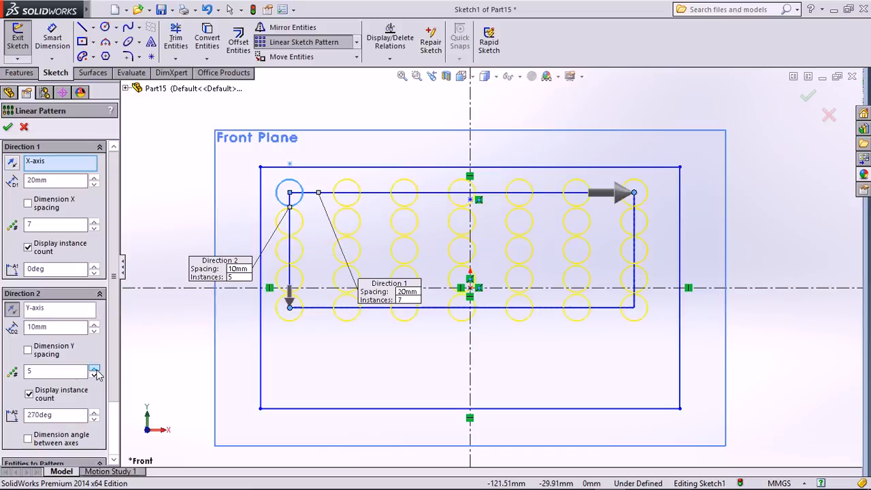
left_click(94, 368)
left_click(94, 368)
left_click(94, 368)
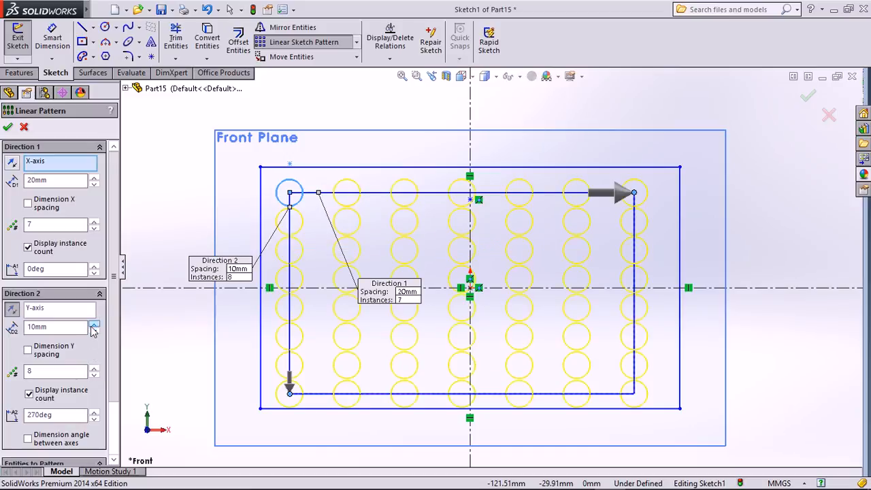
left_click(93, 325)
left_click(95, 369)
left_click(94, 369)
left_click(95, 369)
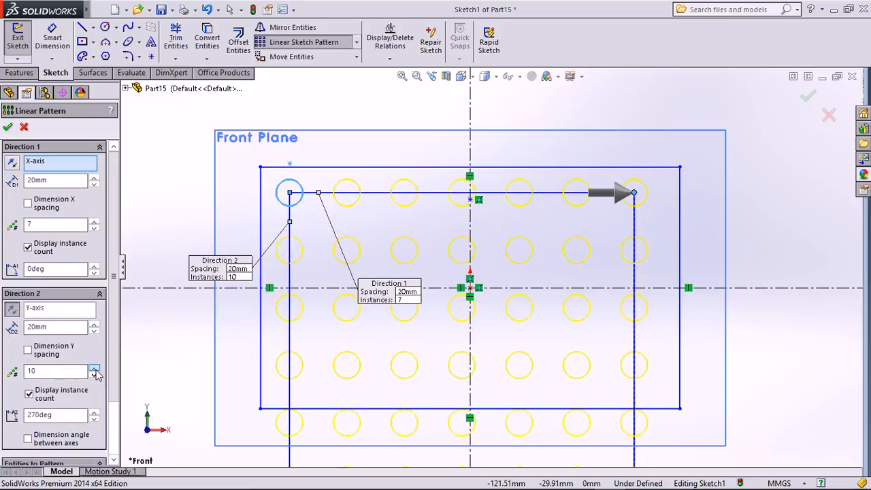
left_click(95, 369)
left_click(95, 369)
left_click(95, 374)
left_click(94, 374)
left_click(95, 375)
left_click(94, 375)
left_click(95, 374)
left_click(94, 375)
left_click(95, 375)
left_click(94, 375)
left_click(95, 375)
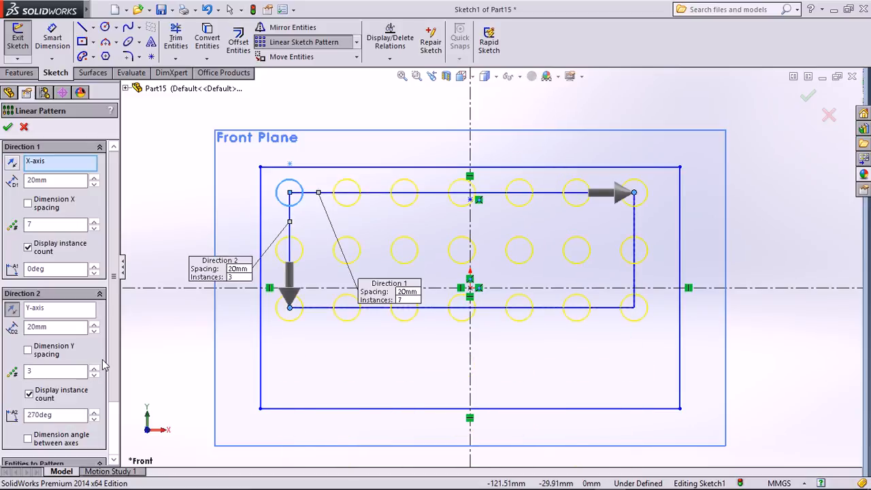
left_click(94, 368)
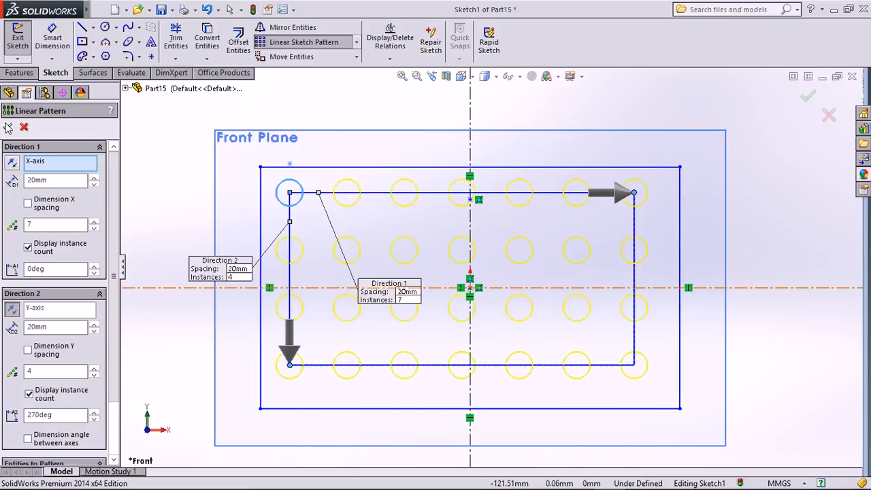
left_click(8, 127)
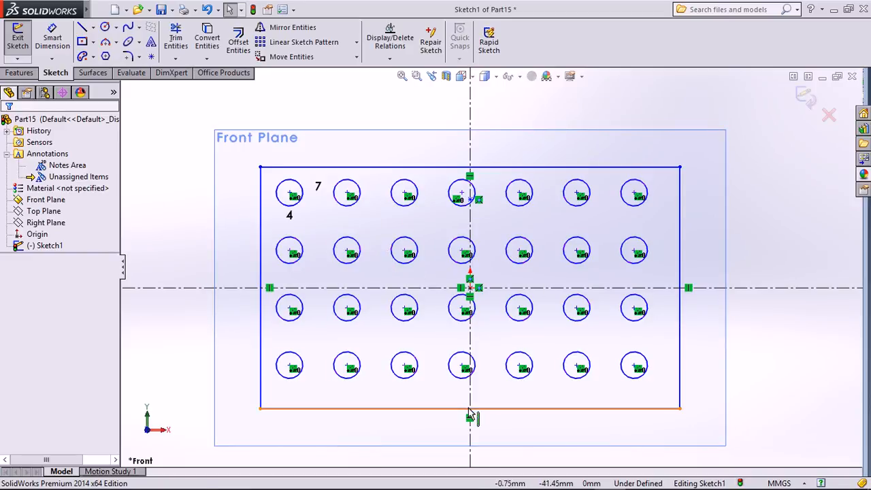
Close the linear pattern settings and clear the rectangle and circle grid from the sketch.
left_click(299, 42)
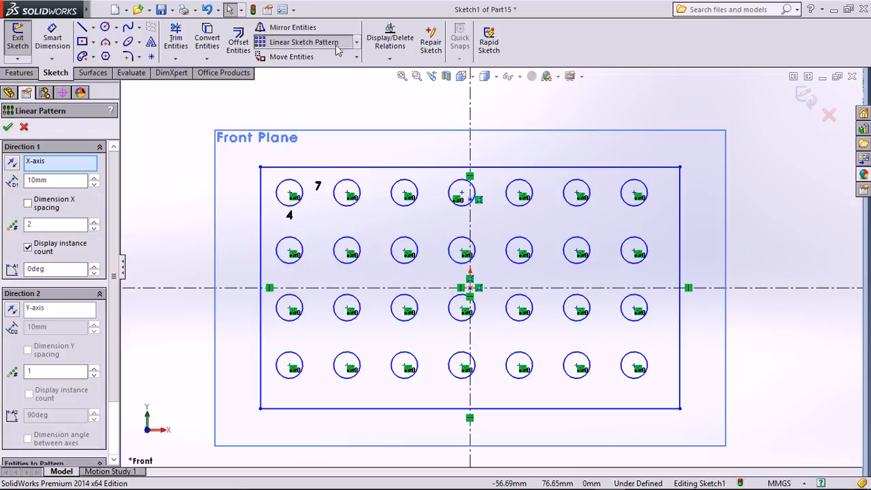
left_click(356, 42)
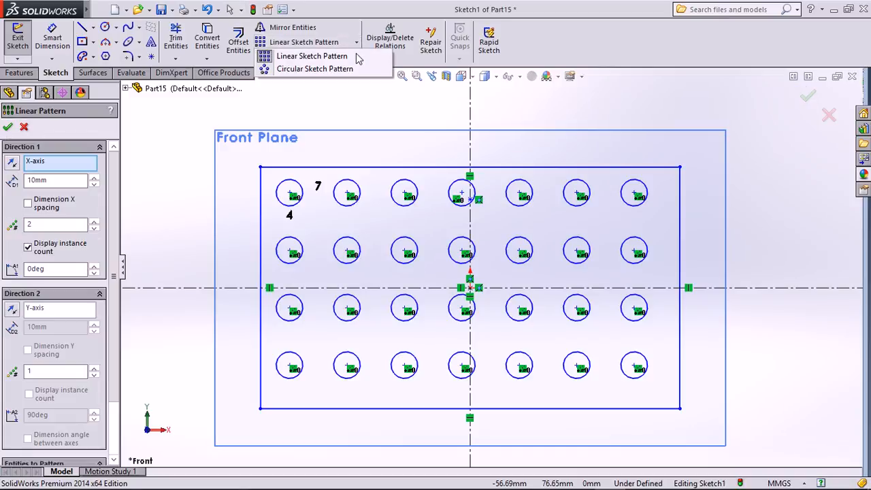
left_click(178, 171)
key("Escape")
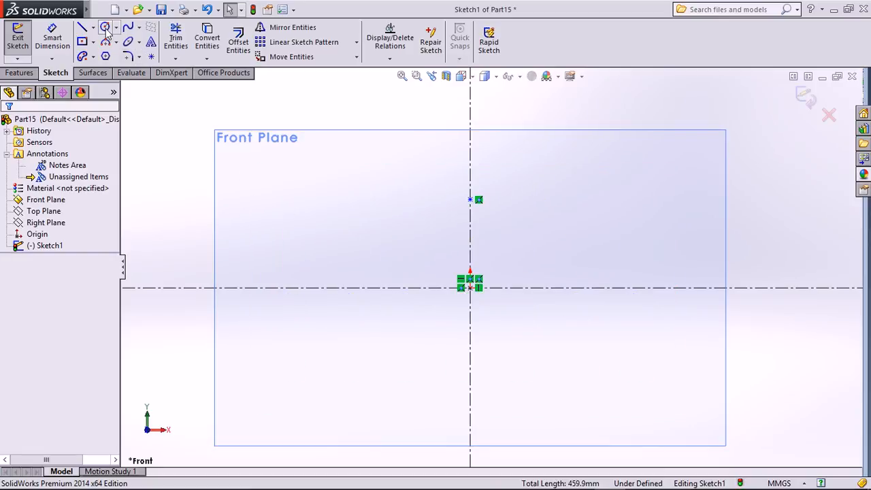
Draw a circle centred on the origin with radius about 67.56.
left_click(105, 27)
left_click(469, 287)
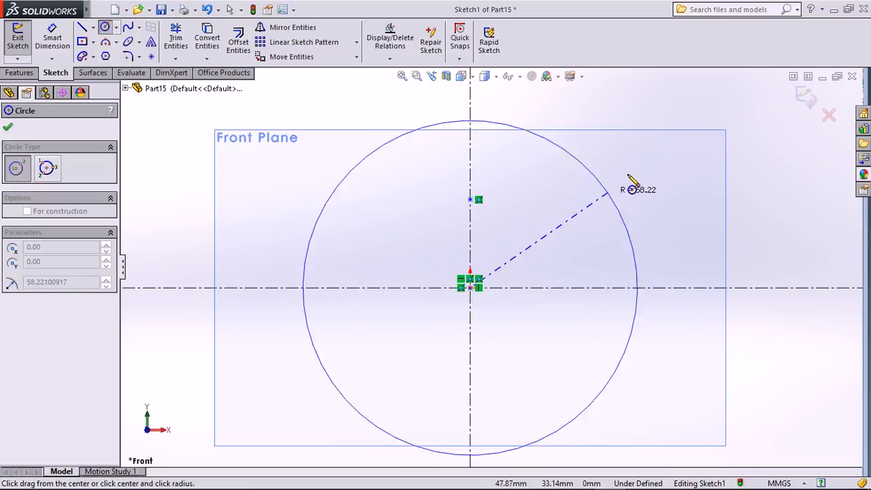
left_click(631, 189)
key("Escape")
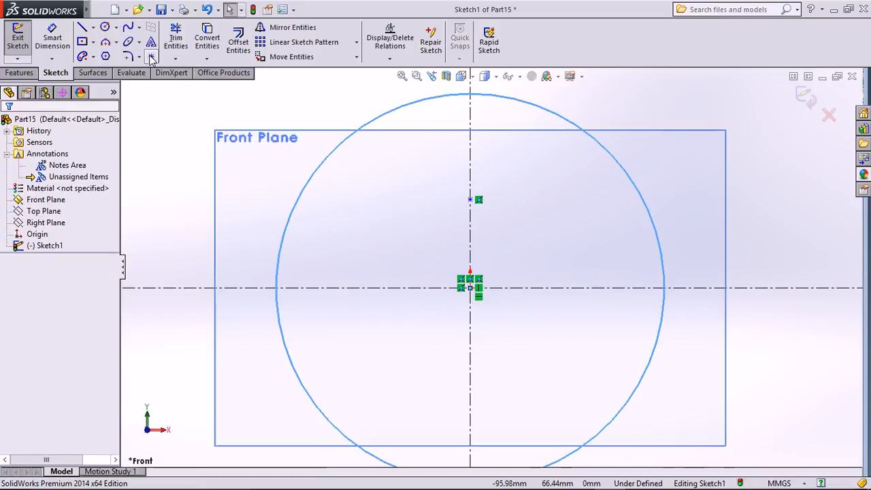
Draw a small centred square on the circle's upper-left rim and choose Circular Sketch Pattern.
left_click(81, 41)
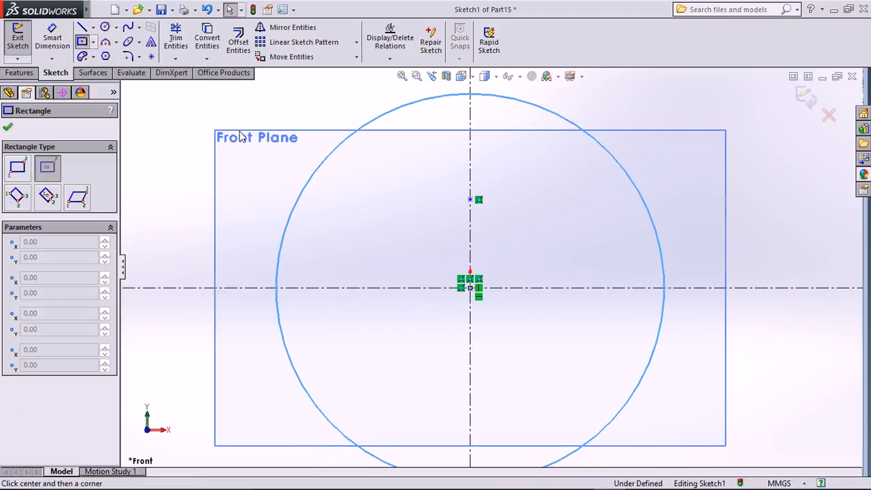
left_click(361, 155)
left_click(371, 164)
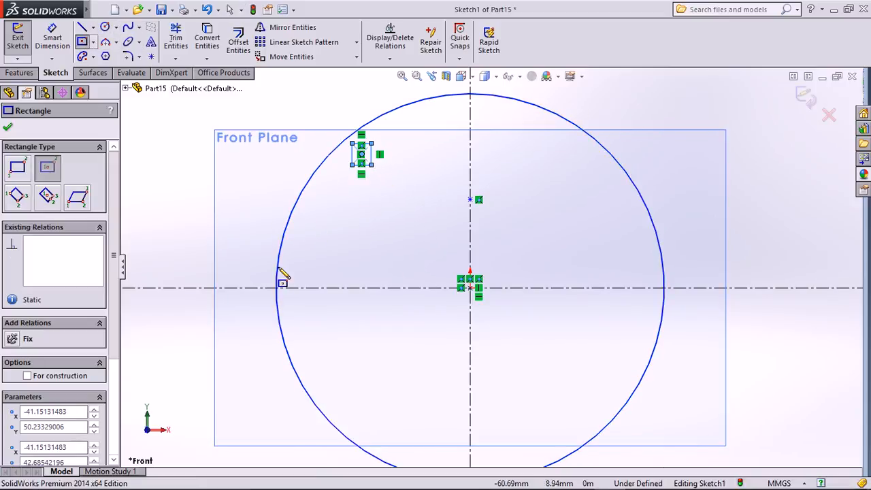
key("Escape")
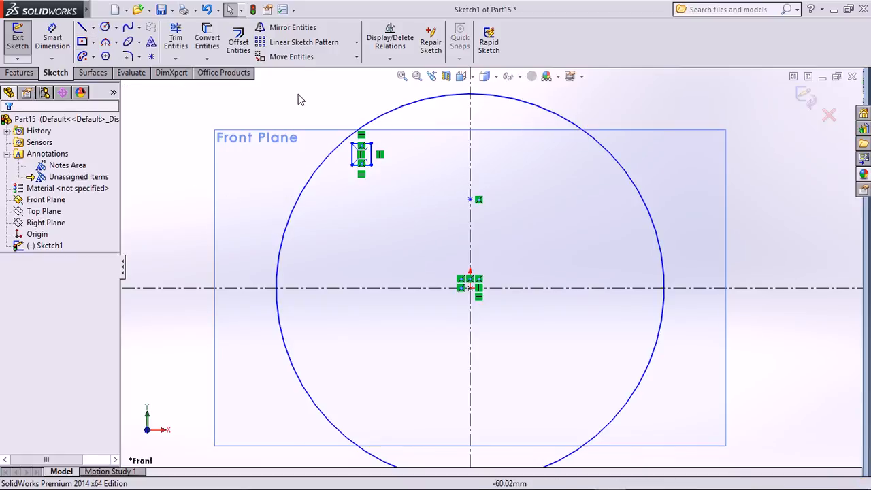
left_click(356, 42)
left_click(326, 68)
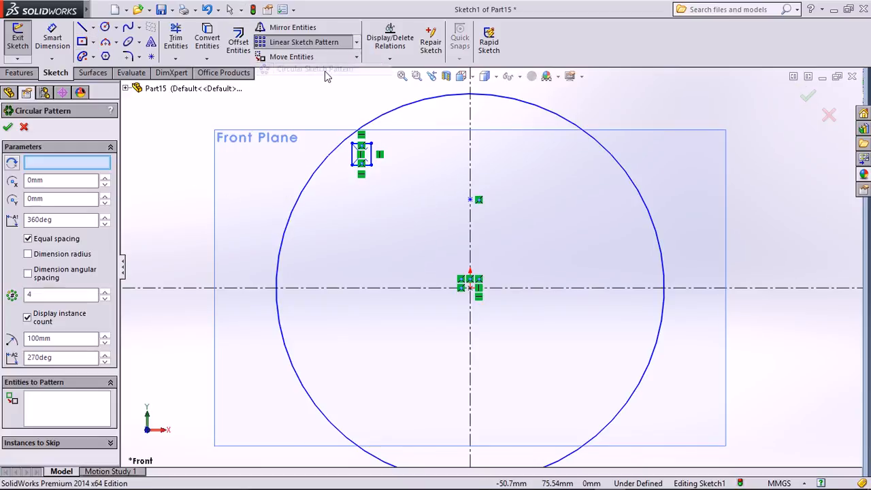
Select the small square's edges as pattern entities with Equal spacing.
left_click(48, 163)
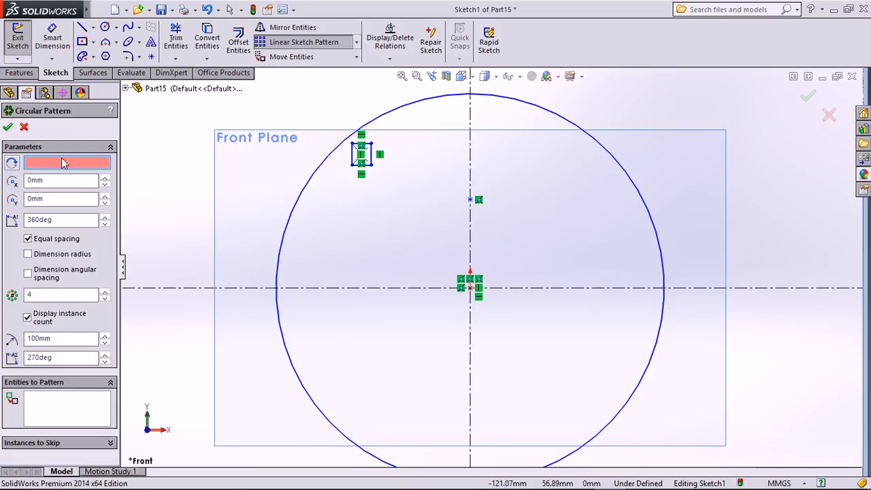
left_click(361, 151)
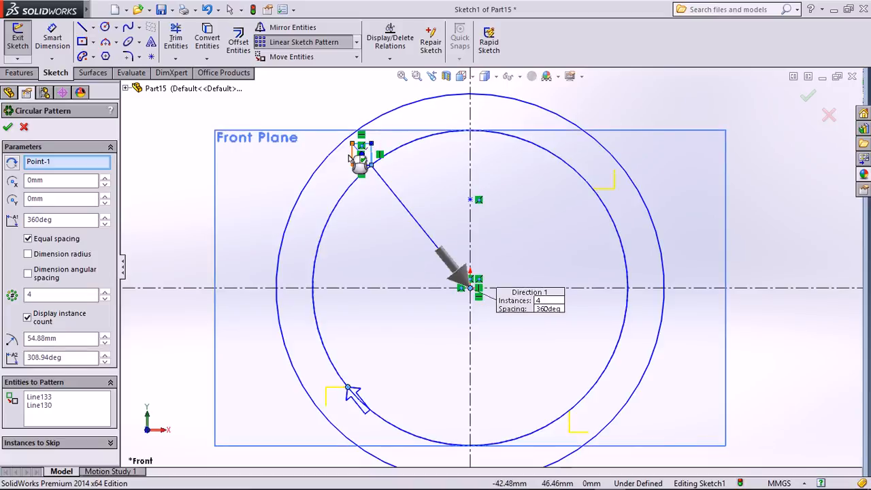
left_click(366, 164)
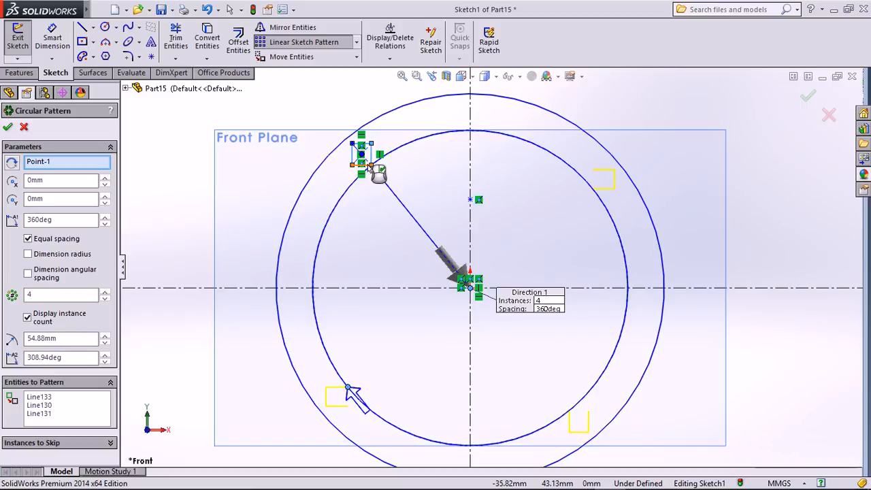
left_click(368, 165)
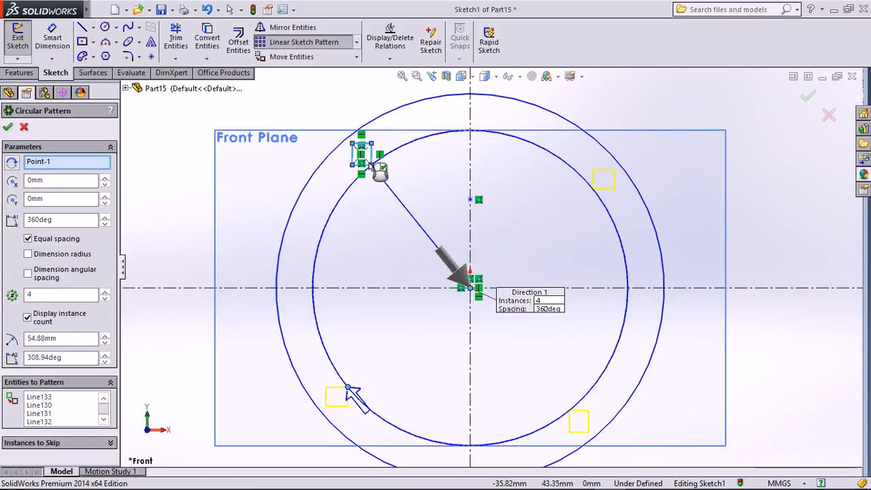
left_click(28, 239)
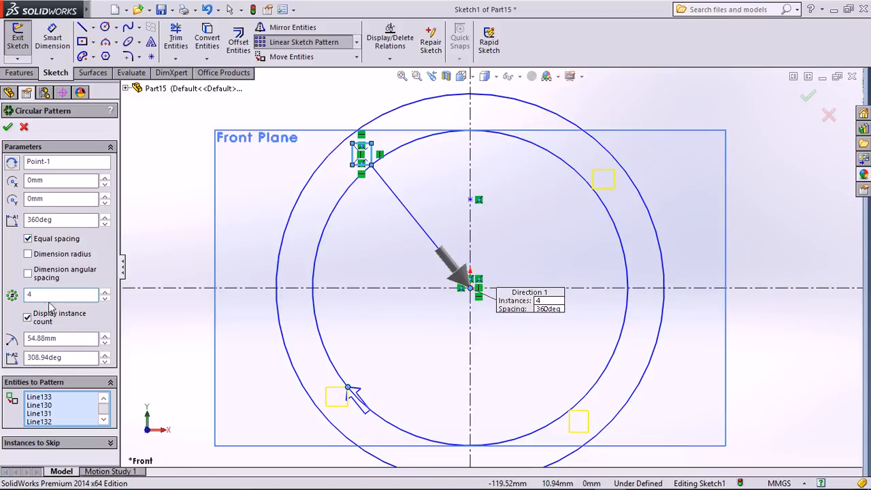
Raise the circular pattern to 15 instances and confirm it.
left_click(106, 292)
left_click(105, 292)
left_click(105, 292)
left_click(105, 292)
left_click(106, 293)
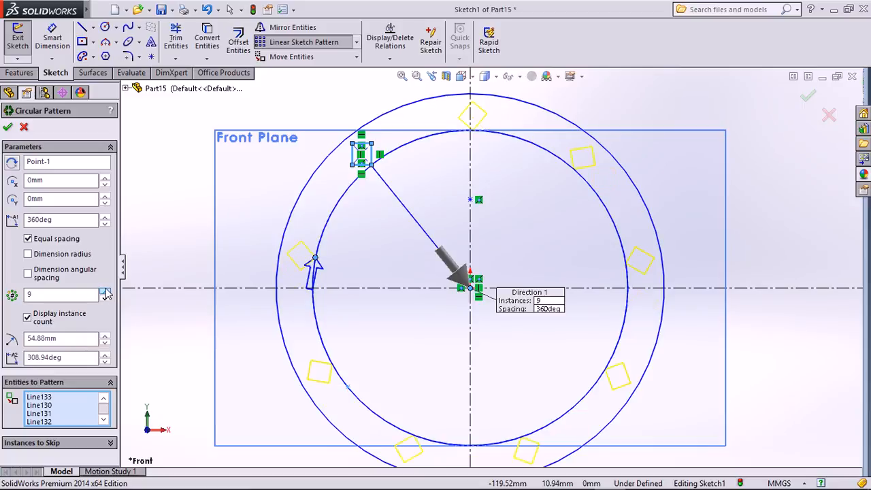
left_click(105, 292)
left_click(105, 292)
left_click(106, 292)
left_click(106, 292)
left_click(105, 293)
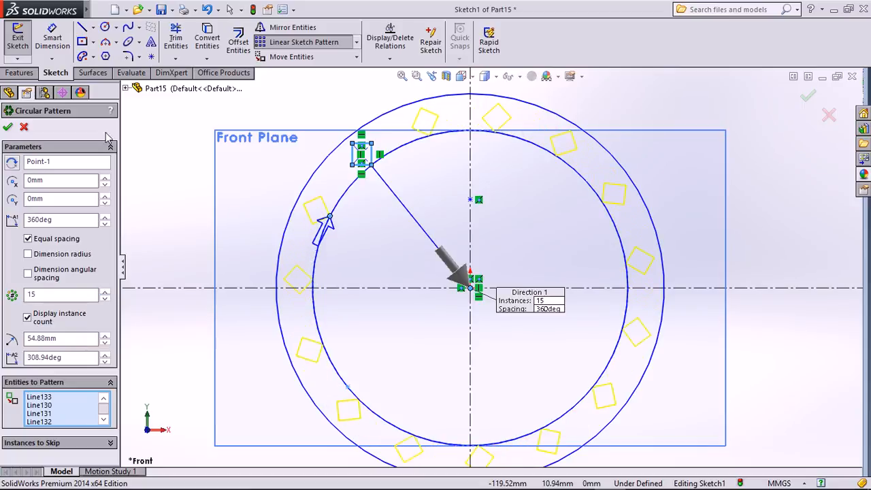
left_click(8, 129)
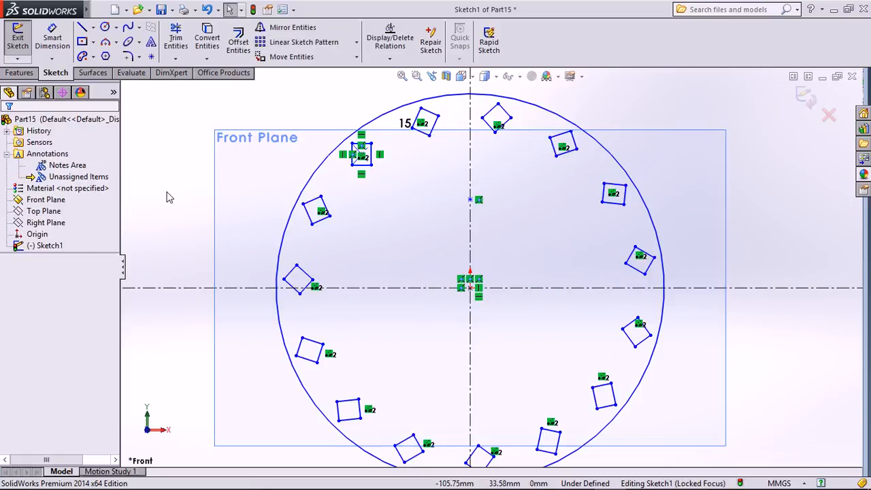
left_click(355, 42)
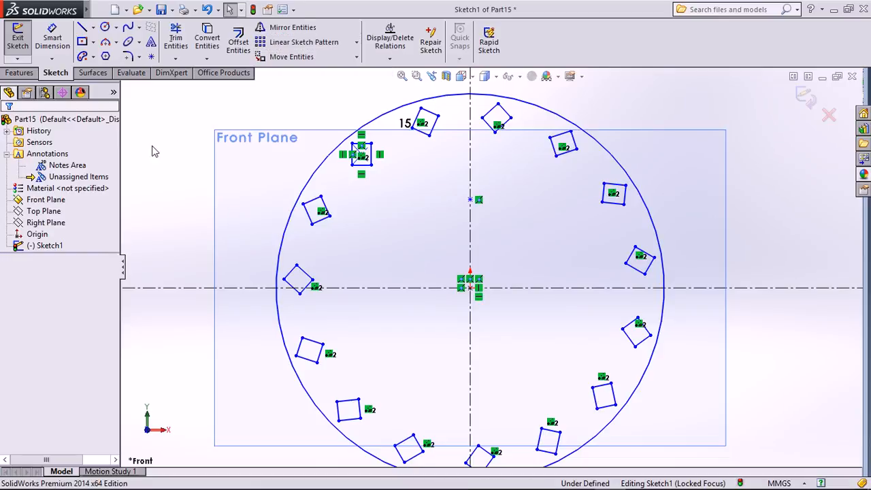
left_click(21, 72)
Undo the circular pattern and square with Ctrl+Z, then delete the large circle.
left_click(60, 73)
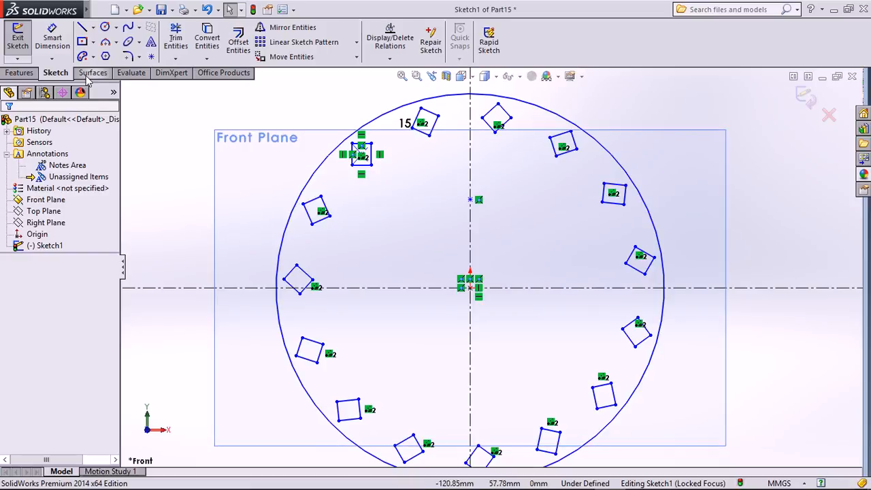
left_click(87, 45)
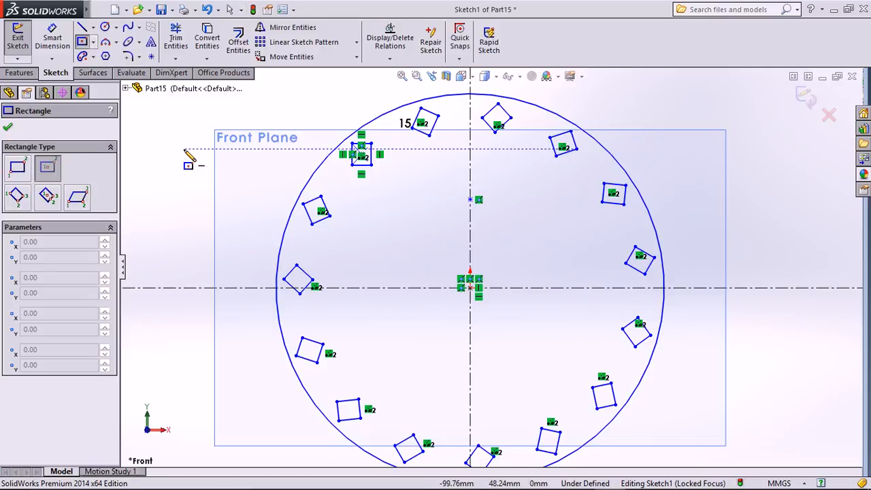
key("Escape")
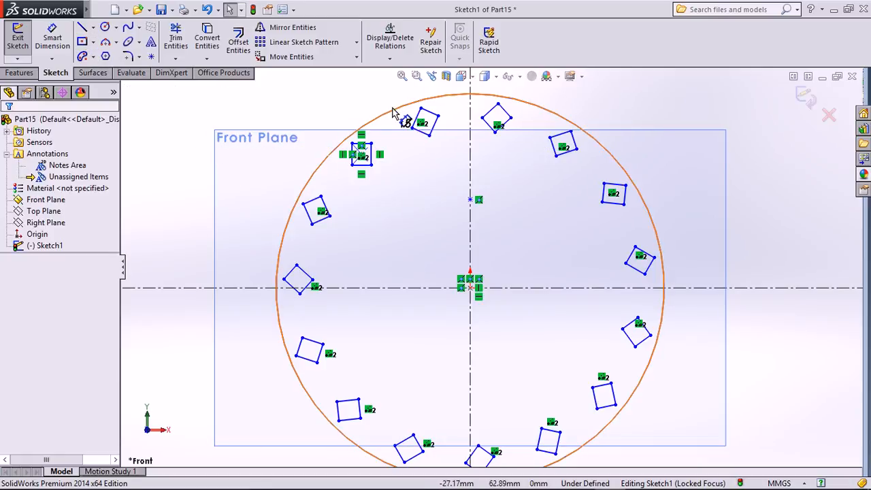
key("ctrl+z")
key("ctrl+z")
left_click(390, 111)
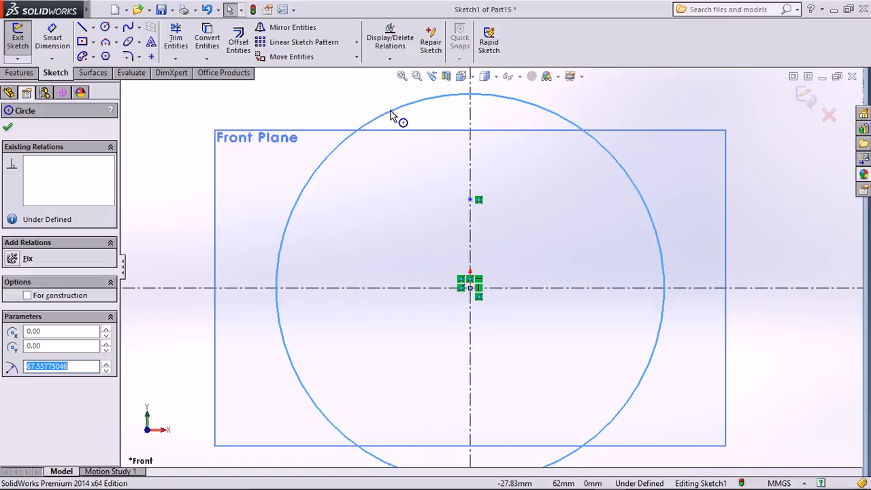
key("Delete")
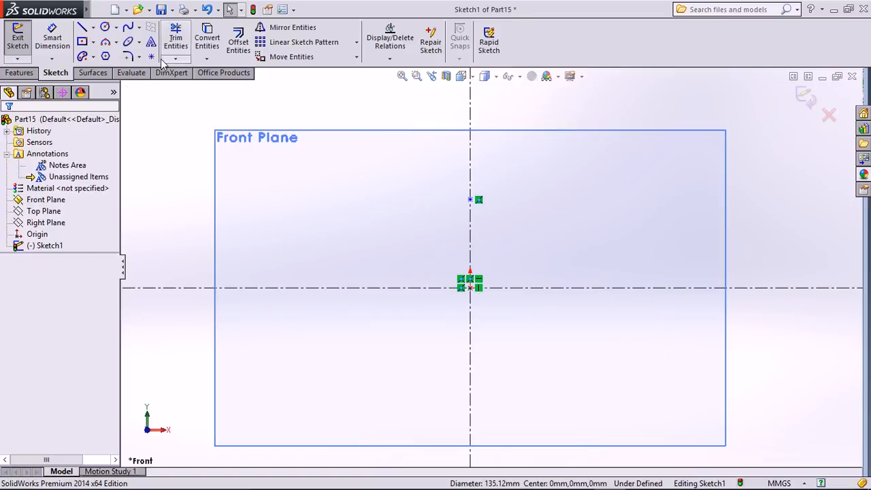
Draw a Center Rectangle centred on the origin.
left_click(82, 42)
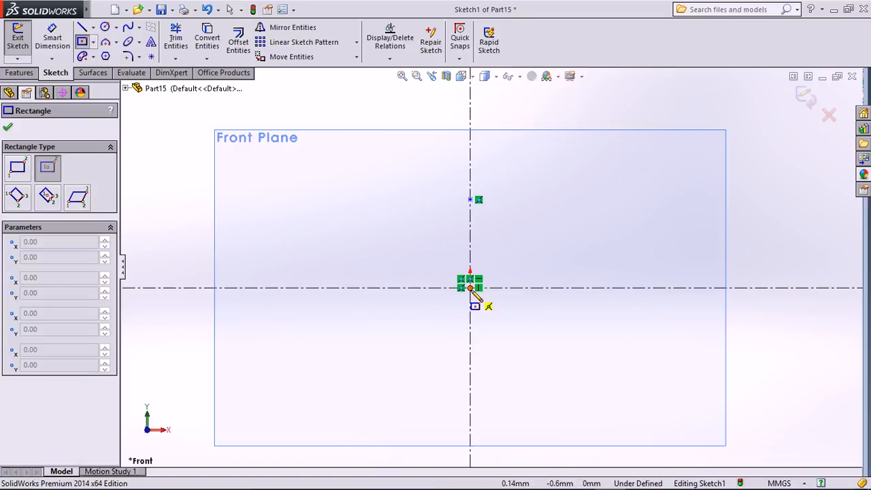
left_click_drag(469, 287, 607, 214)
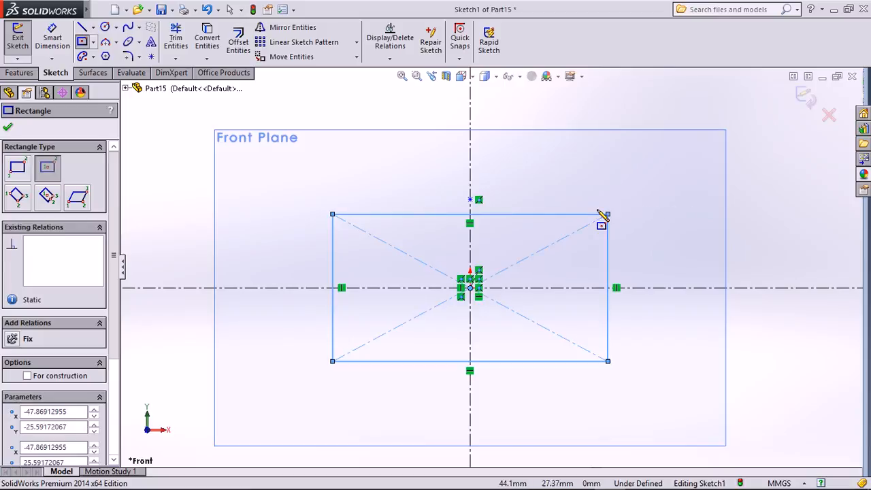
key("Escape")
Offset the rectangle 20mm outward with Offset Entities.
left_click(240, 39)
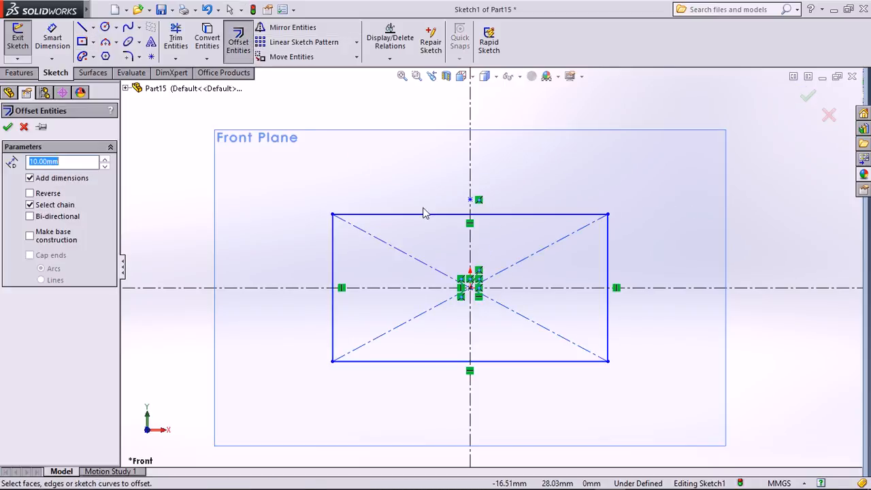
left_click(399, 216)
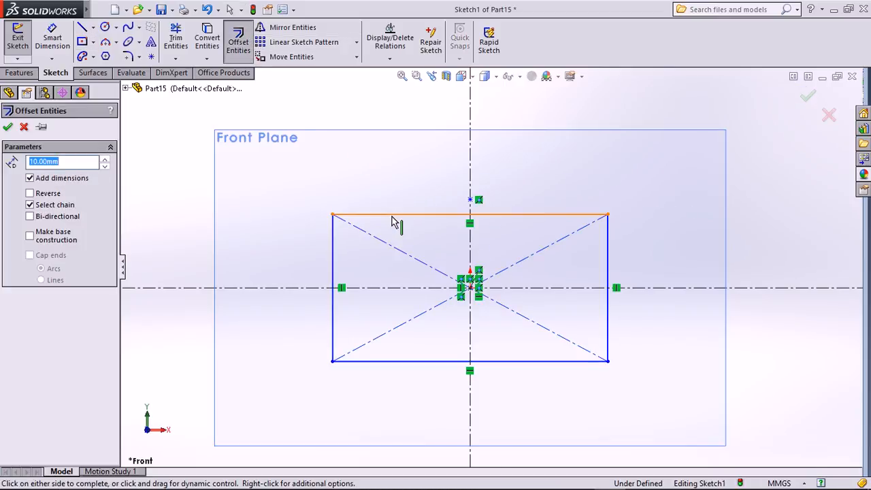
left_click(105, 159)
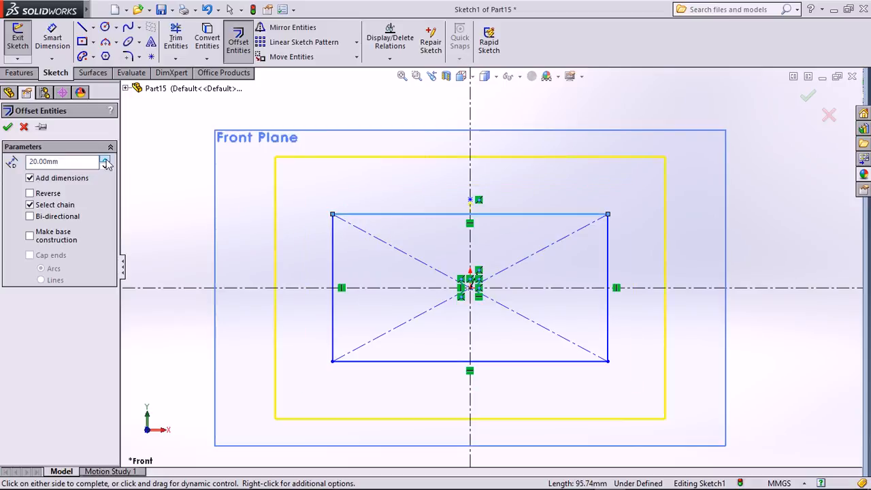
left_click(105, 166)
left_click(105, 159)
left_click(105, 159)
left_click(105, 167)
left_click(7, 127)
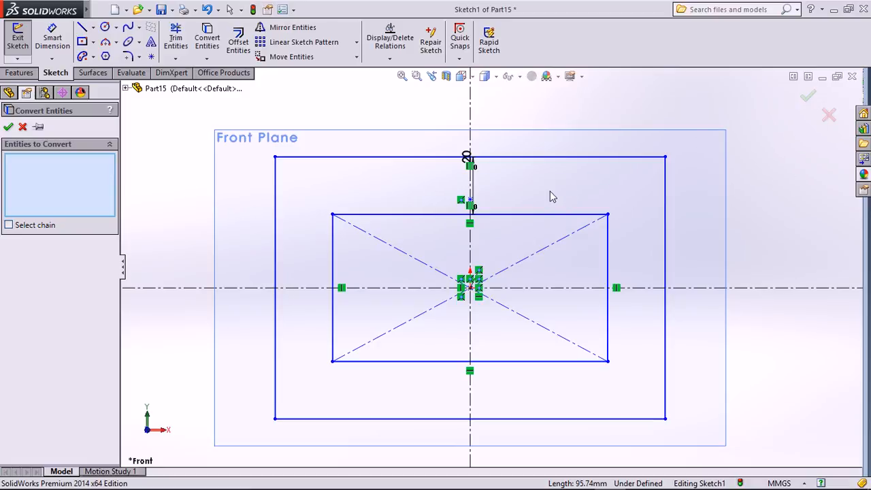
Close Convert Entities and display the Features tools.
key("Escape")
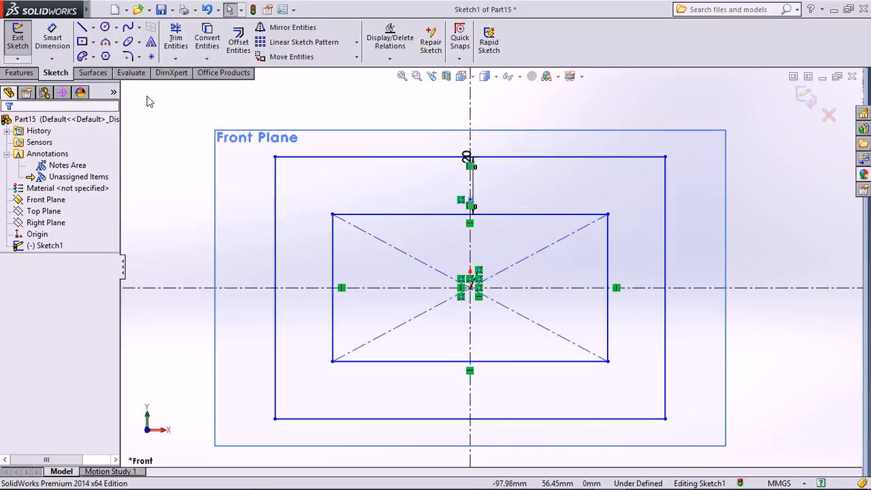
left_click(32, 75)
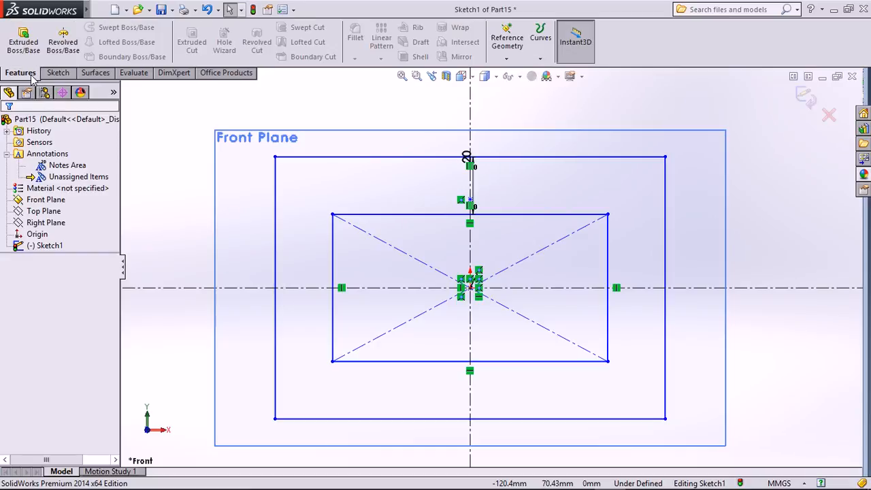